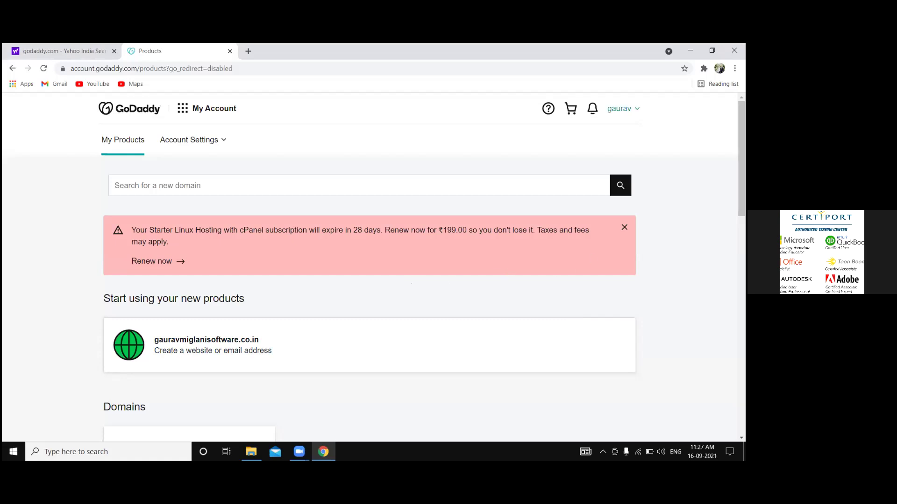
Open the account's My Products page and look through its Domains and Web Hosting sections.
{"action": "left_click", "coordinate": [619, 108]}
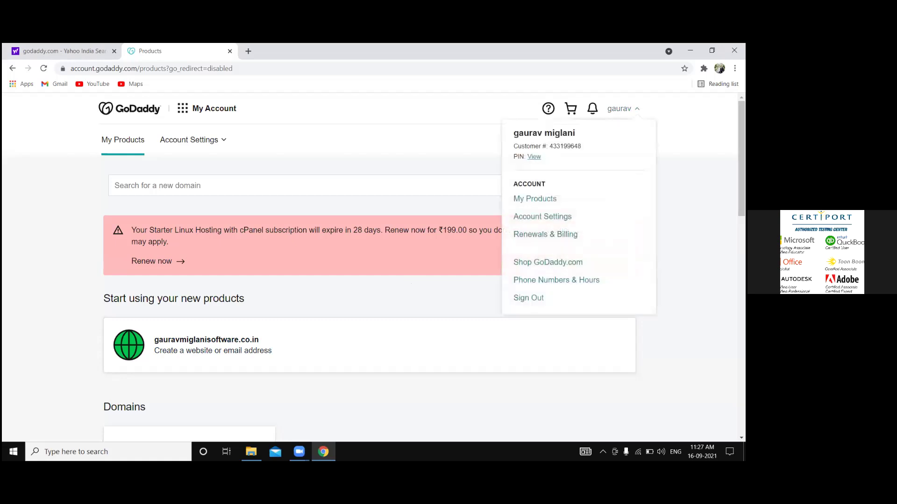
{"action": "left_click", "coordinate": [535, 200]}
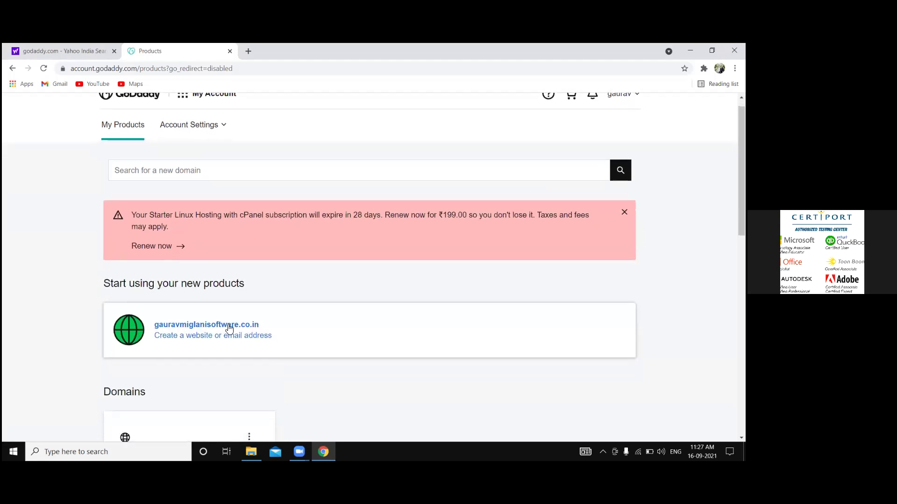
{"action": "scroll", "coordinate": [229, 329], "scroll_direction": "down", "scroll_amount": 1}
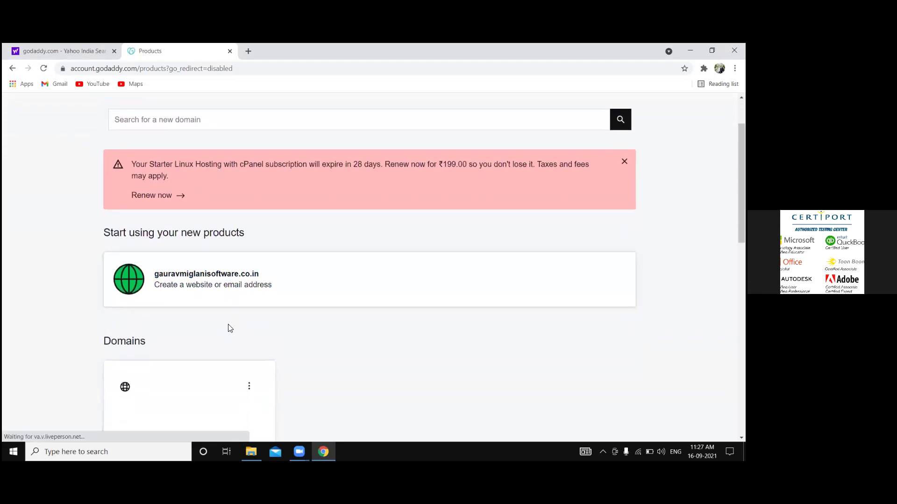
{"action": "scroll", "coordinate": [229, 329], "scroll_direction": "down", "scroll_amount": 1}
{"action": "scroll", "coordinate": [229, 328], "scroll_direction": "down", "scroll_amount": 3}
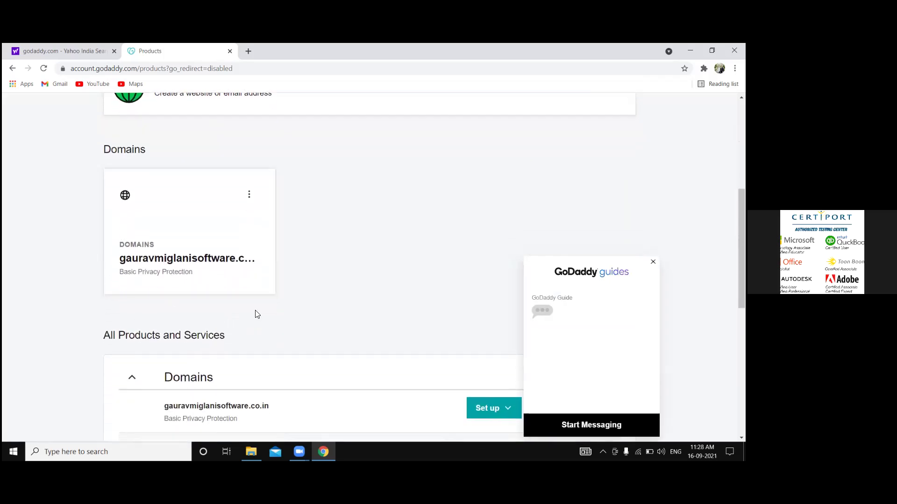
{"action": "scroll", "coordinate": [255, 314], "scroll_direction": "down", "scroll_amount": 1}
{"action": "scroll", "coordinate": [255, 314], "scroll_direction": "down", "scroll_amount": 4}
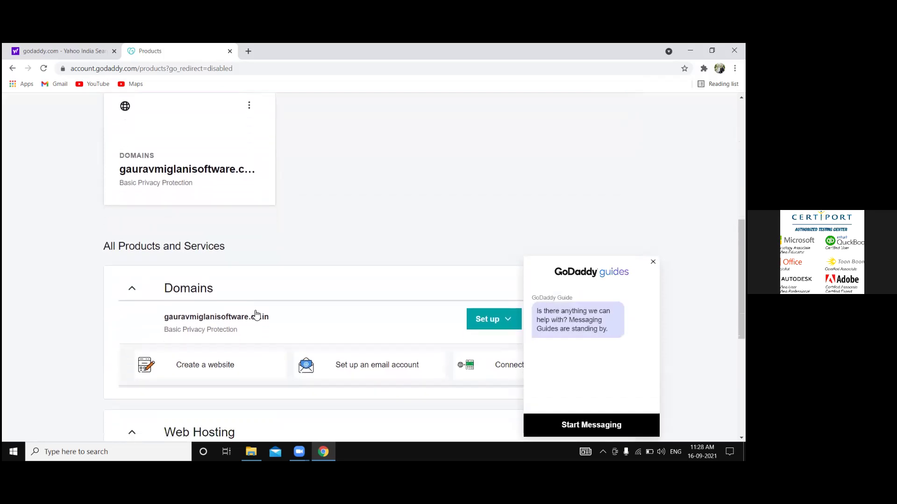
{"action": "scroll", "coordinate": [256, 315], "scroll_direction": "down", "scroll_amount": 2}
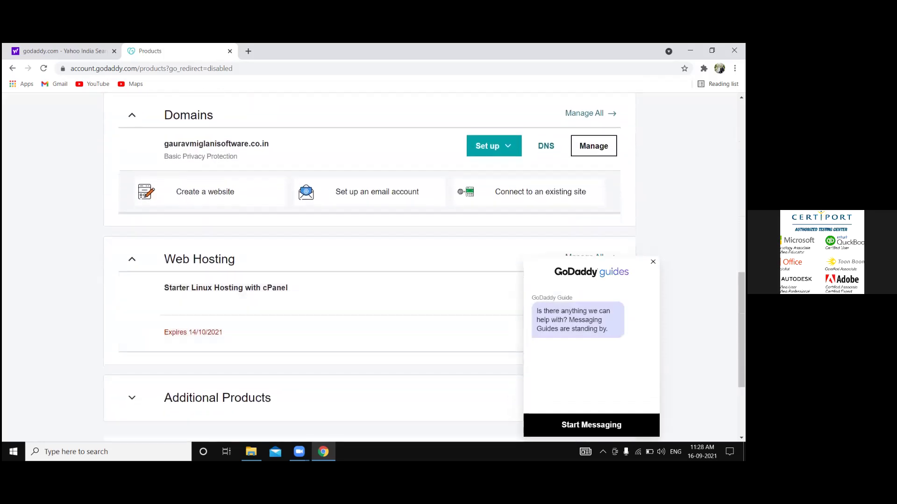
Start setting up the Starter Linux Hosting with cPanel plan and sign in with the saved Google account.
{"action": "left_click", "coordinate": [358, 287]}
{"action": "scroll", "coordinate": [263, 384], "scroll_direction": "down", "scroll_amount": 5}
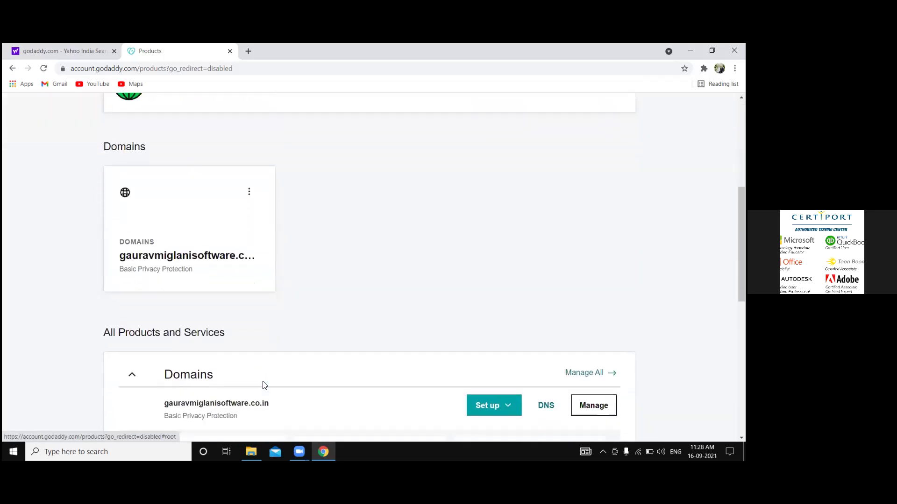
{"action": "scroll", "coordinate": [264, 385], "scroll_direction": "down", "scroll_amount": 5}
{"action": "scroll", "coordinate": [264, 385], "scroll_direction": "down", "scroll_amount": 2}
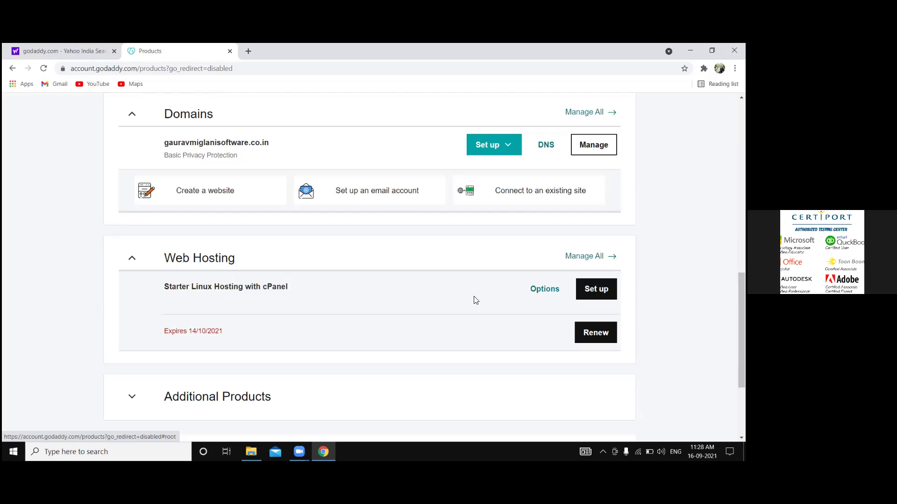
{"action": "left_click", "coordinate": [595, 294]}
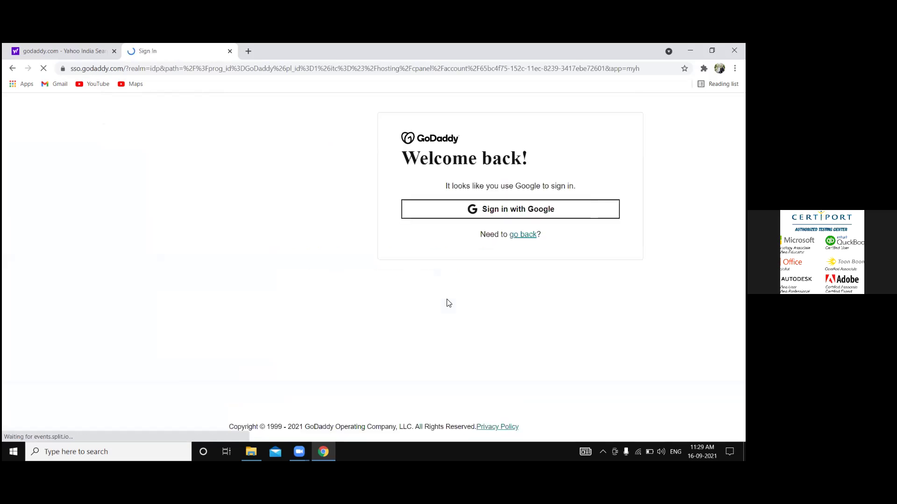
{"action": "left_click", "coordinate": [515, 211]}
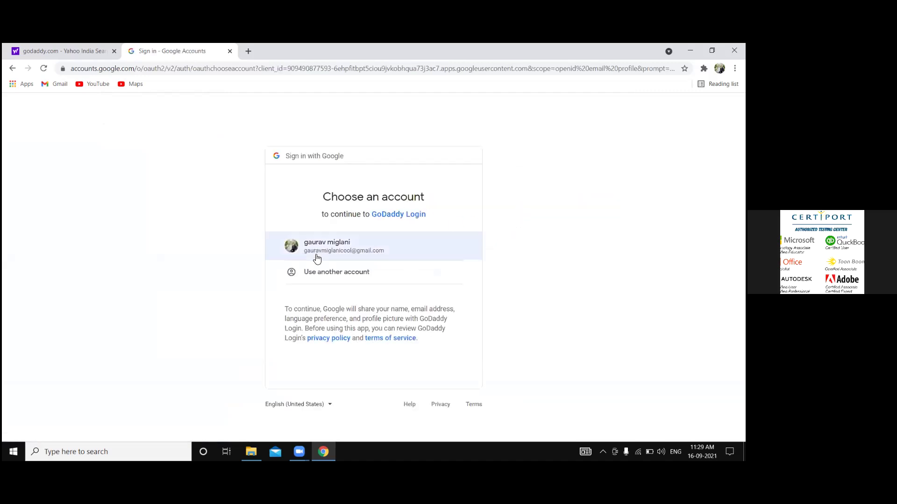
{"action": "left_click", "coordinate": [333, 247]}
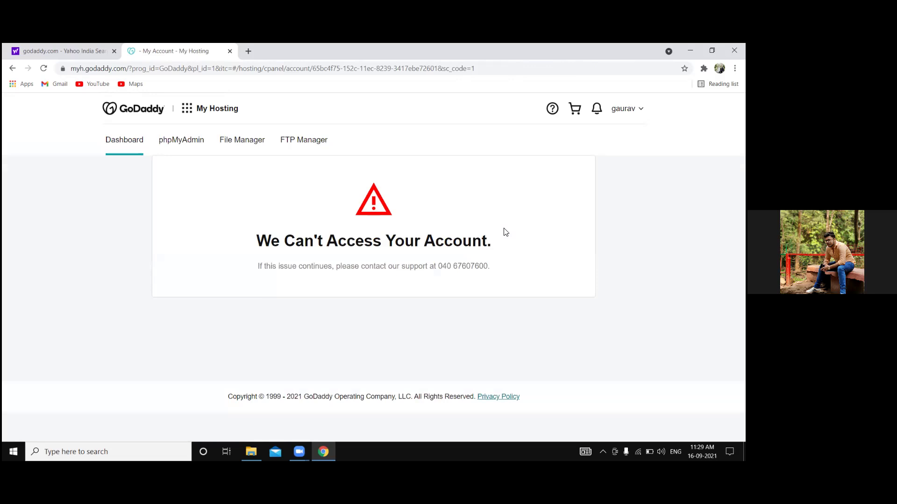
Try to open the hosting account's File Manager and phpMyAdmin, closing both extra pages.
{"action": "left_click", "coordinate": [243, 139]}
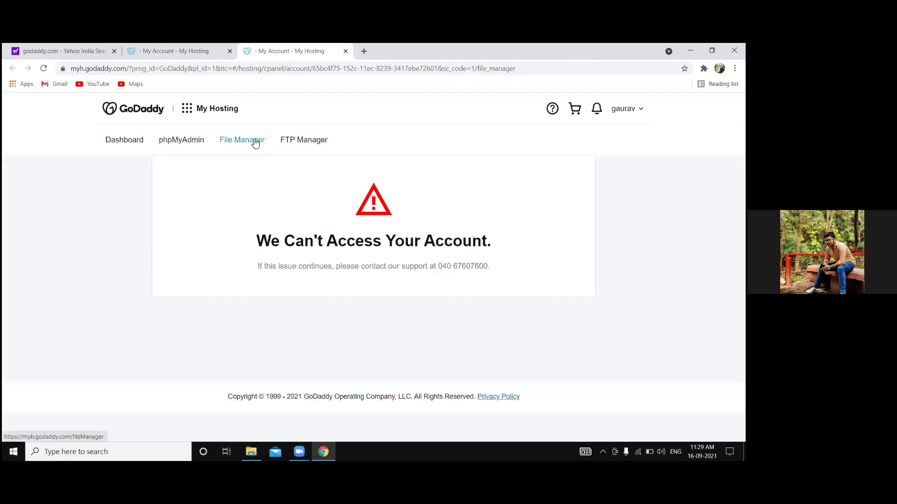
{"action": "left_click", "coordinate": [180, 142]}
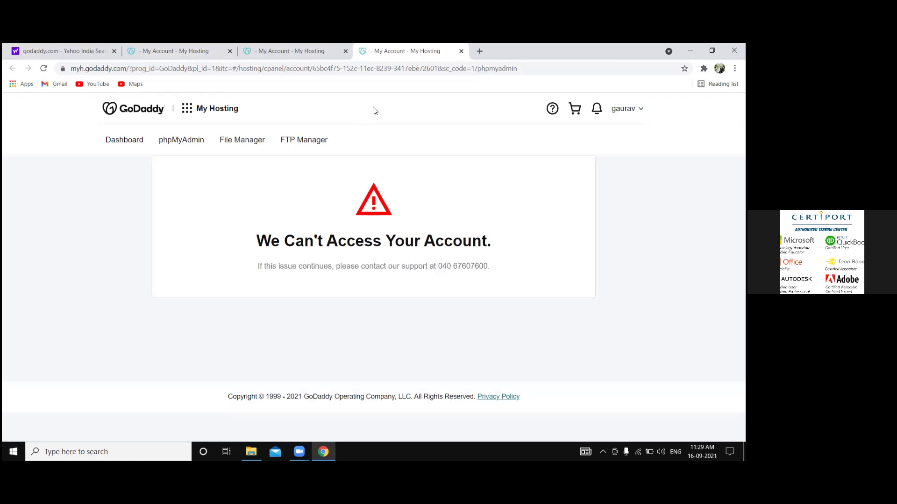
{"action": "left_click", "coordinate": [461, 51]}
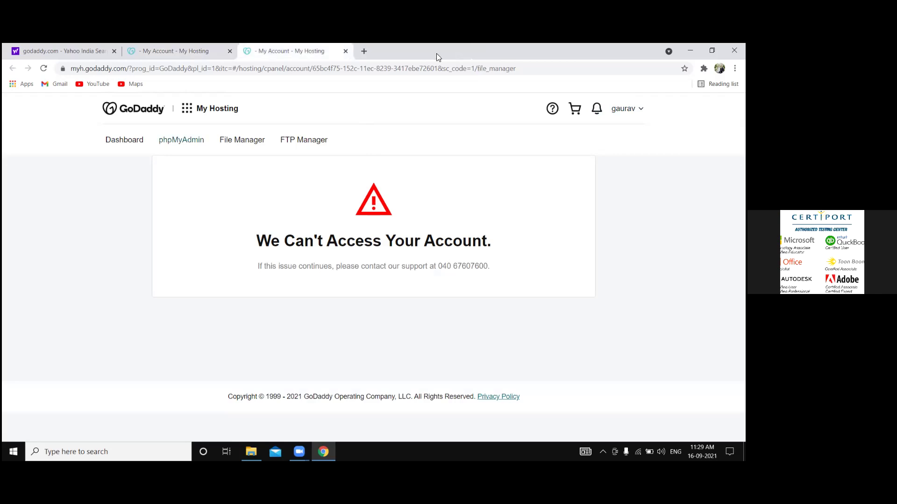
{"action": "left_click", "coordinate": [345, 51]}
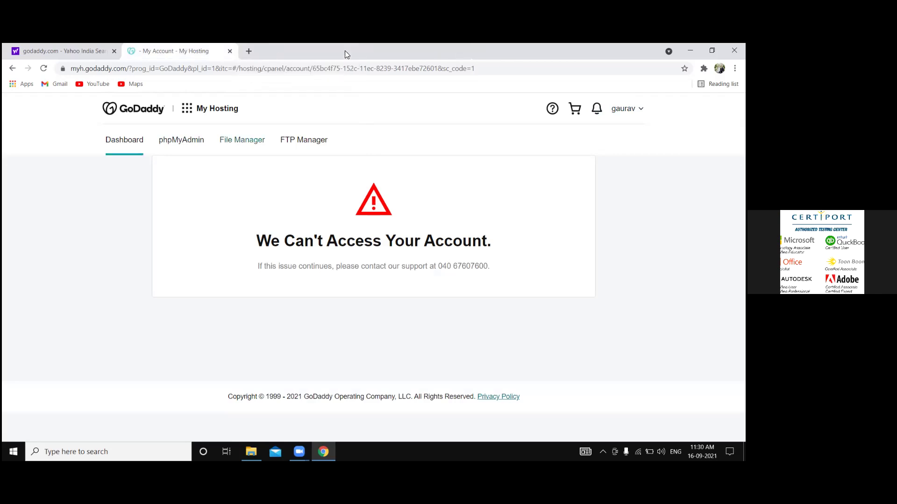
Load the account's registered .co.in domain in a new browser tab.
{"action": "left_click", "coordinate": [247, 51]}
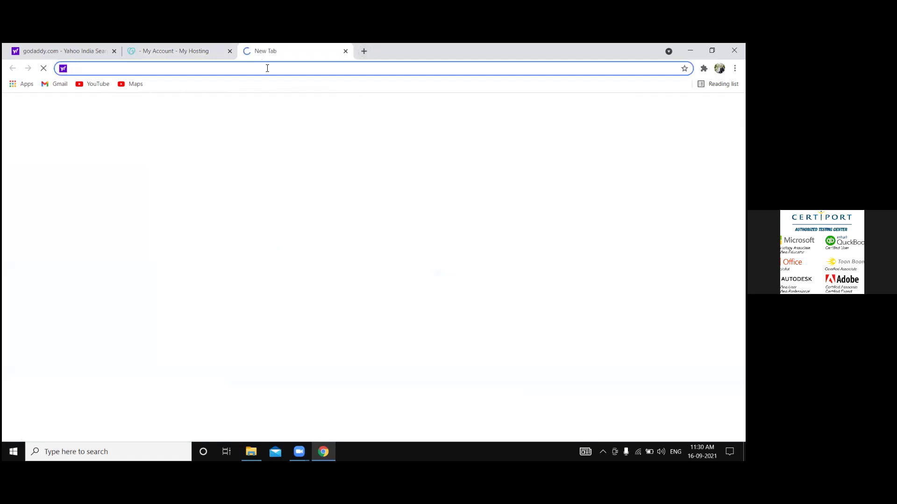
{"action": "type", "text": "gaurav"}
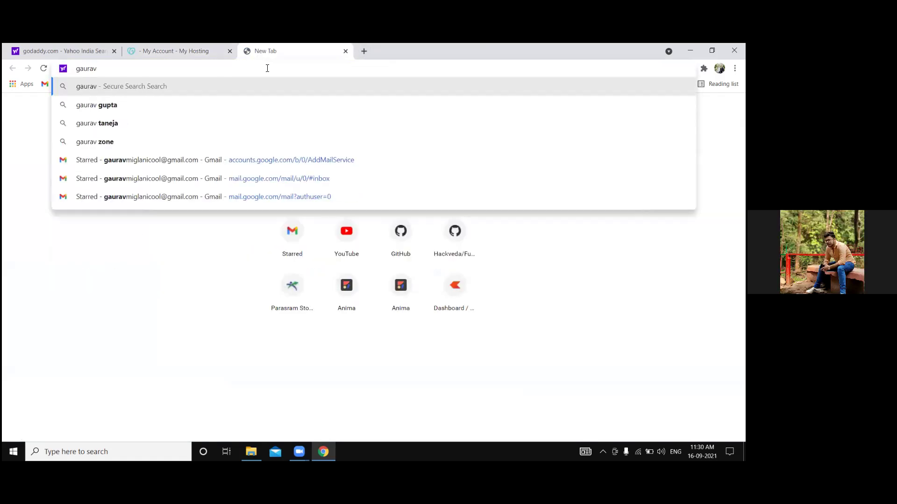
{"action": "type", "text": "miglani"}
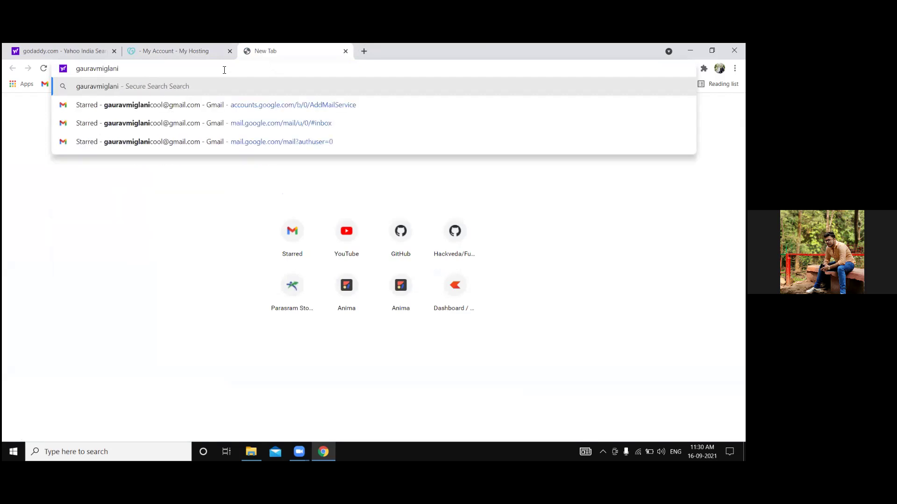
{"action": "type", "text": "software."}
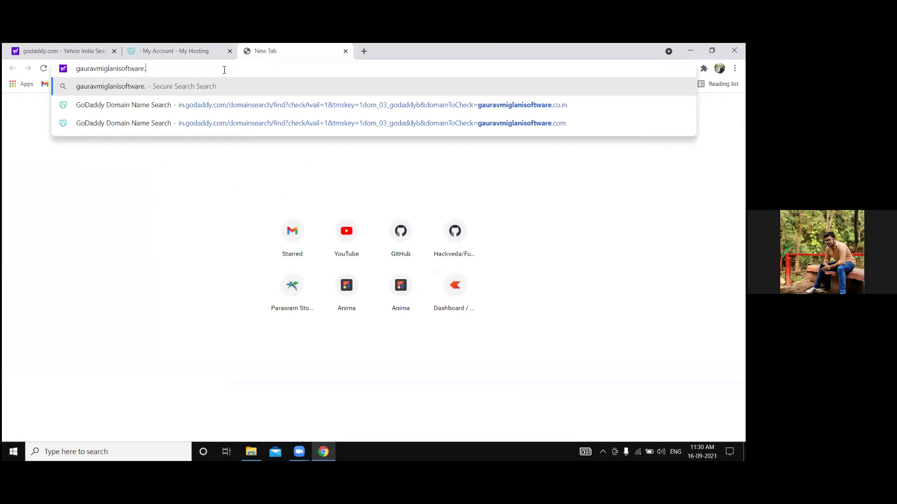
{"action": "type", "text": "co.in"}
{"action": "key", "text": "Return"}
{"action": "key", "text": "super+a"}
{"action": "key", "text": "super+c"}
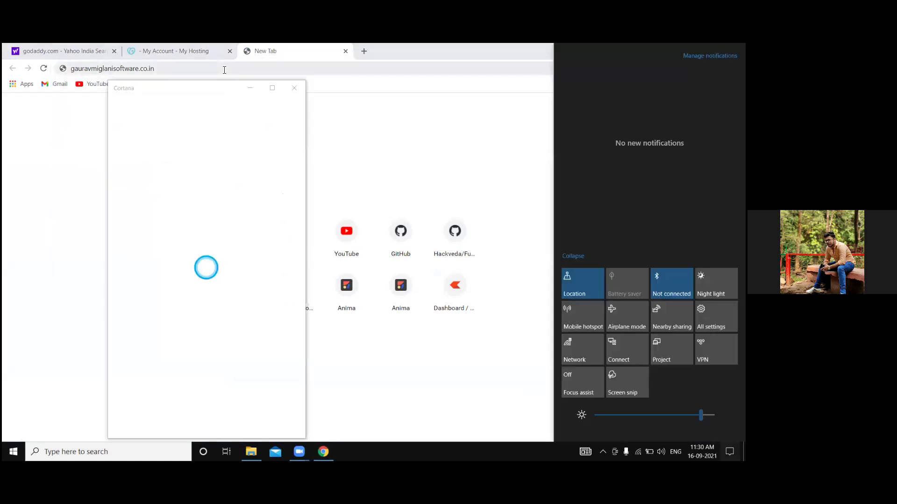
{"action": "left_click", "coordinate": [224, 69]}
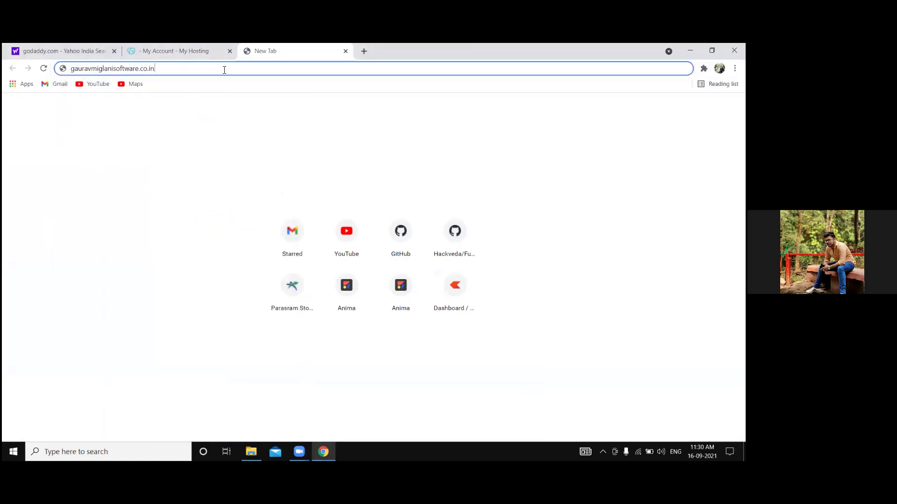
{"action": "key", "text": "Return"}
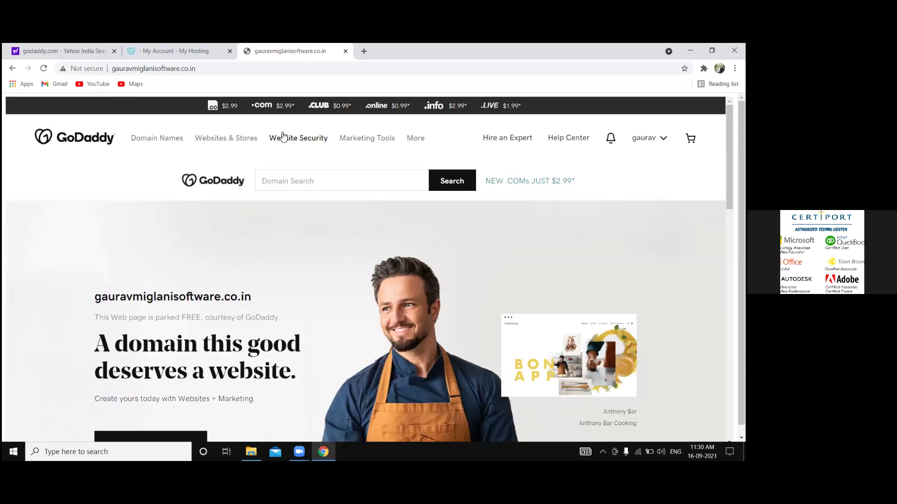
Try to reach the control panel by adding /cpanel to the domain's address.
{"action": "scroll", "coordinate": [283, 136], "scroll_direction": "down", "scroll_amount": 1}
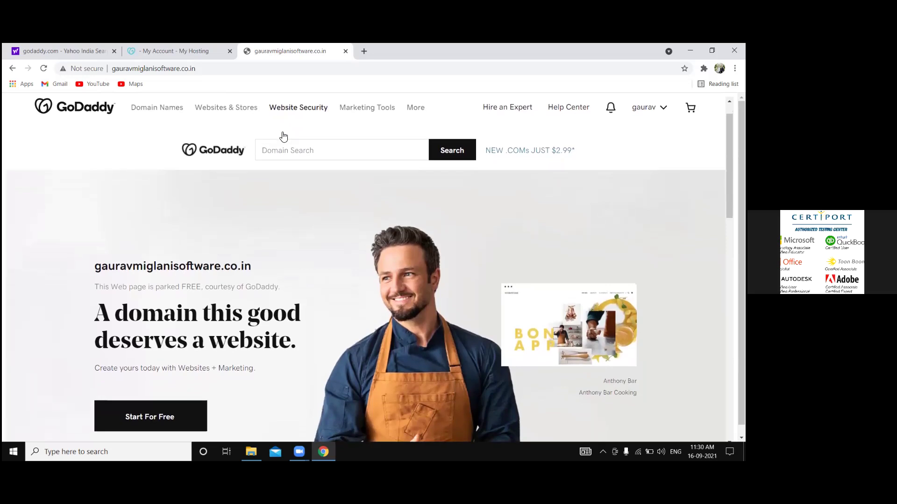
{"action": "scroll", "coordinate": [284, 135], "scroll_direction": "down", "scroll_amount": 1}
{"action": "scroll", "coordinate": [283, 135], "scroll_direction": "down", "scroll_amount": 1}
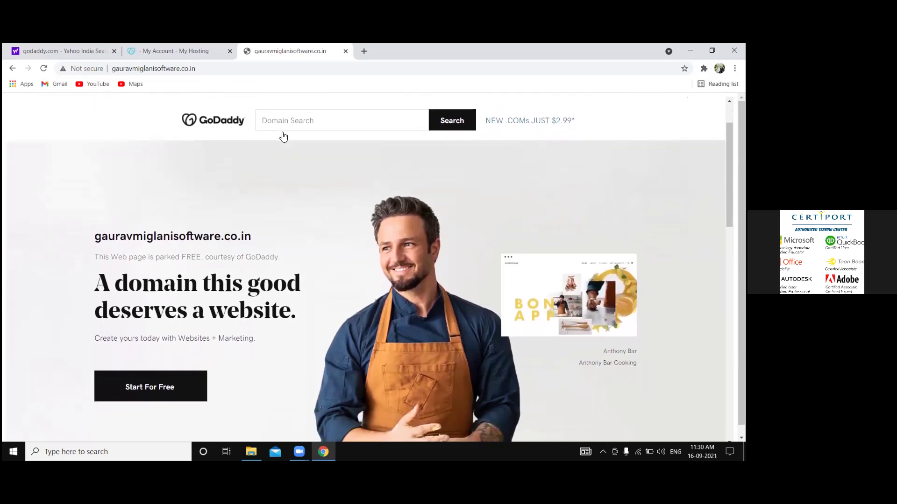
{"action": "scroll", "coordinate": [283, 136], "scroll_direction": "down", "scroll_amount": 1}
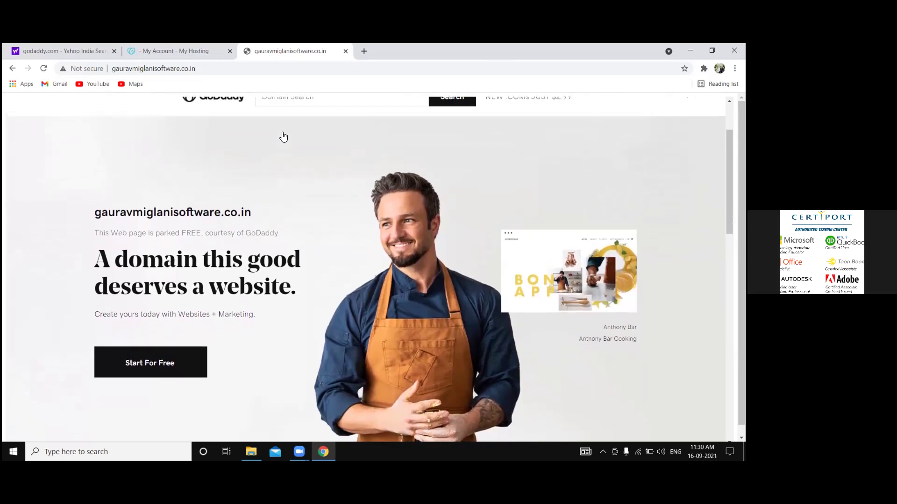
{"action": "scroll", "coordinate": [283, 136], "scroll_direction": "up", "scroll_amount": 4}
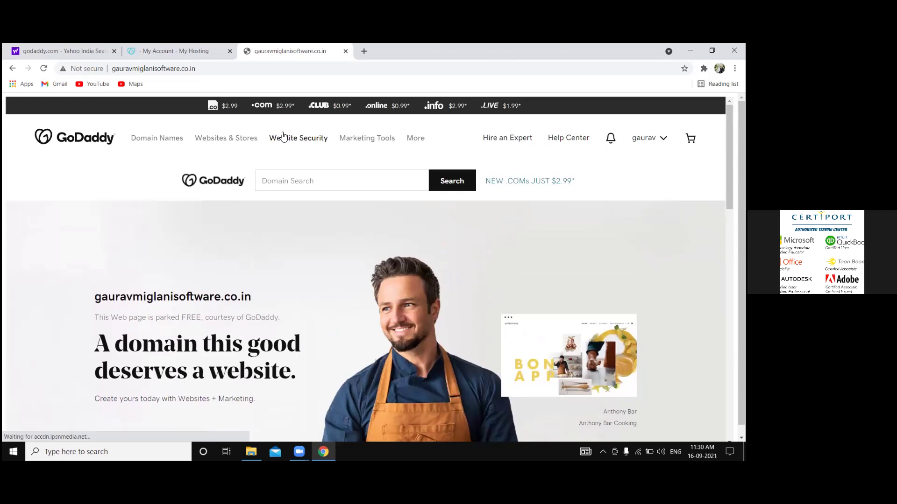
{"action": "key", "text": "ctrl+l"}
{"action": "key", "text": "End"}
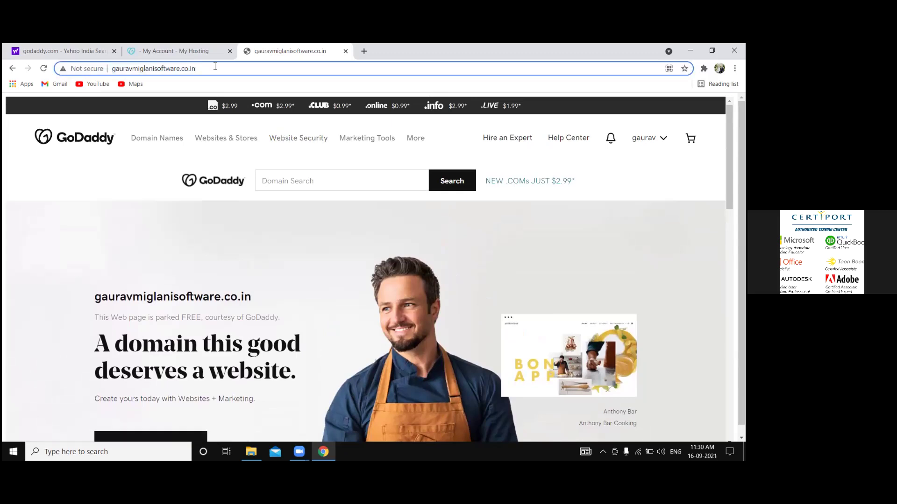
{"action": "type", "text": "/cpanel"}
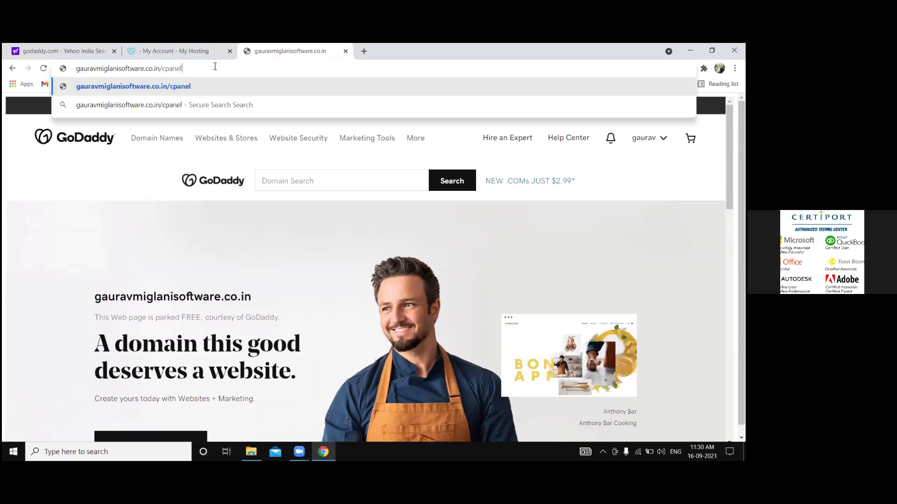
{"action": "key", "text": "Return"}
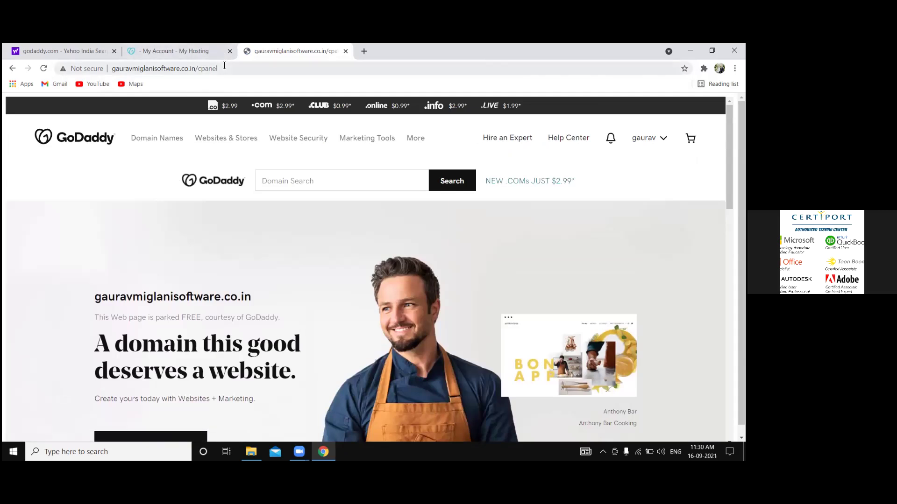
Try to reach the control panel through port 2082 of the domain instead of the /cpanel path.
{"action": "left_click", "coordinate": [225, 65]}
{"action": "left_click", "coordinate": [224, 66]}
{"action": "key", "text": "BackSpace"}
{"action": "key", "text": "BackSpace"}
{"action": "key", "text": "BackSpace"}
{"action": "key", "text": "BackSpace"}
{"action": "key", "text": "BackSpace"}
{"action": "key", "text": "BackSpace"}
{"action": "key", "text": "BackSpace"}
{"action": "type", "text": ":"}
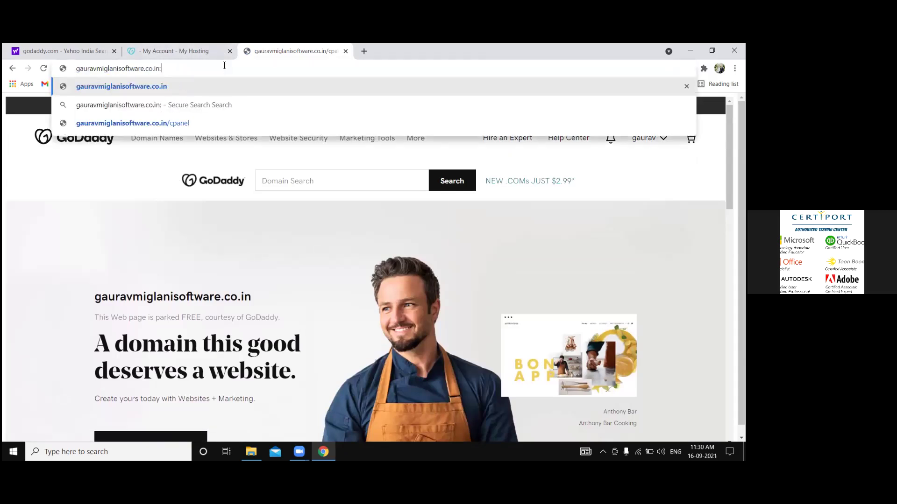
{"action": "type", "text": "2082"}
{"action": "key", "text": "Return"}
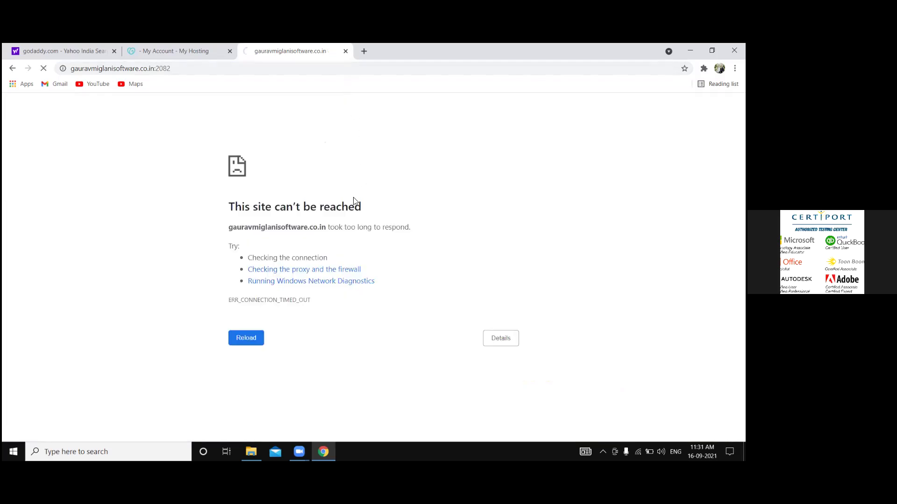
Return to the My Hosting page and open the account's My Products list from there.
{"action": "left_click", "coordinate": [224, 66]}
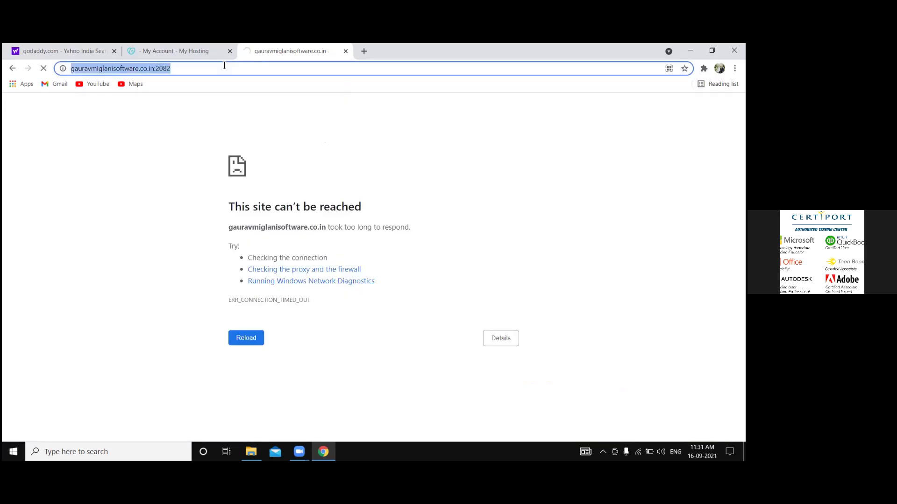
{"action": "left_click", "coordinate": [204, 49]}
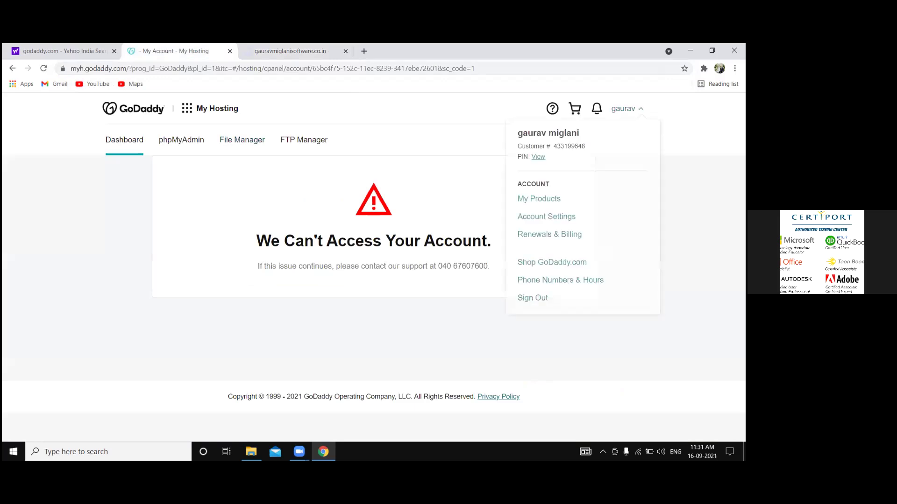
{"action": "left_click", "coordinate": [538, 200]}
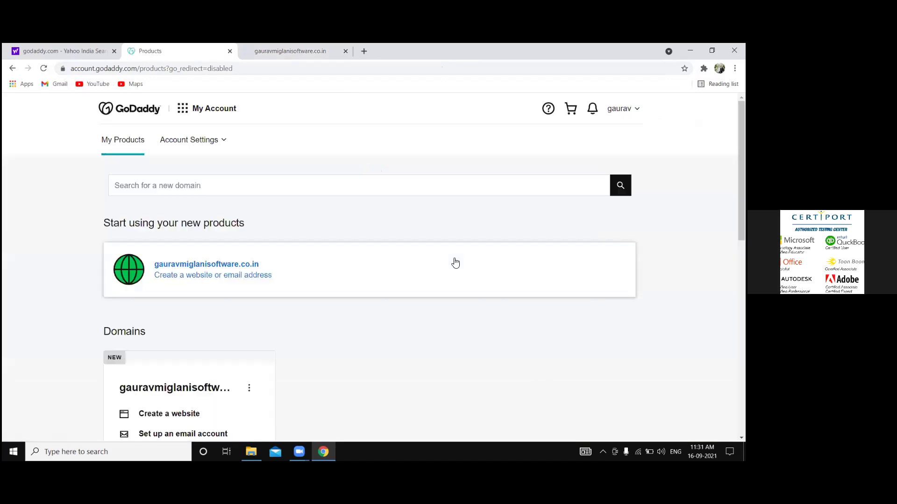
{"action": "scroll", "coordinate": [376, 326], "scroll_direction": "down", "scroll_amount": 2}
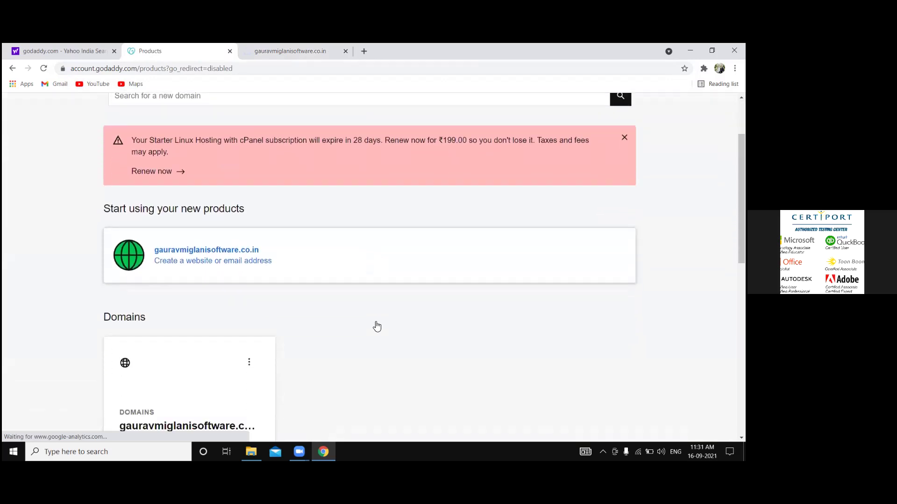
Start setting up the Starter Linux Hosting with cPanel plan from the account's Web Hosting products.
{"action": "scroll", "coordinate": [377, 325], "scroll_direction": "down", "scroll_amount": 4}
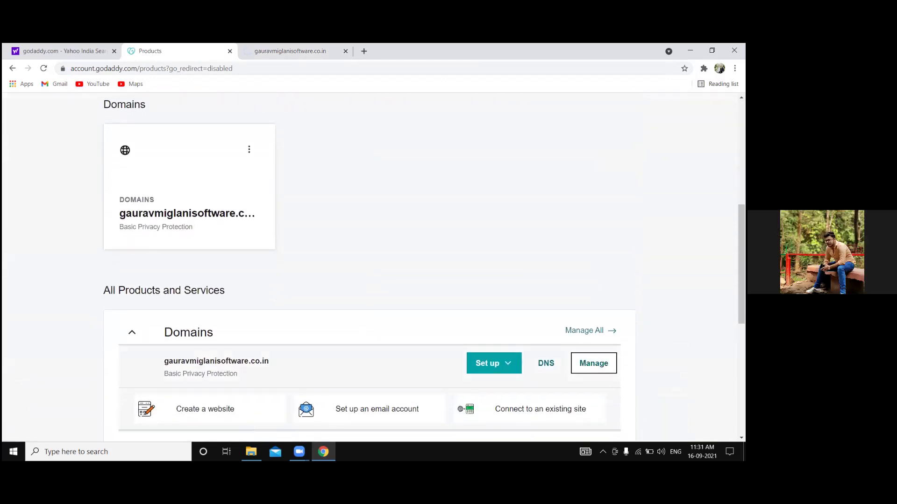
{"action": "left_click", "coordinate": [497, 365]}
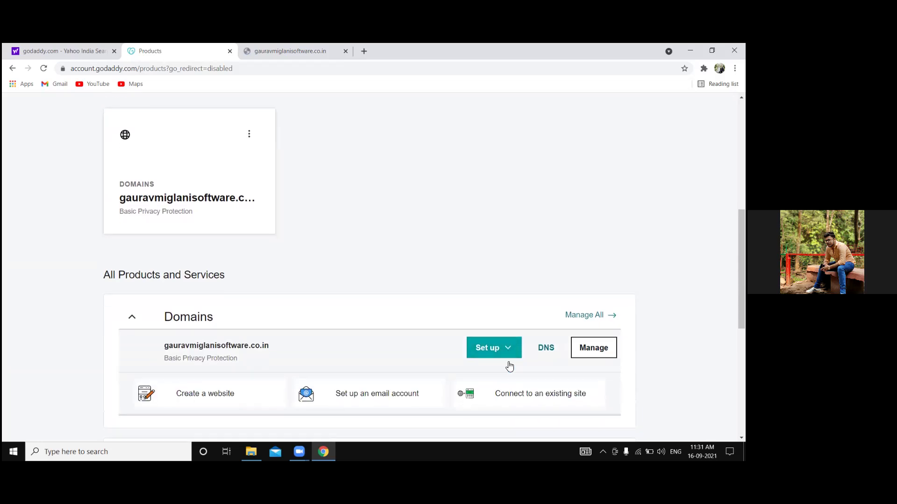
{"action": "scroll", "coordinate": [509, 346], "scroll_direction": "down", "scroll_amount": 1}
{"action": "scroll", "coordinate": [509, 346], "scroll_direction": "down", "scroll_amount": 3}
{"action": "scroll", "coordinate": [509, 347], "scroll_direction": "down", "scroll_amount": 1}
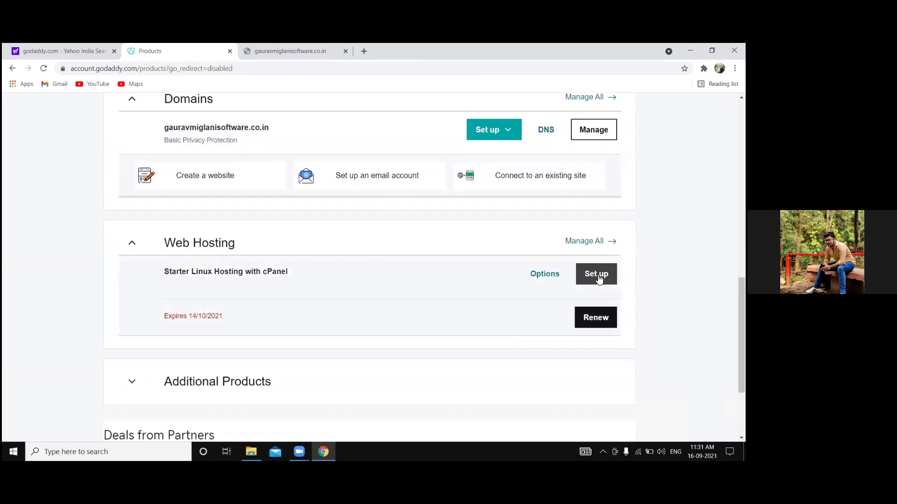
{"action": "left_click", "coordinate": [598, 274]}
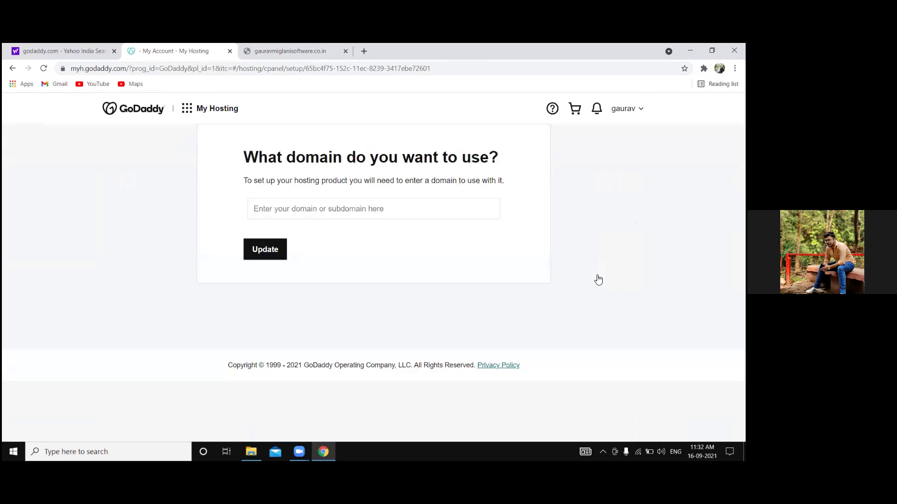
Assign the account's registered .co.in domain to the hosting plan and submit it.
{"action": "left_click", "coordinate": [302, 210]}
{"action": "type", "text": "gaurav"}
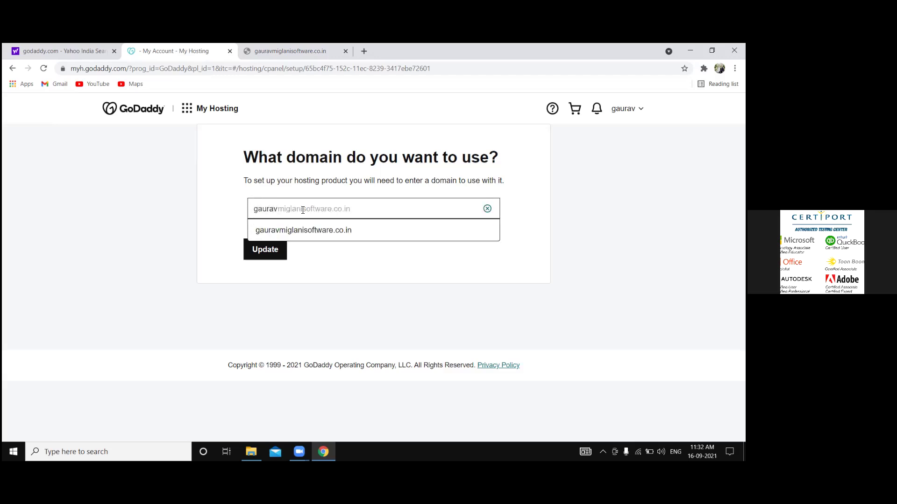
{"action": "left_click", "coordinate": [321, 232]}
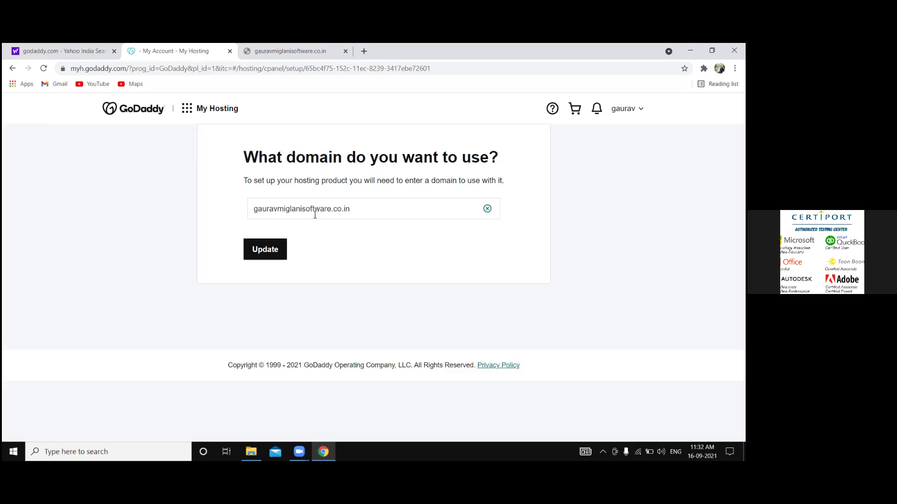
{"action": "left_click", "coordinate": [268, 250]}
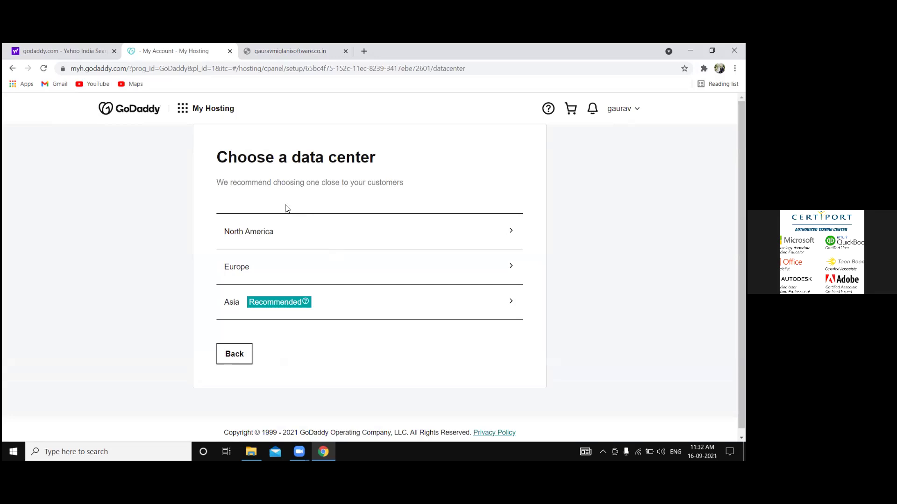
Finish the hosting setup with the Asia data center and no WordPress website, continuing to the dashboard.
{"action": "left_click", "coordinate": [231, 304]}
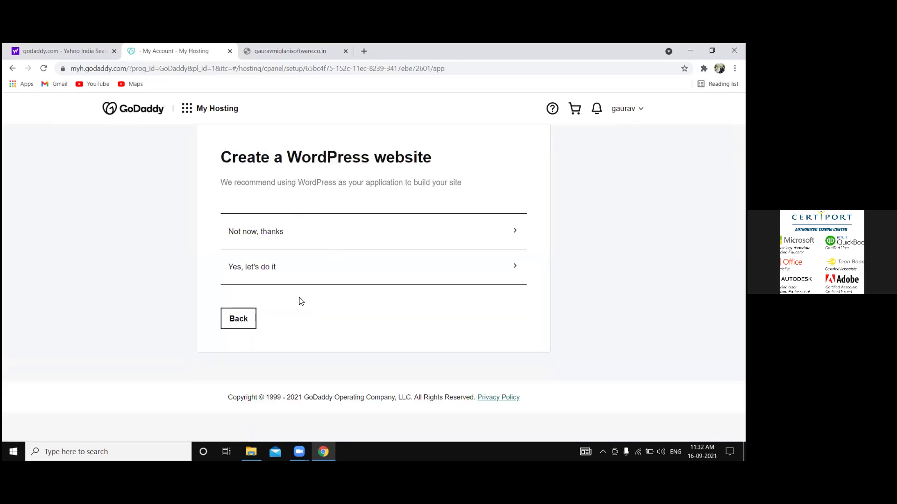
{"action": "left_click", "coordinate": [264, 232]}
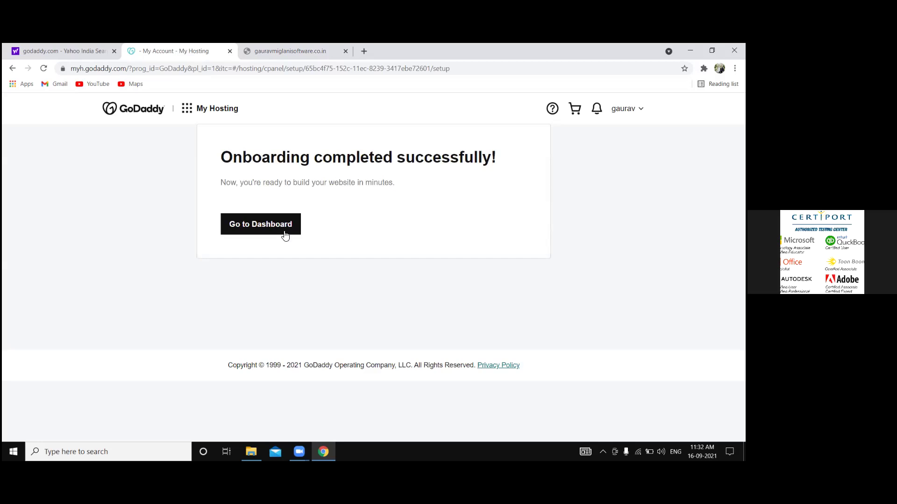
{"action": "left_click", "coordinate": [267, 226]}
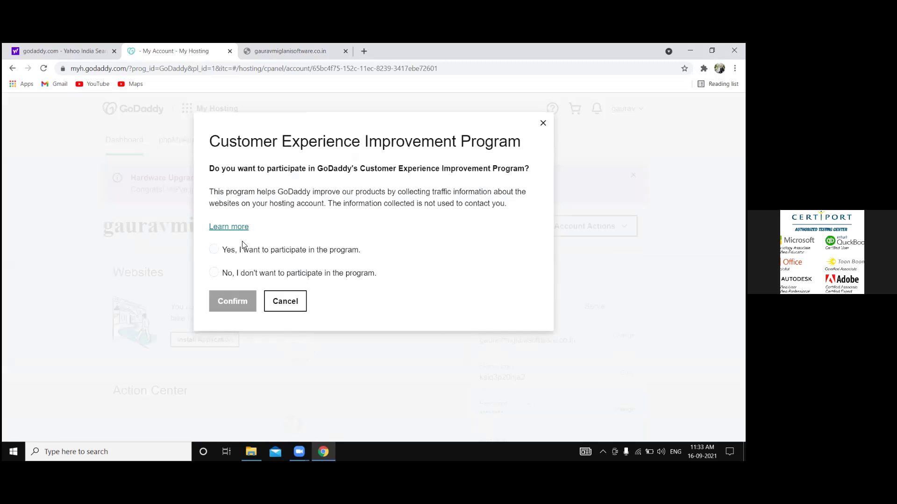
Decline participation in the Customer Experience Improvement Program and dismiss the cPanel recommendation survey.
{"action": "left_click", "coordinate": [256, 276]}
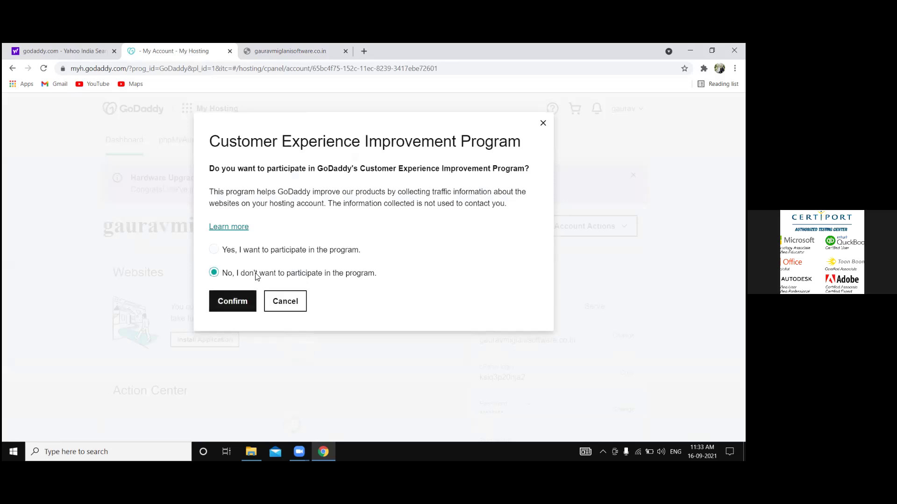
{"action": "left_click", "coordinate": [239, 301]}
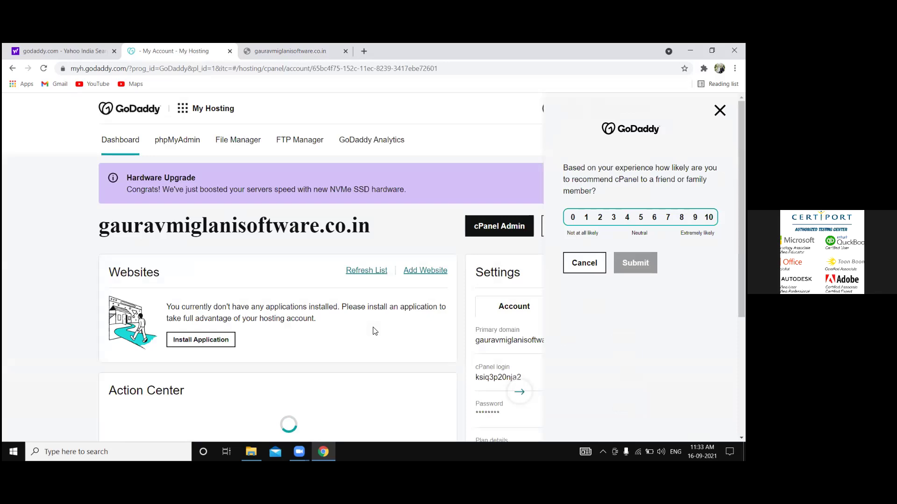
{"action": "left_click", "coordinate": [373, 251]}
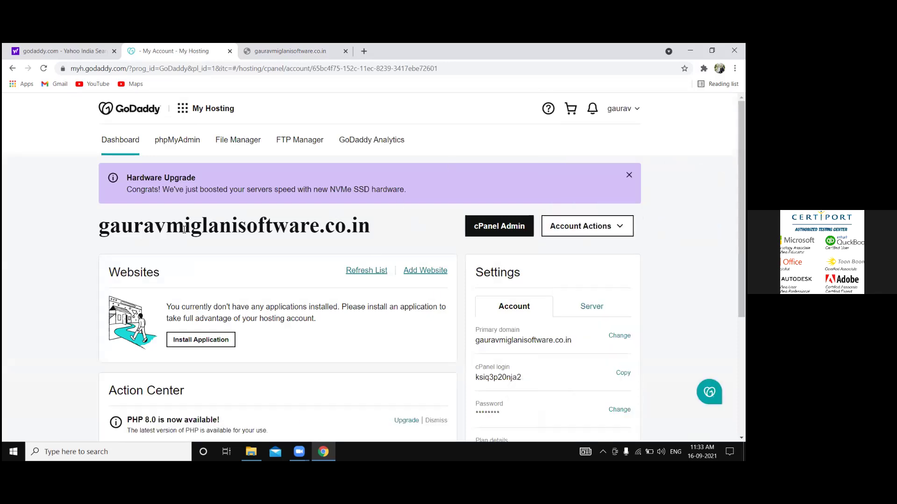
Open cPanel Admin for the domain's hosting account from its dashboard.
{"action": "scroll", "coordinate": [184, 231], "scroll_direction": "down", "scroll_amount": 1}
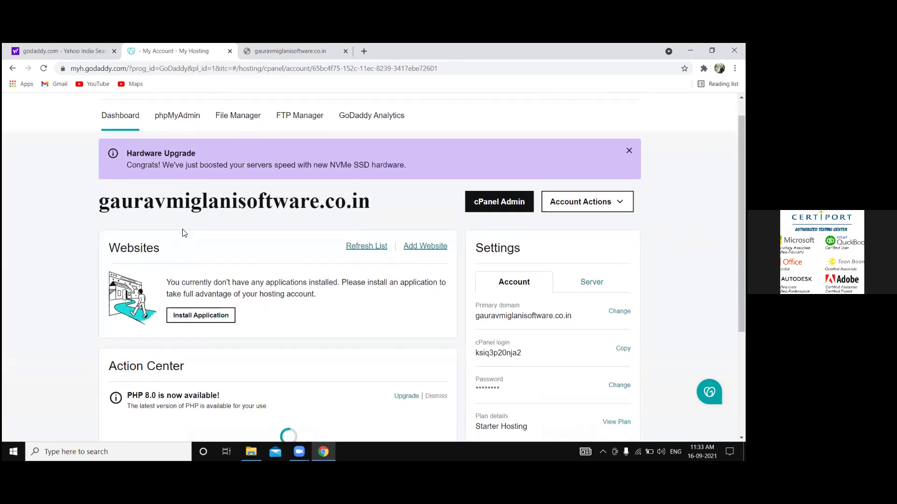
{"action": "scroll", "coordinate": [184, 233], "scroll_direction": "down", "scroll_amount": 1}
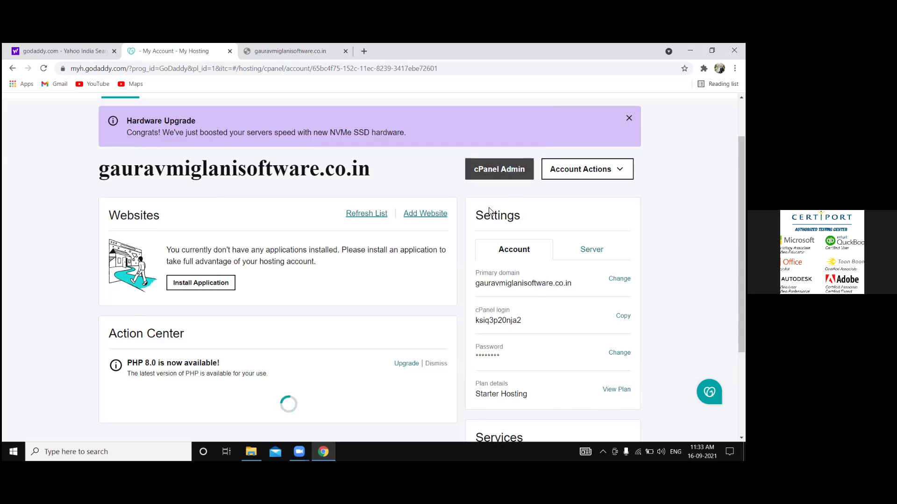
{"action": "scroll", "coordinate": [491, 261], "scroll_direction": "down", "scroll_amount": 1}
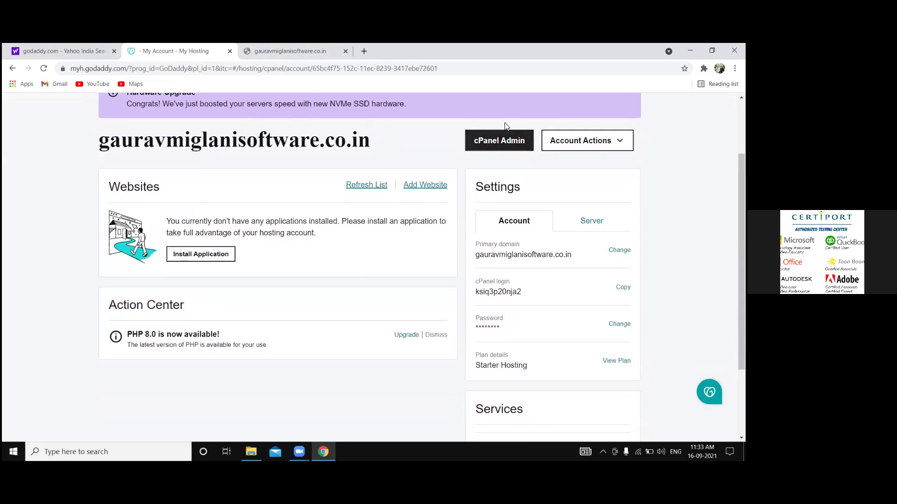
{"action": "left_click", "coordinate": [500, 142]}
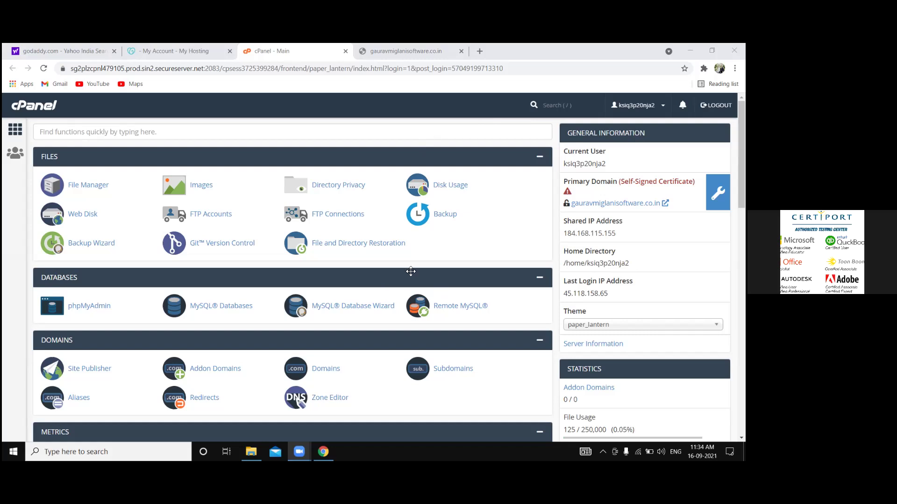
Examine the cPanel tool sections from Files, Databases and Domains through Metrics, Software, Security and Email.
{"action": "scroll", "coordinate": [434, 259], "scroll_direction": "down", "scroll_amount": 2}
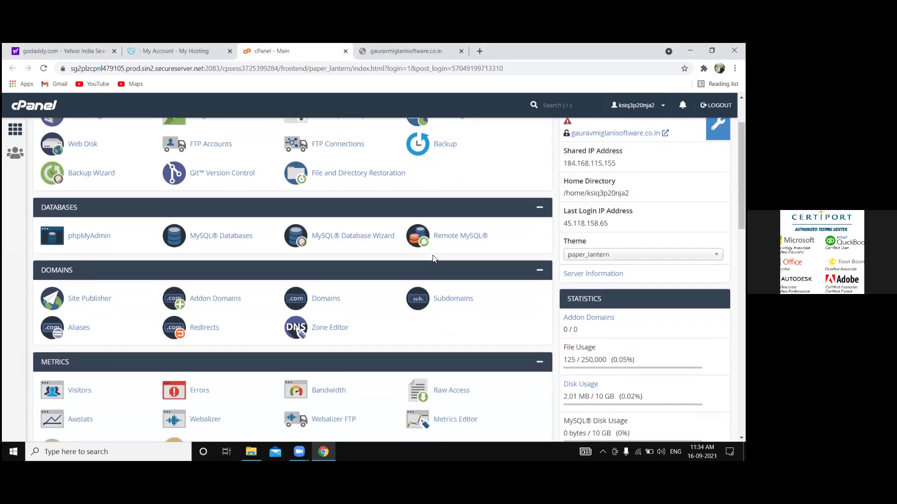
{"action": "scroll", "coordinate": [434, 258], "scroll_direction": "down", "scroll_amount": 1}
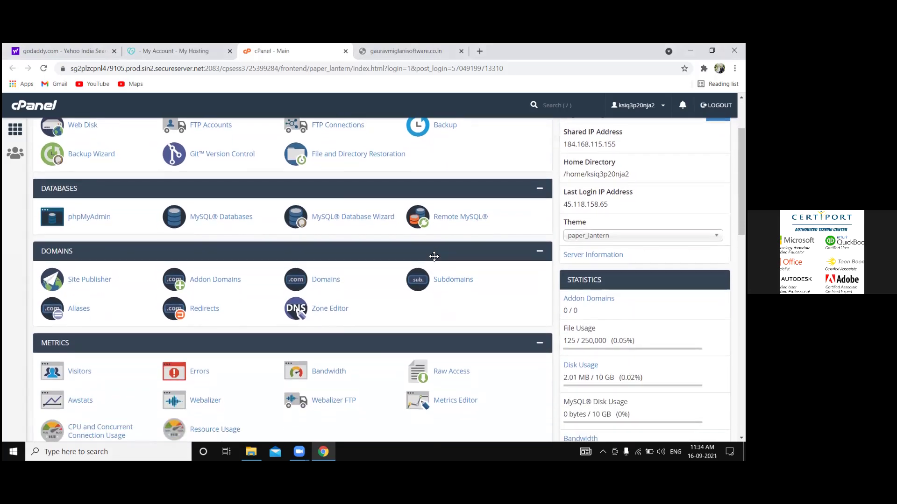
{"action": "scroll", "coordinate": [434, 257], "scroll_direction": "down", "scroll_amount": 1}
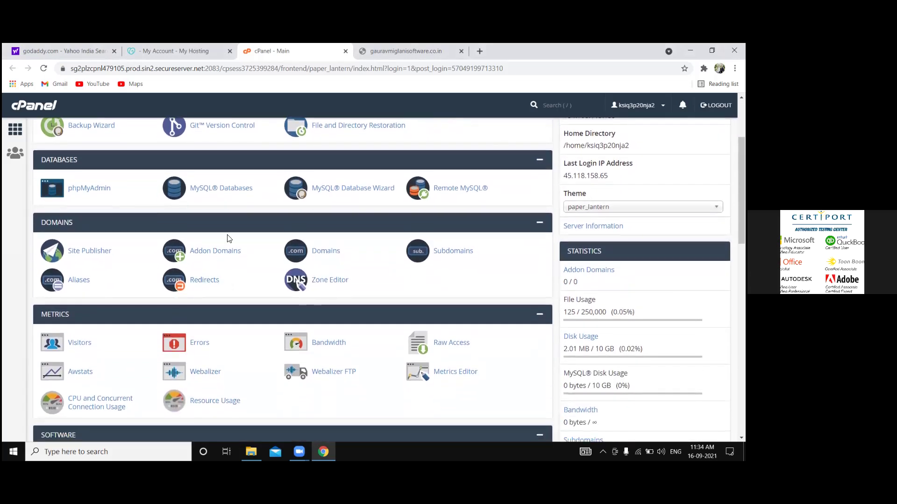
{"action": "scroll", "coordinate": [296, 282], "scroll_direction": "down", "scroll_amount": 1}
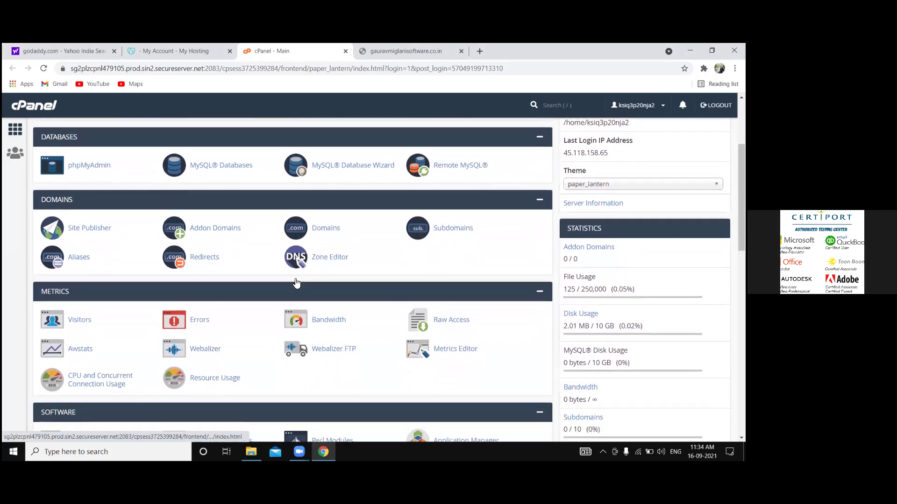
{"action": "scroll", "coordinate": [296, 282], "scroll_direction": "down", "scroll_amount": 4}
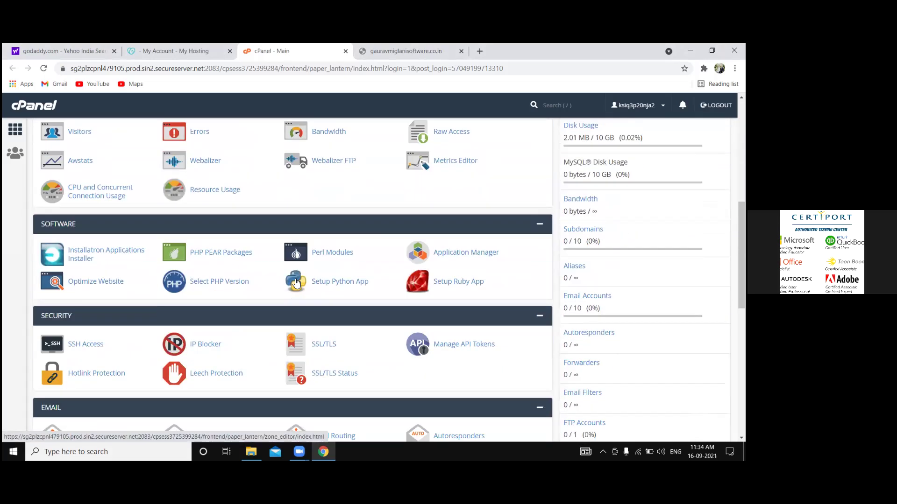
{"action": "scroll", "coordinate": [296, 282], "scroll_direction": "down", "scroll_amount": 3}
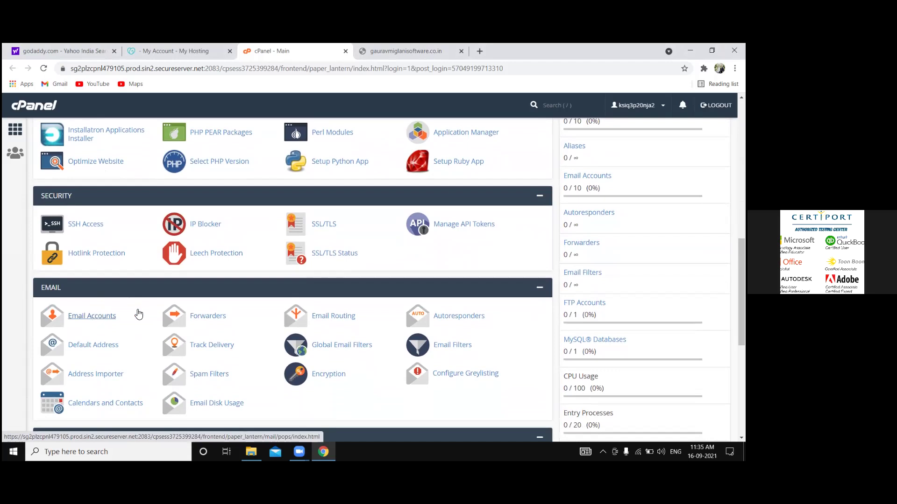
{"action": "scroll", "coordinate": [139, 314], "scroll_direction": "down", "scroll_amount": 1}
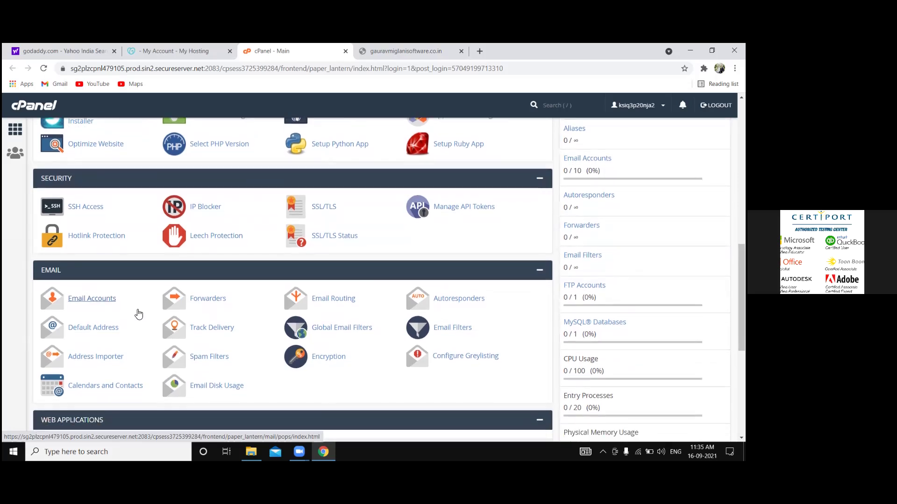
{"action": "scroll", "coordinate": [138, 313], "scroll_direction": "up", "scroll_amount": 9}
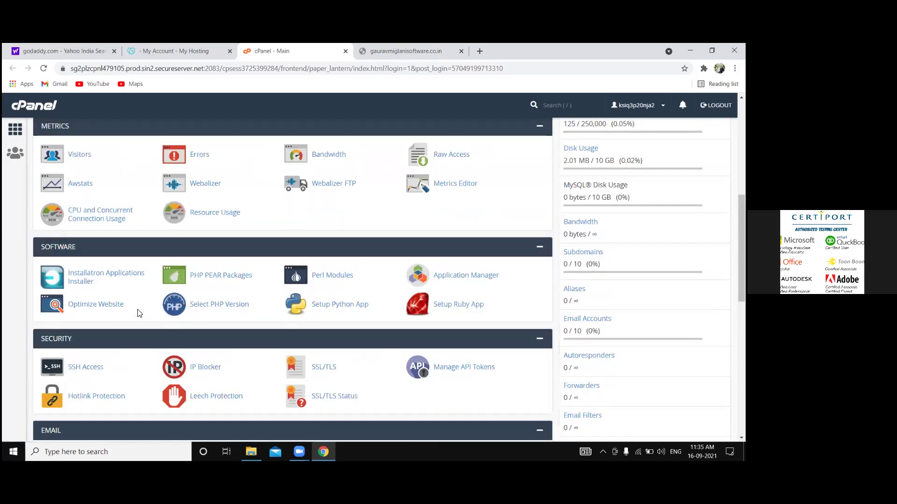
{"action": "scroll", "coordinate": [138, 313], "scroll_direction": "up", "scroll_amount": 3}
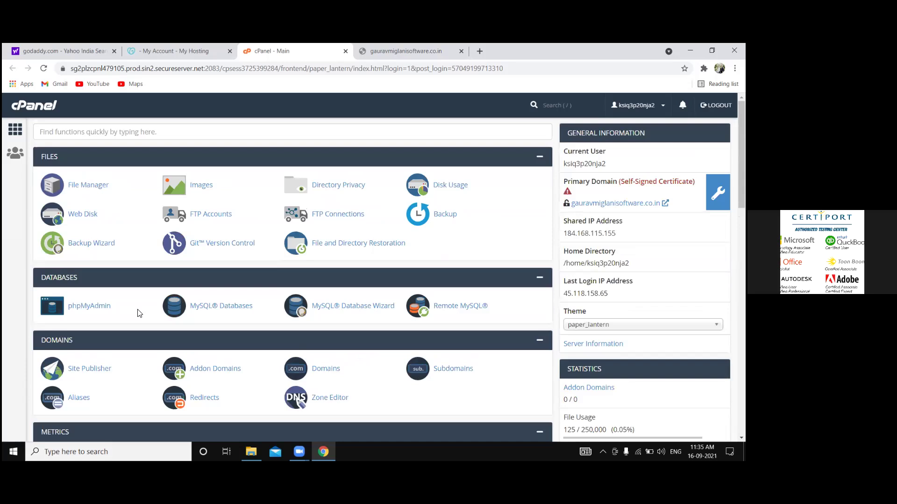
Open the public_html folder in cPanel's File Manager and select home.html.
{"action": "left_click", "coordinate": [88, 186]}
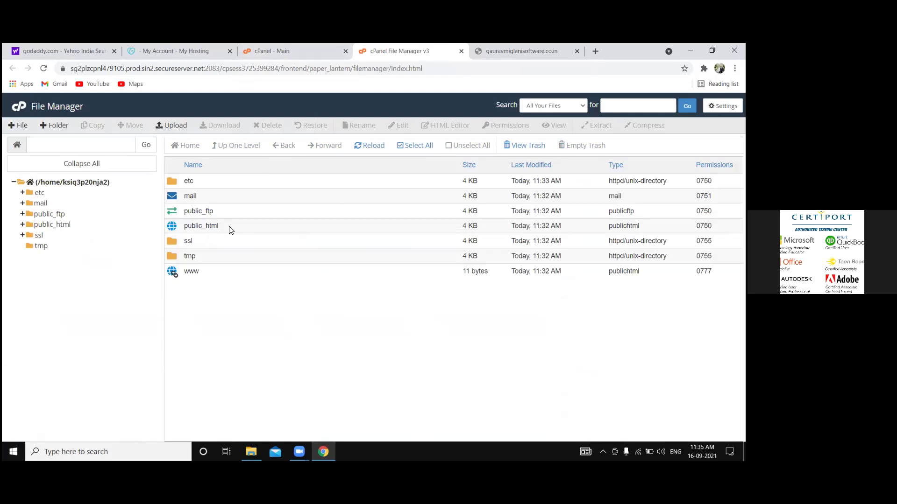
{"action": "left_click", "coordinate": [59, 225]}
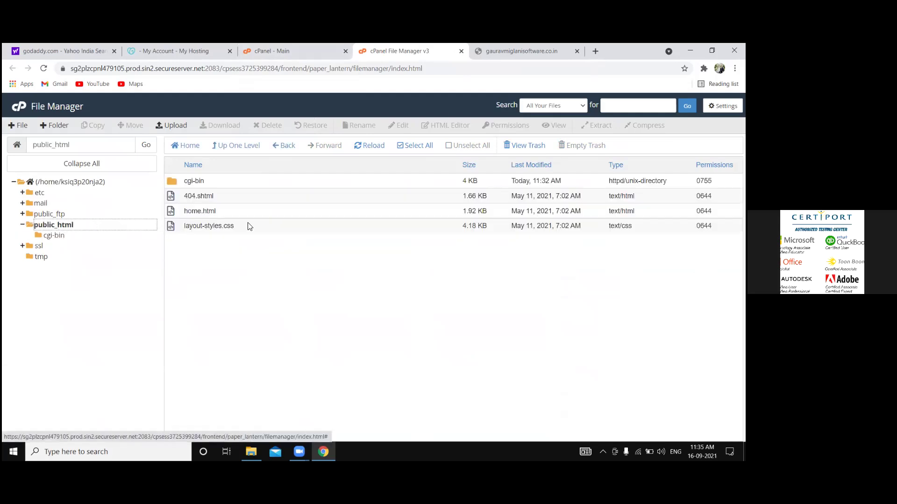
{"action": "left_click", "coordinate": [224, 212]}
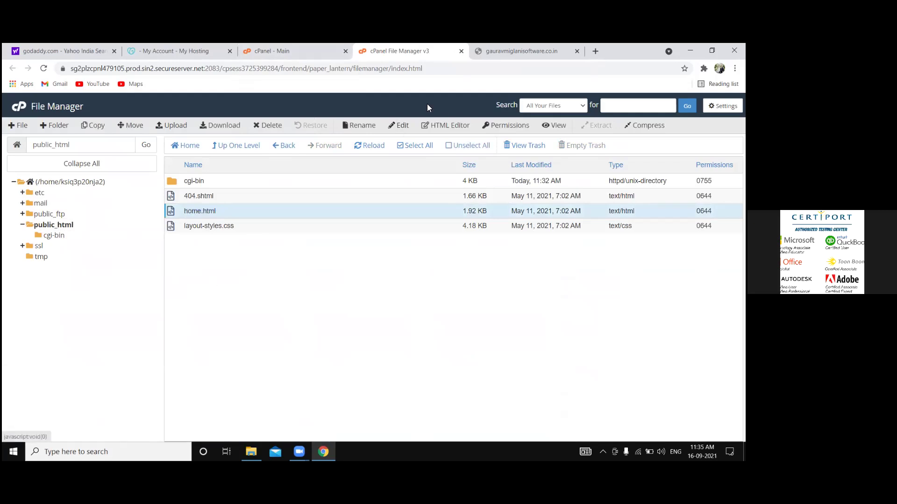
Try to load the registered domain in its browser tab without port 2082.
{"action": "left_click", "coordinate": [542, 50]}
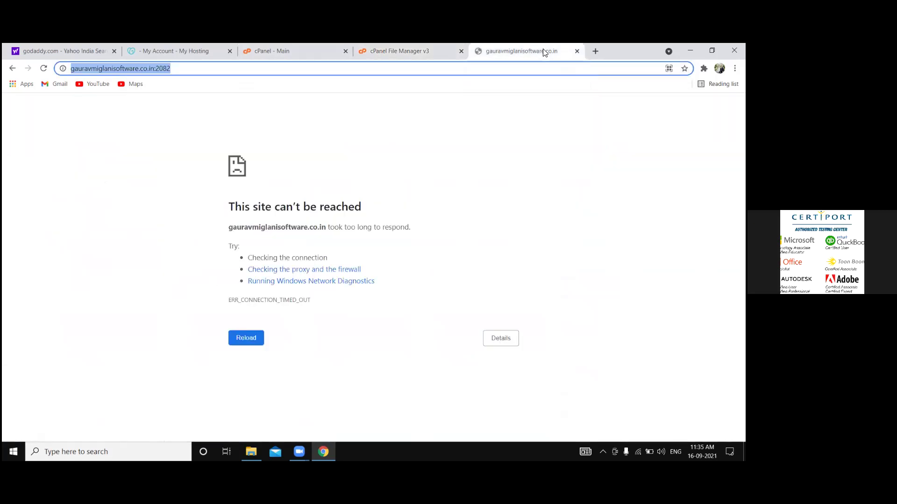
{"action": "left_click", "coordinate": [191, 68]}
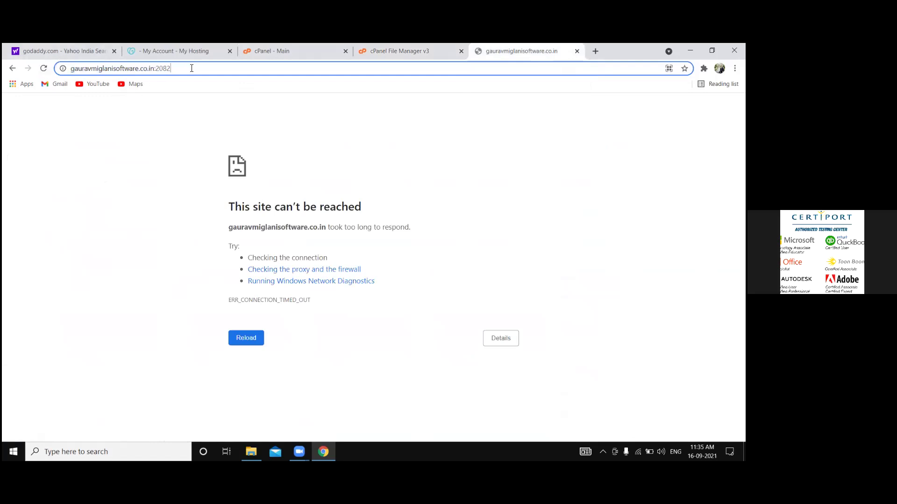
{"action": "key", "text": "BackSpace"}
{"action": "key", "text": "BackSpace"}
{"action": "key", "text": "BackSpace"}
{"action": "key", "text": "BackSpace"}
{"action": "key", "text": "BackSpace"}
{"action": "key", "text": "BackSpace"}
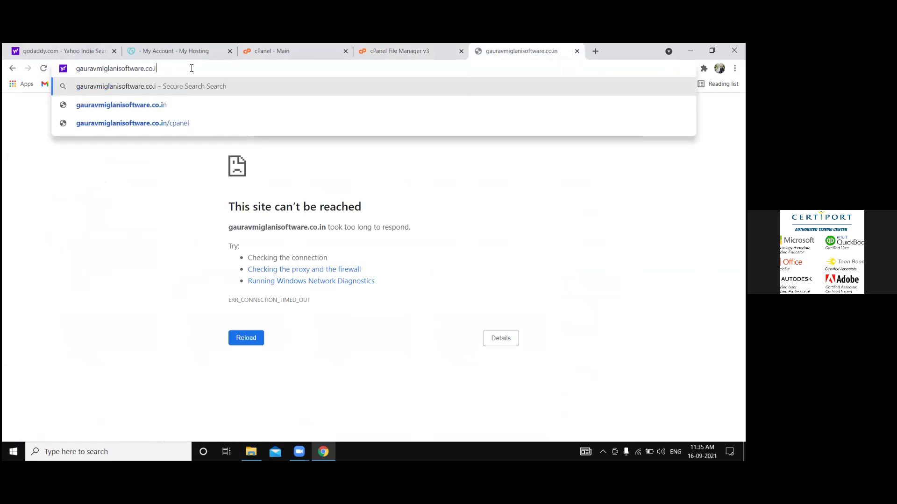
{"action": "key", "text": "Return"}
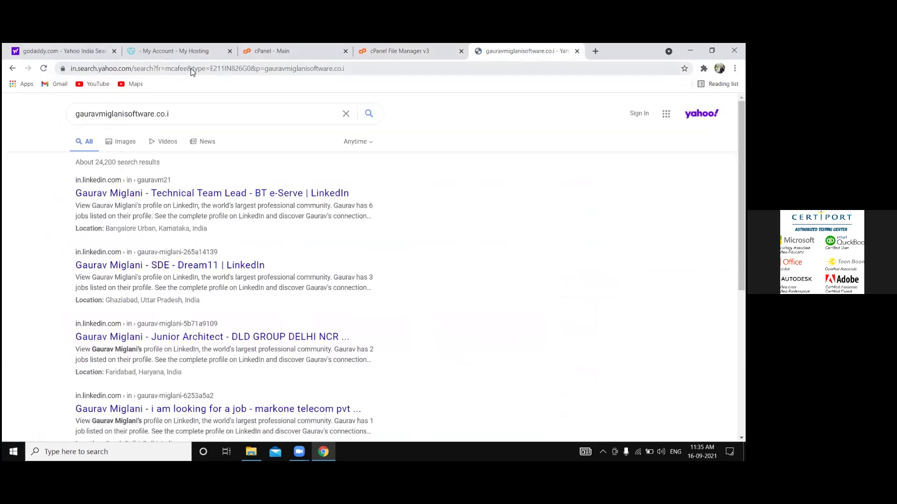
Load the registered domain's website at its full .co.in address.
{"action": "left_click", "coordinate": [191, 69]}
{"action": "type", "text": "gaur"}
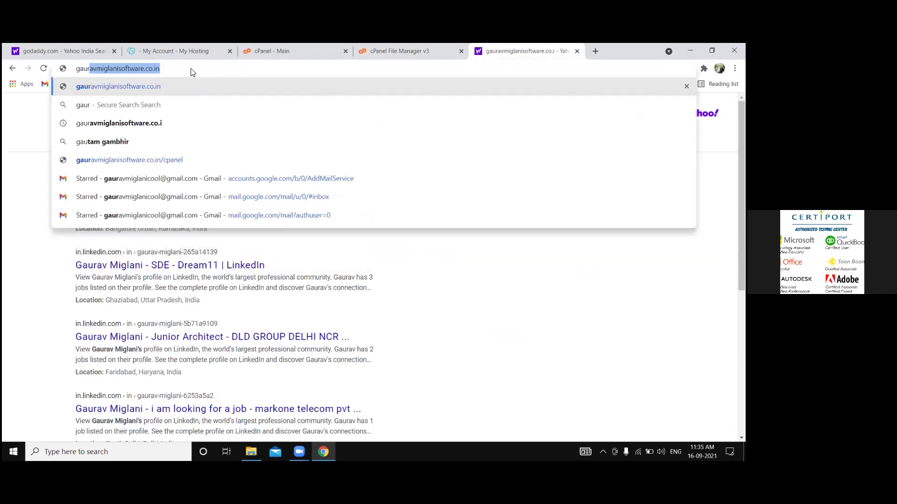
{"action": "type", "text": "avmiglaniso"}
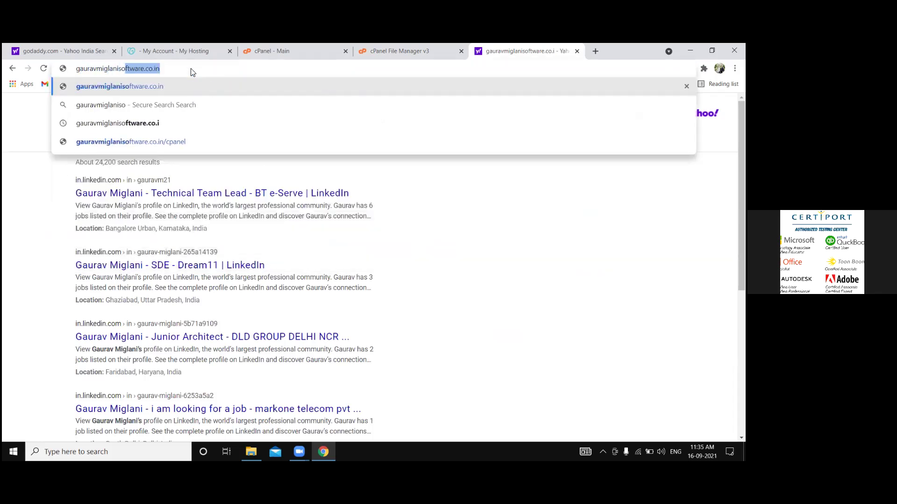
{"action": "type", "text": "ftware.co.in"}
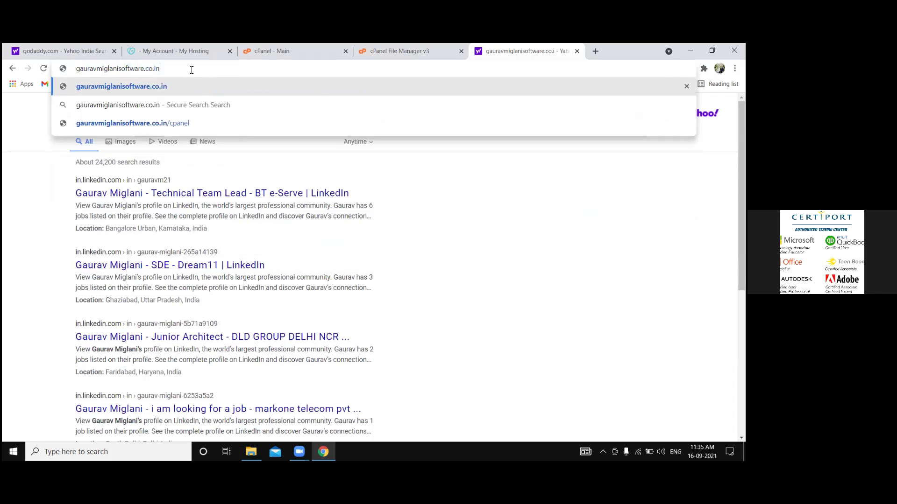
{"action": "key", "text": "Return"}
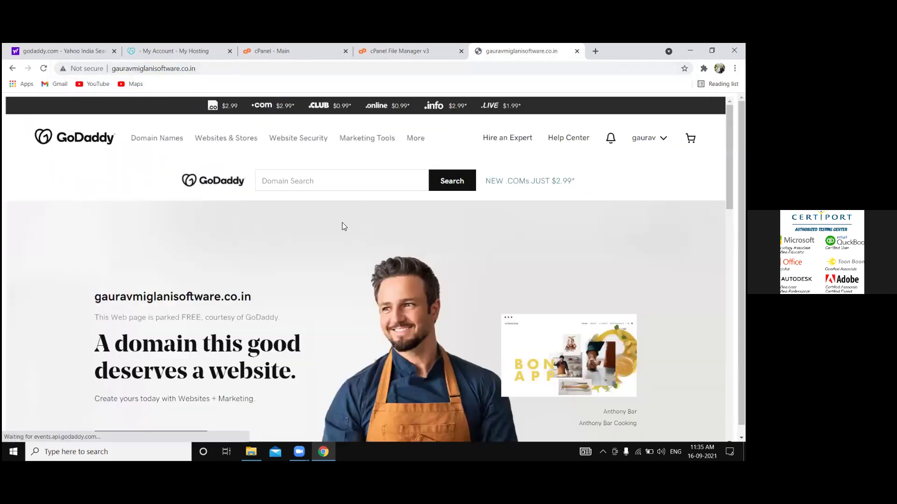
Move cgi-bin, 404.shtml, home.html and layout-styles.css from public_html to the trash in cPanel's File Manager.
{"action": "left_click", "coordinate": [413, 51]}
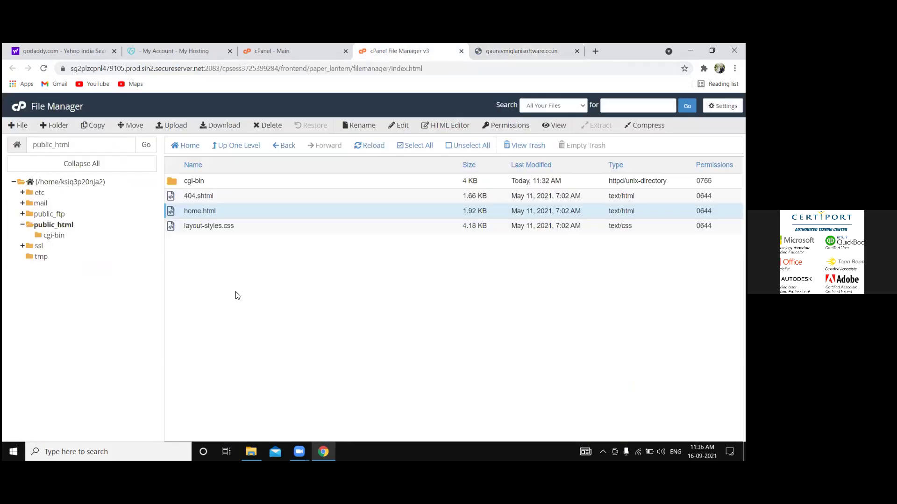
{"action": "left_click", "coordinate": [229, 228]}
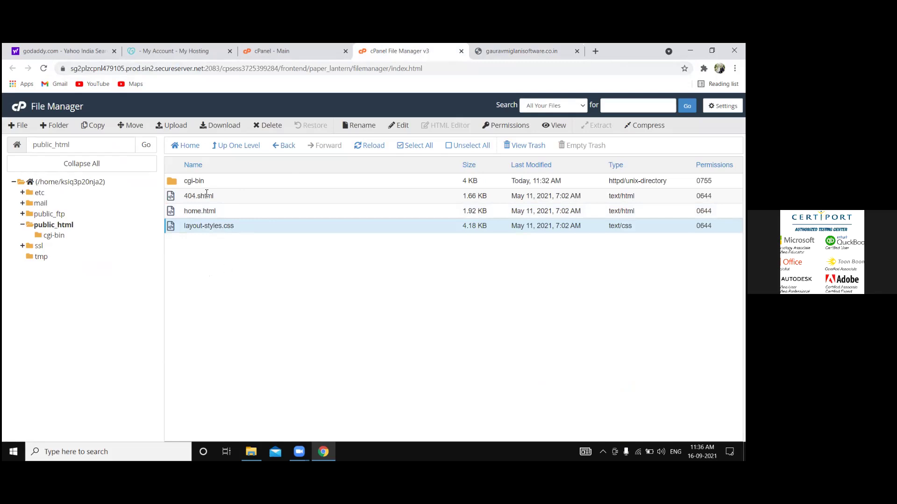
{"action": "left_click", "coordinate": [207, 180], "text": "shift"}
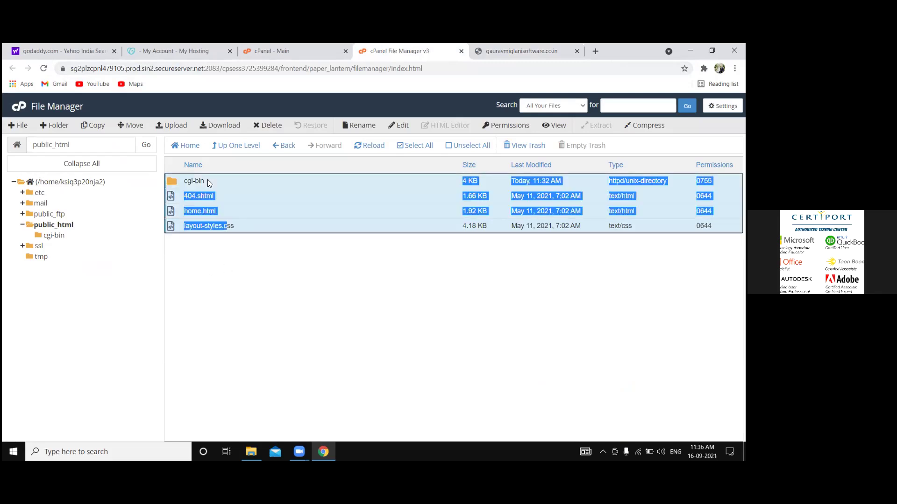
{"action": "left_click", "coordinate": [246, 323]}
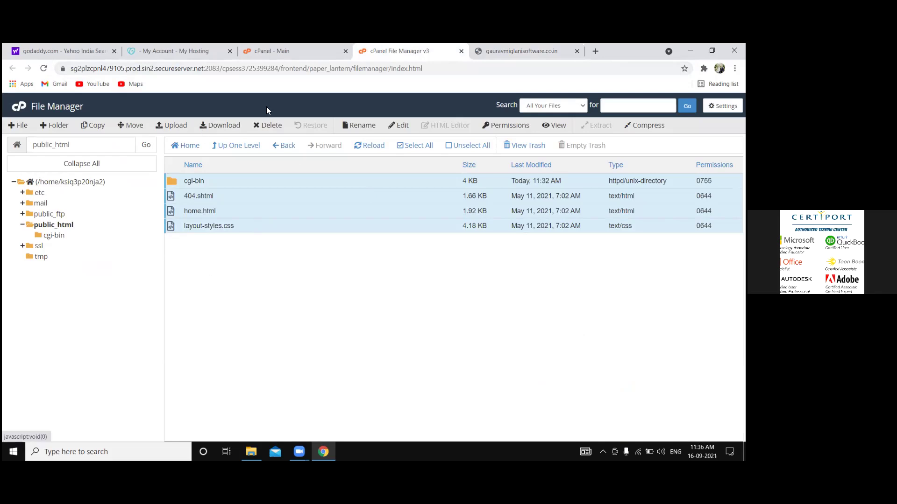
{"action": "left_click", "coordinate": [266, 124]}
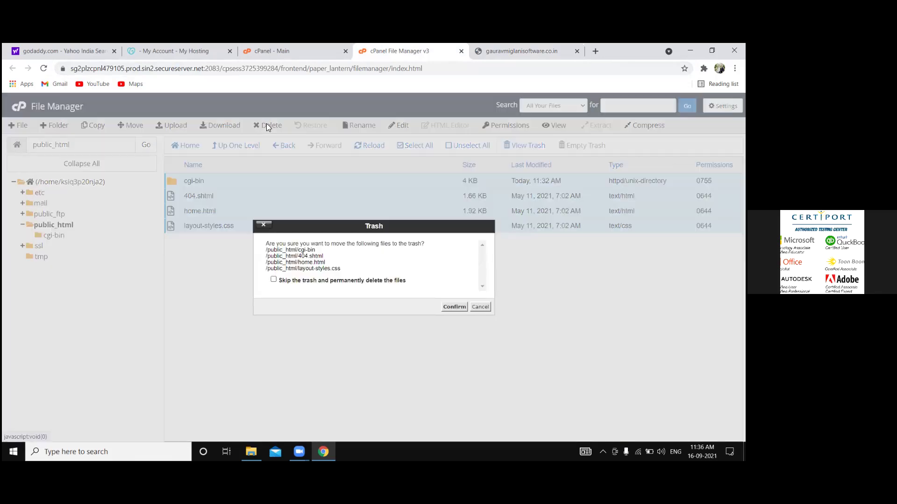
{"action": "left_click", "coordinate": [456, 306]}
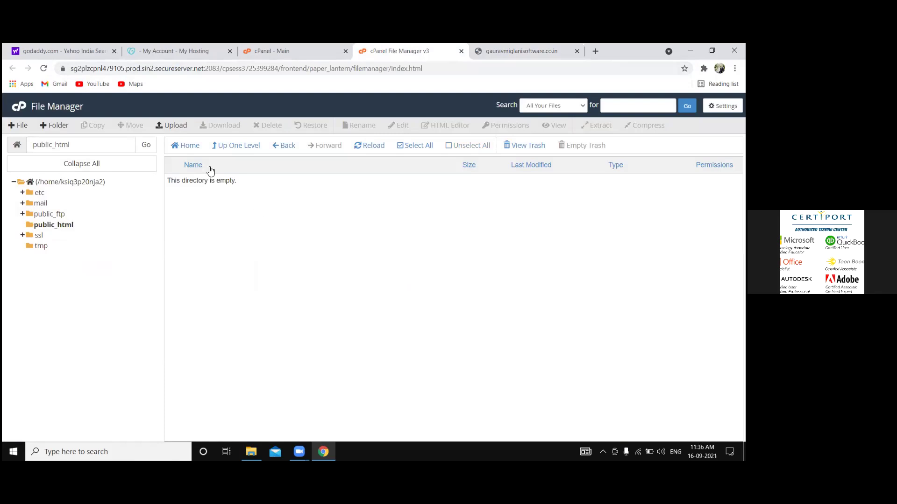
Start a file upload to public_html and look inside the DoctorAppointmentProject full folder in Documents.
{"action": "left_click", "coordinate": [175, 130]}
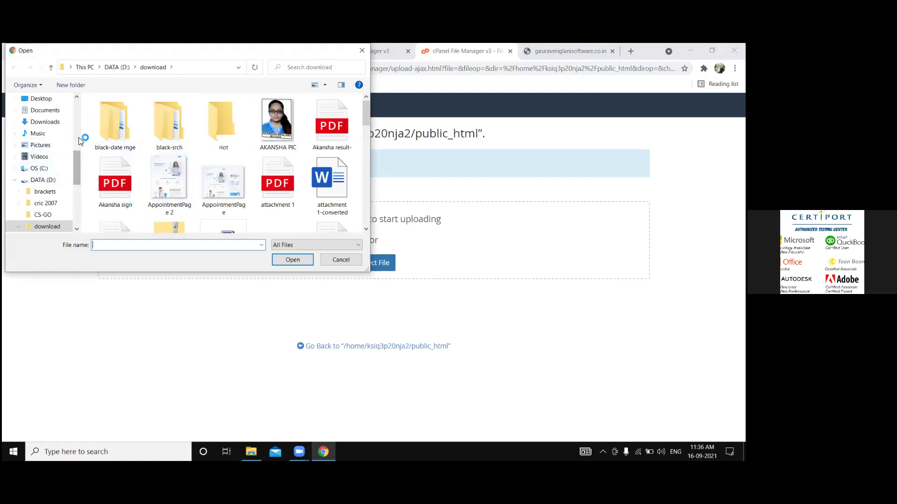
{"action": "scroll", "coordinate": [38, 145], "scroll_direction": "up", "scroll_amount": 2}
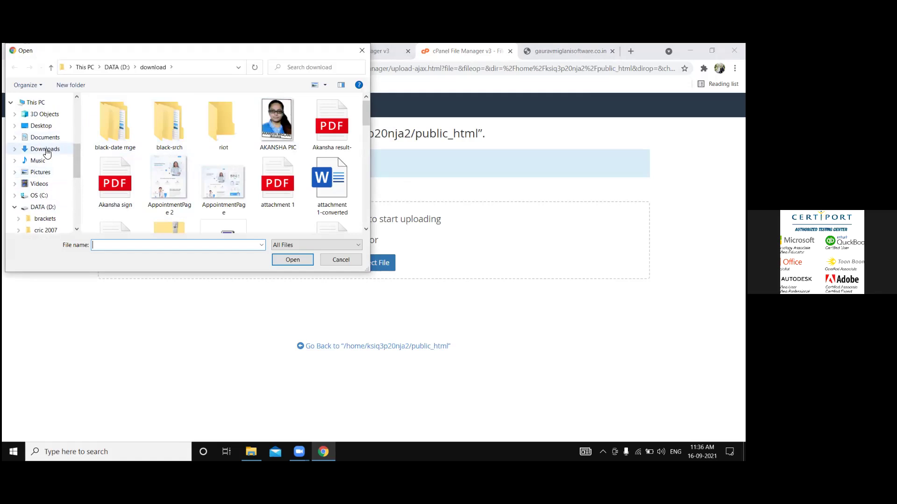
{"action": "left_click", "coordinate": [46, 140]}
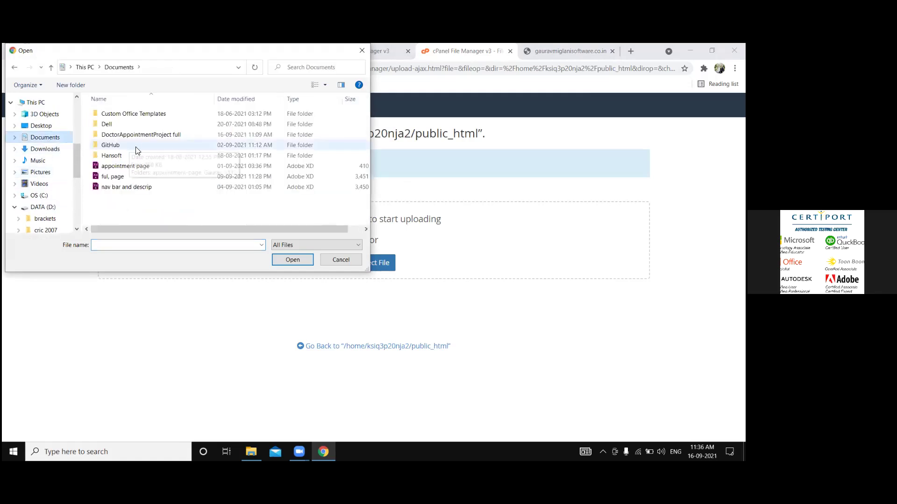
{"action": "double_click", "coordinate": [139, 136]}
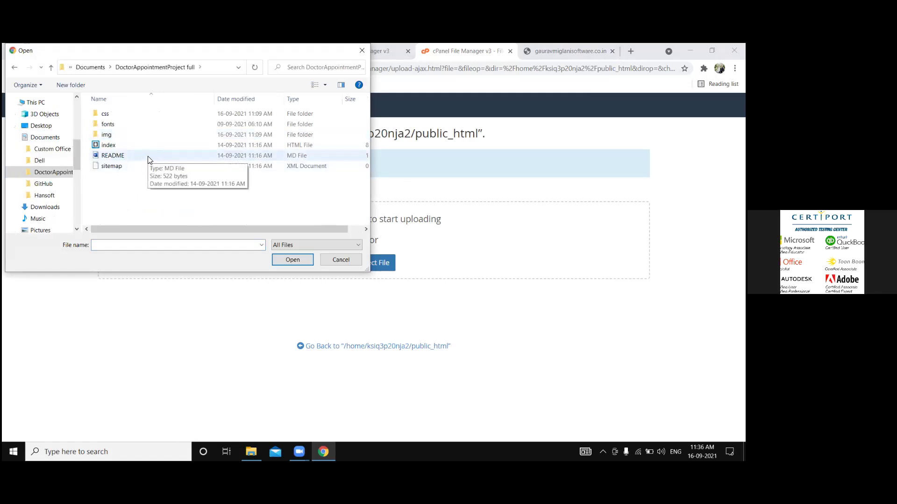
{"action": "left_click", "coordinate": [15, 67]}
{"action": "scroll", "coordinate": [47, 168], "scroll_direction": "down", "scroll_amount": 3}
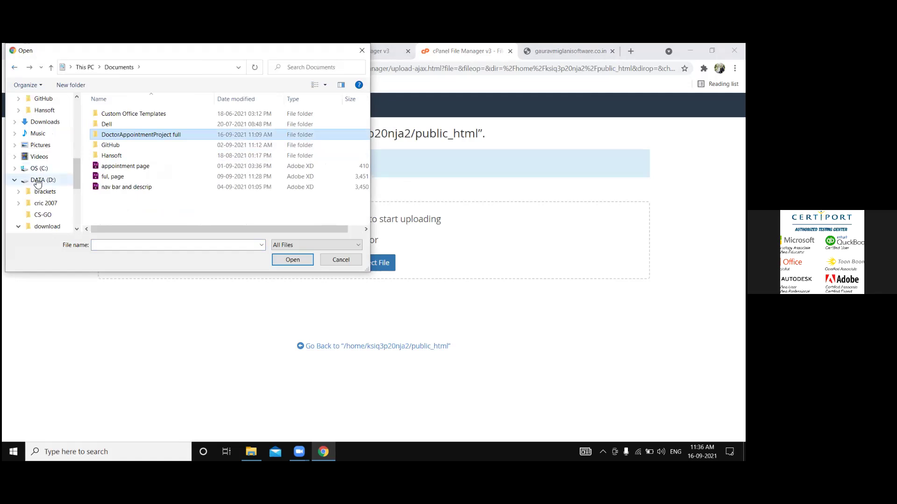
Upload the DoctorAppointmentProject zip archive from the download folder on drive D: to public_html.
{"action": "left_click", "coordinate": [42, 182]}
{"action": "left_click", "coordinate": [121, 147]}
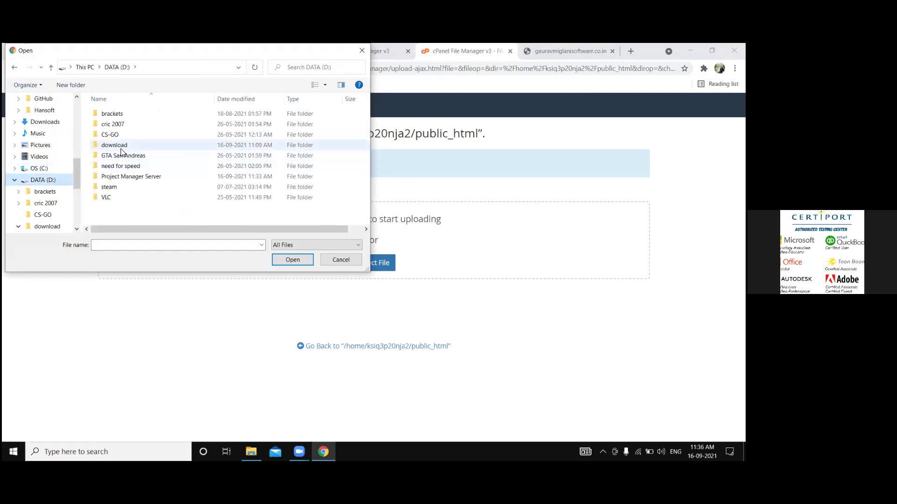
{"action": "double_click", "coordinate": [120, 148]}
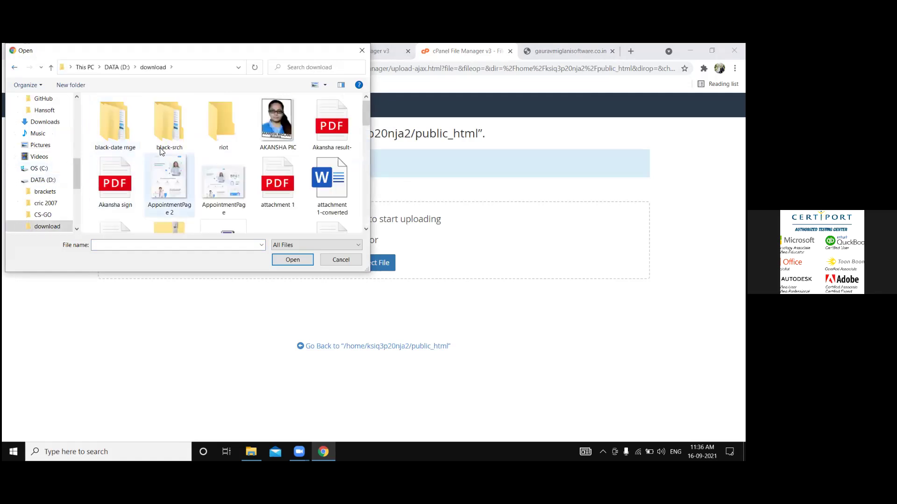
{"action": "scroll", "coordinate": [167, 157], "scroll_direction": "down", "scroll_amount": 1}
{"action": "left_click", "coordinate": [164, 203]}
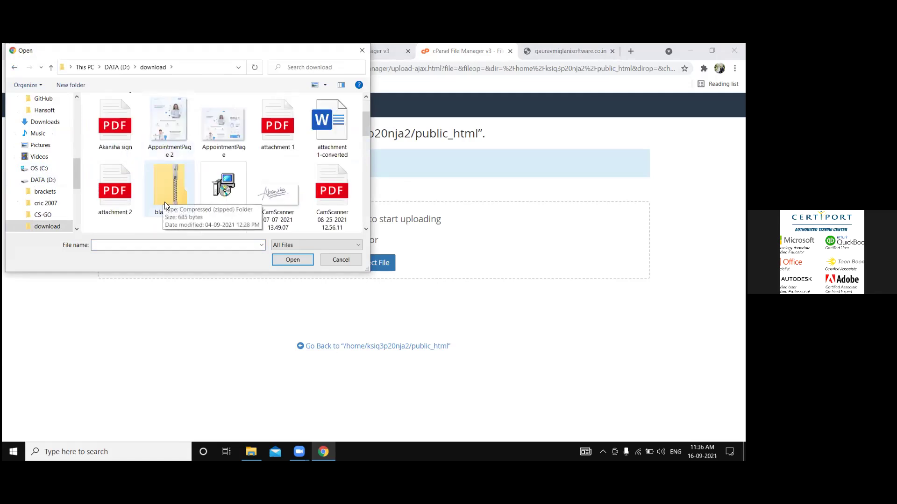
{"action": "scroll", "coordinate": [173, 198], "scroll_direction": "down", "scroll_amount": 5}
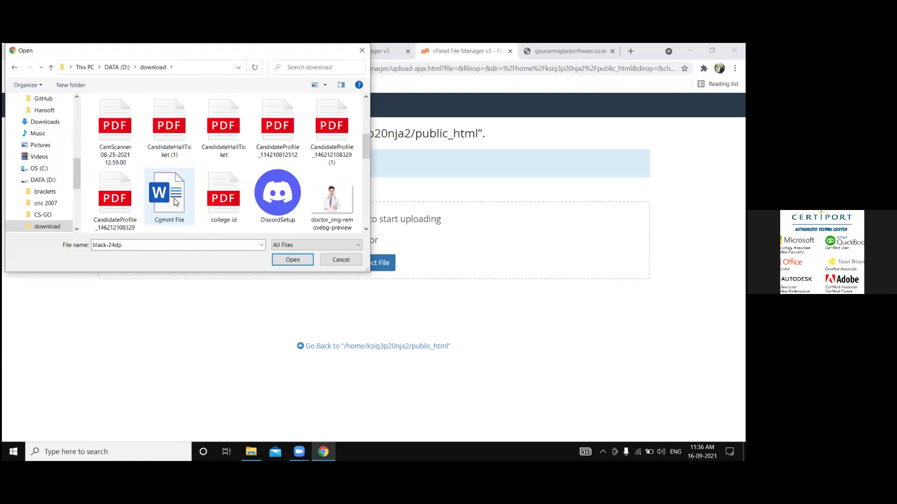
{"action": "left_click", "coordinate": [121, 196]}
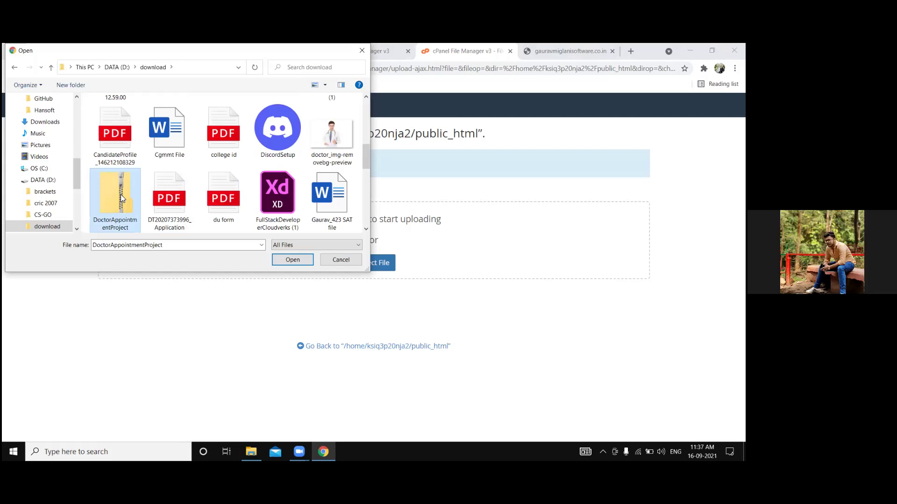
{"action": "left_click", "coordinate": [290, 261]}
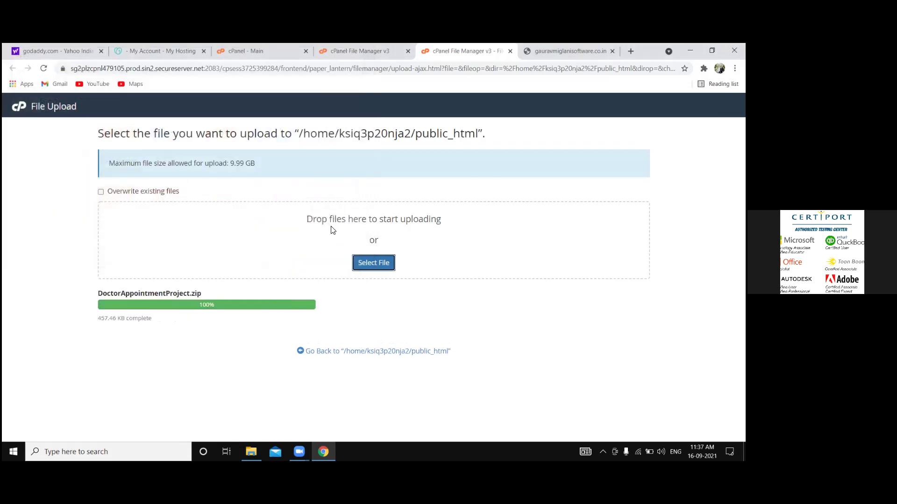
Refresh the public_html listing in File Manager and extract DoctorAppointmentProject.zip into /public_html.
{"action": "left_click", "coordinate": [345, 51]}
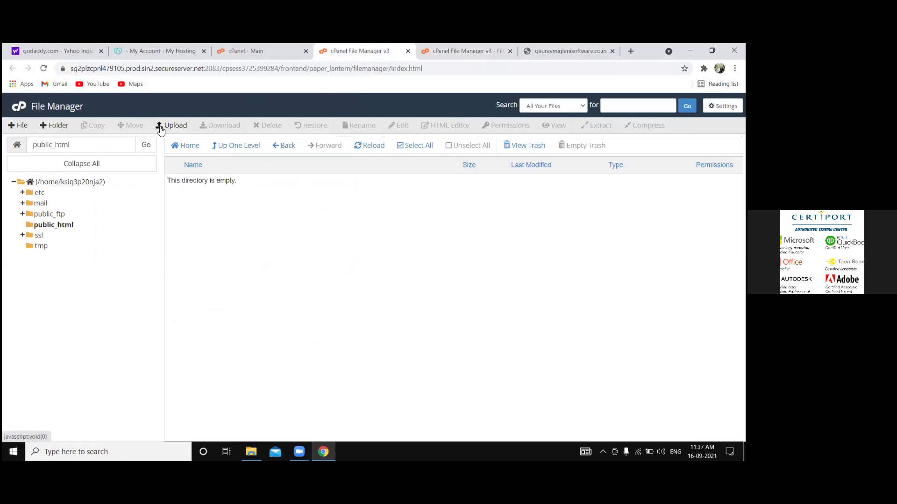
{"action": "left_click", "coordinate": [372, 146]}
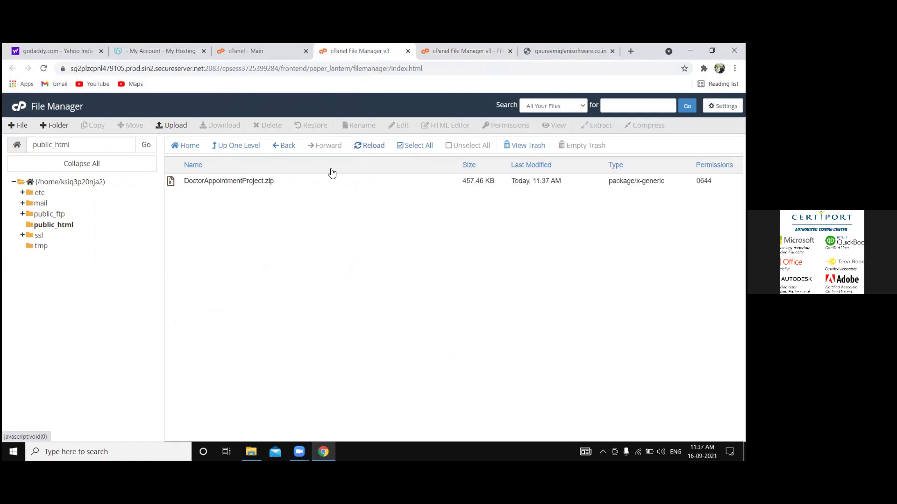
{"action": "left_click", "coordinate": [250, 180]}
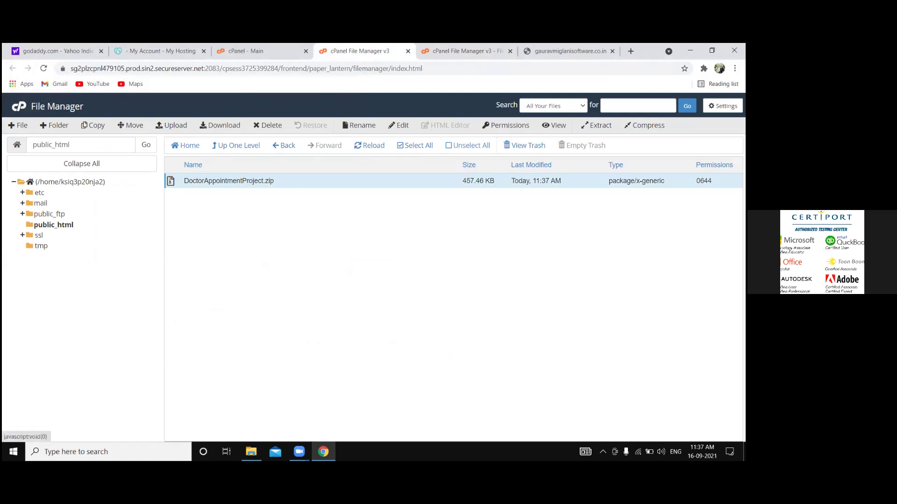
{"action": "left_click", "coordinate": [598, 126]}
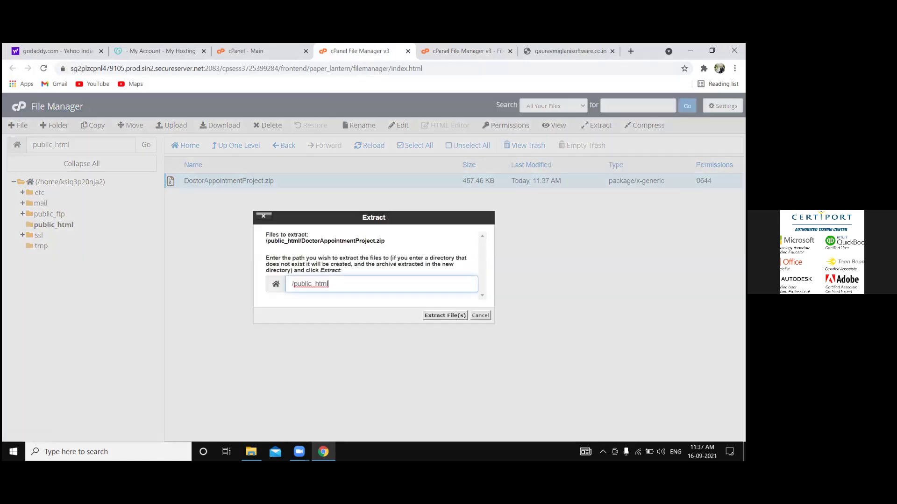
{"action": "left_click", "coordinate": [449, 316]}
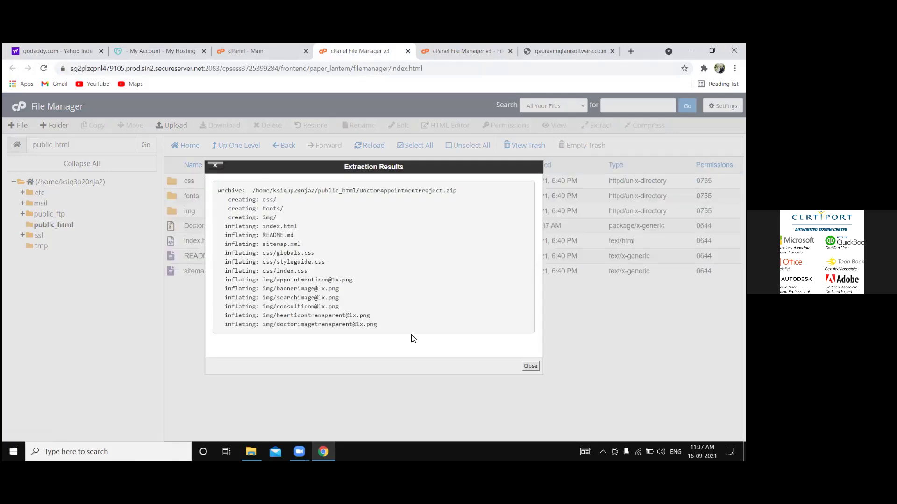
{"action": "left_click", "coordinate": [530, 366]}
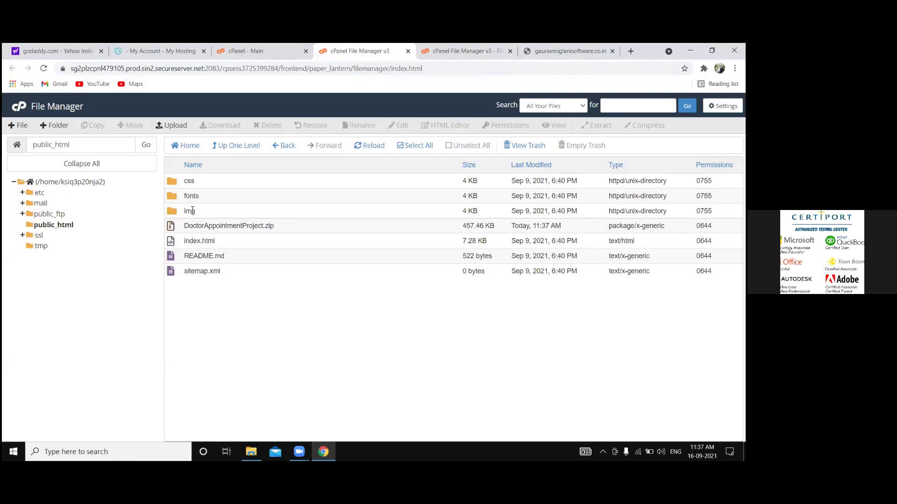
Move DoctorAppointmentProject.zip from public_html to the trash.
{"action": "left_click", "coordinate": [242, 227]}
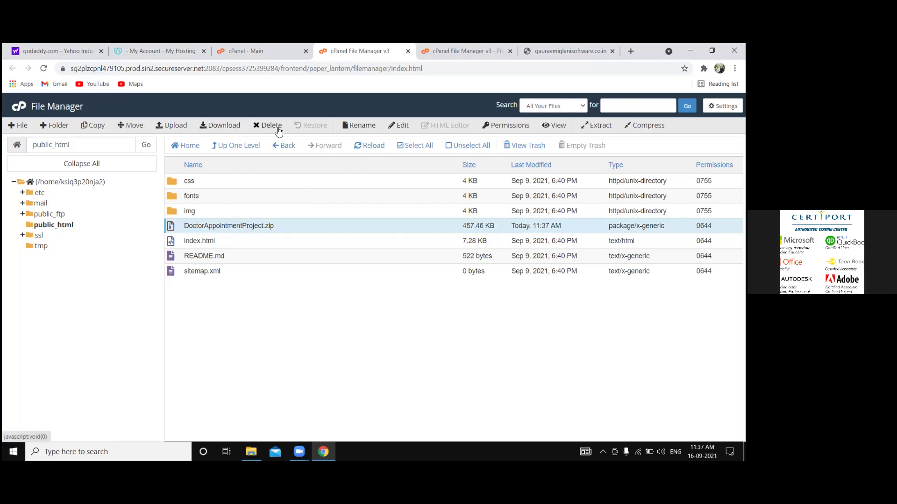
{"action": "left_click", "coordinate": [262, 126]}
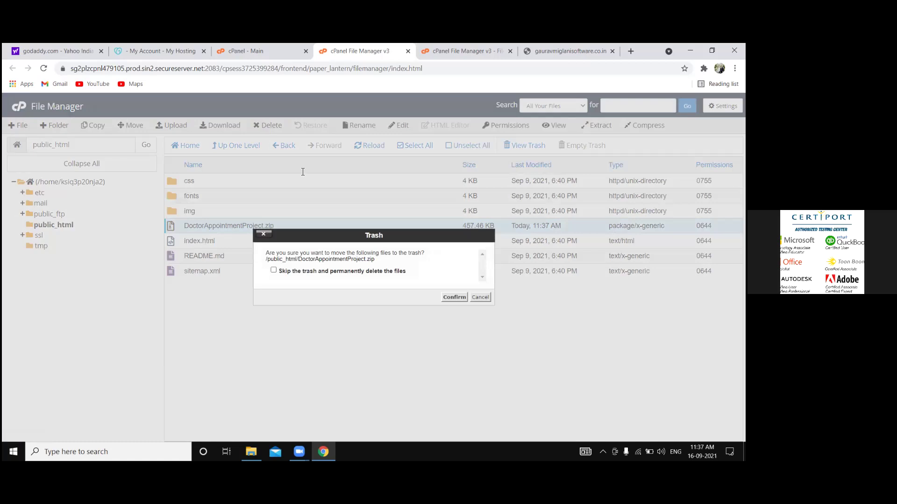
{"action": "left_click", "coordinate": [452, 298]}
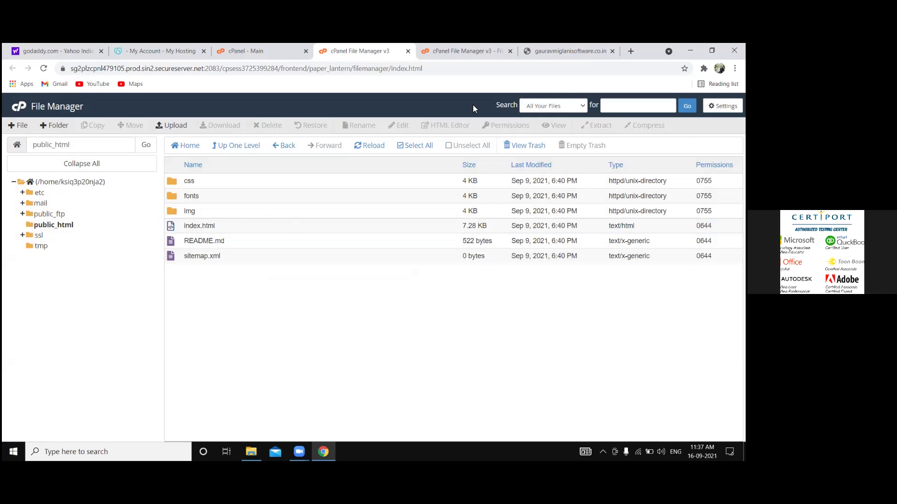
Reload the registered domain's live page to check the website.
{"action": "left_click", "coordinate": [541, 50]}
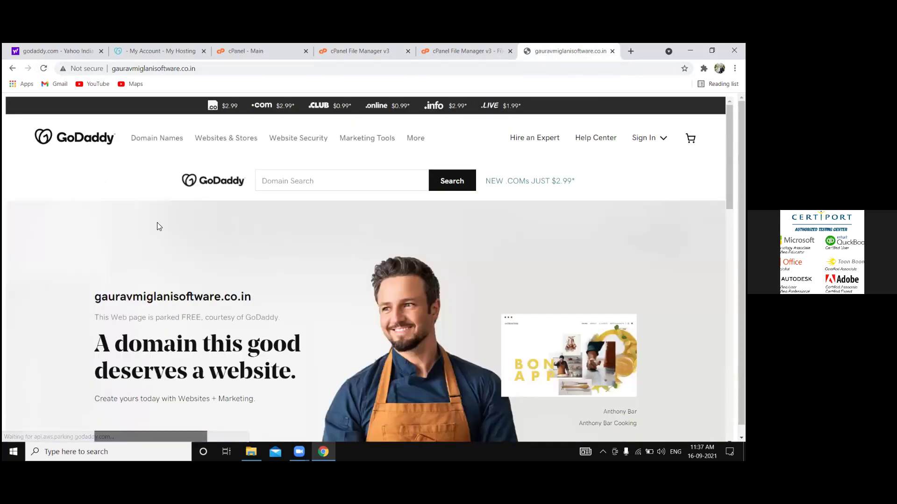
{"action": "left_click", "coordinate": [43, 69]}
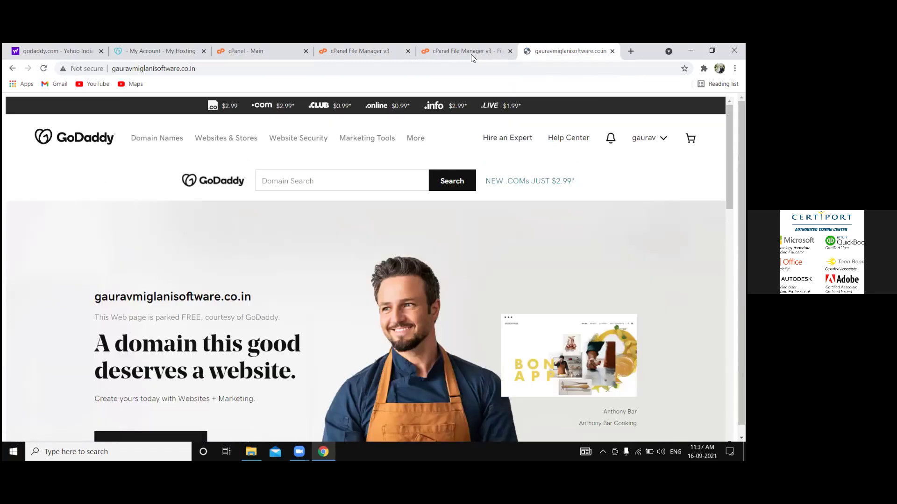
Close the finished File Upload page and return to the public_html listing in File Manager.
{"action": "left_click", "coordinate": [469, 51]}
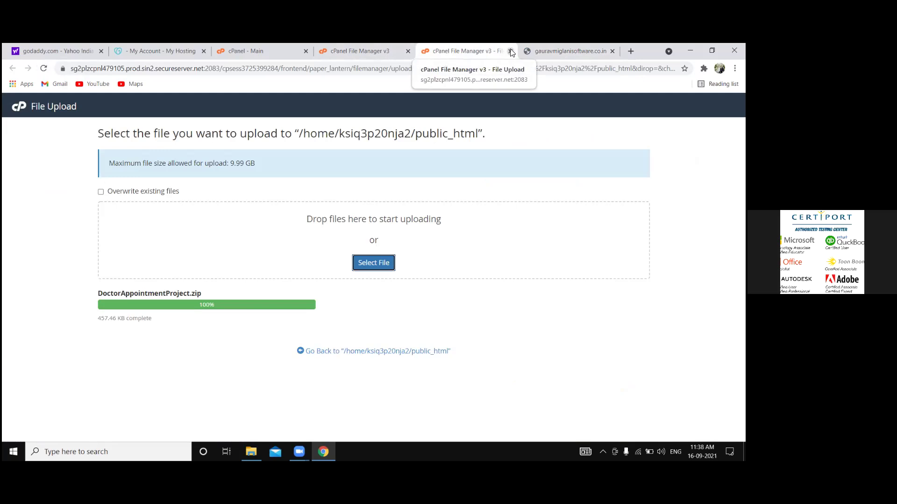
{"action": "left_click", "coordinate": [511, 51]}
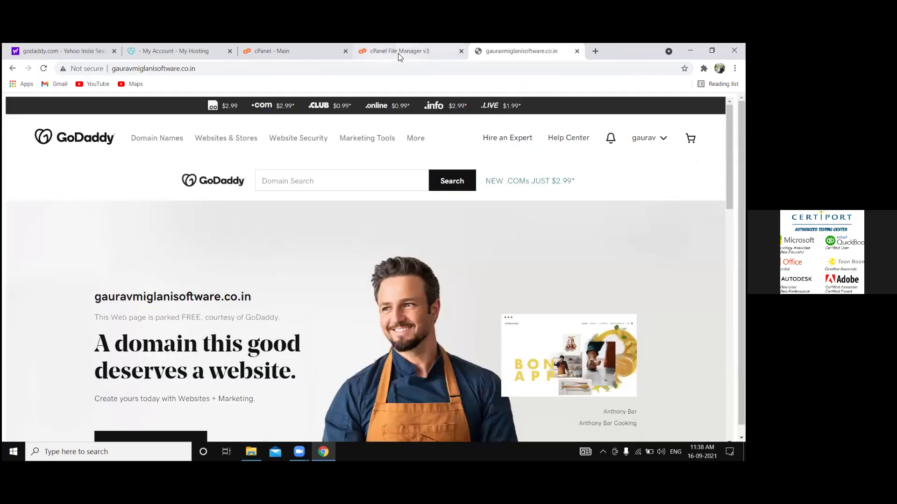
{"action": "left_click", "coordinate": [398, 54]}
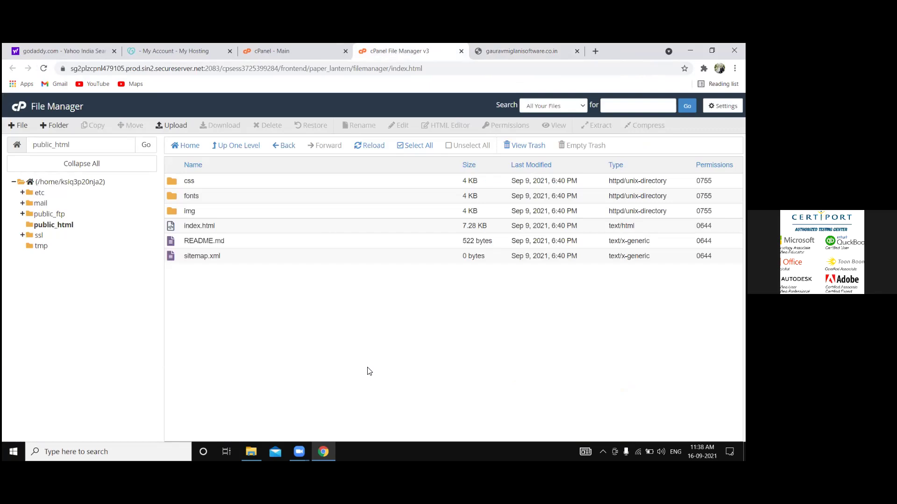
Copy the hosting account's shared IP address from the general information on the cPanel main page.
{"action": "left_click", "coordinate": [295, 51]}
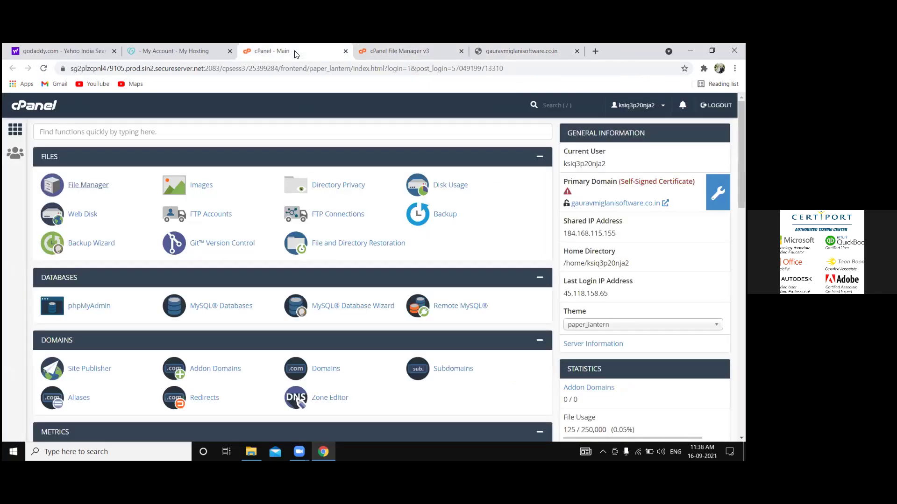
{"action": "left_click_drag", "start_coordinate": [616, 233], "coordinate": [570, 234]}
{"action": "right_click", "coordinate": [582, 235]}
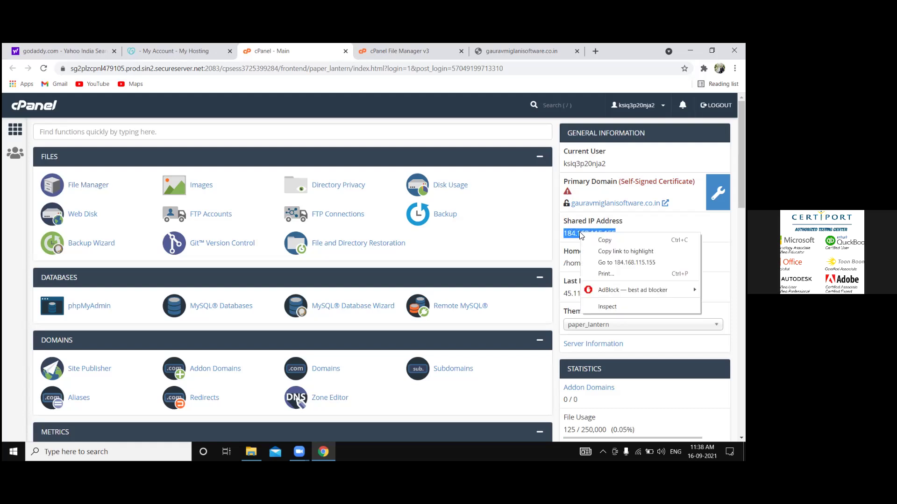
{"action": "left_click", "coordinate": [603, 239]}
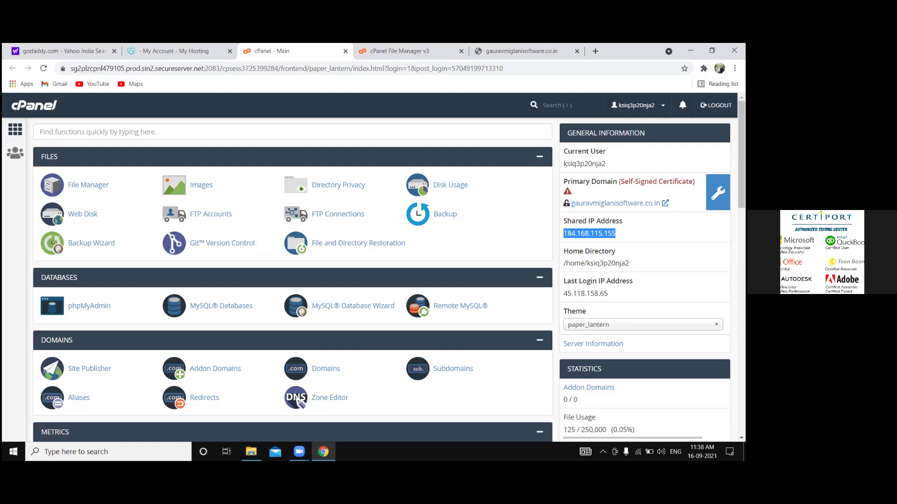
{"action": "right_click", "coordinate": [594, 232]}
{"action": "left_click", "coordinate": [607, 239]}
Return to the GoDaddy account, go to My Products, and open the management settings of the registered domain.
{"action": "left_click", "coordinate": [183, 51]}
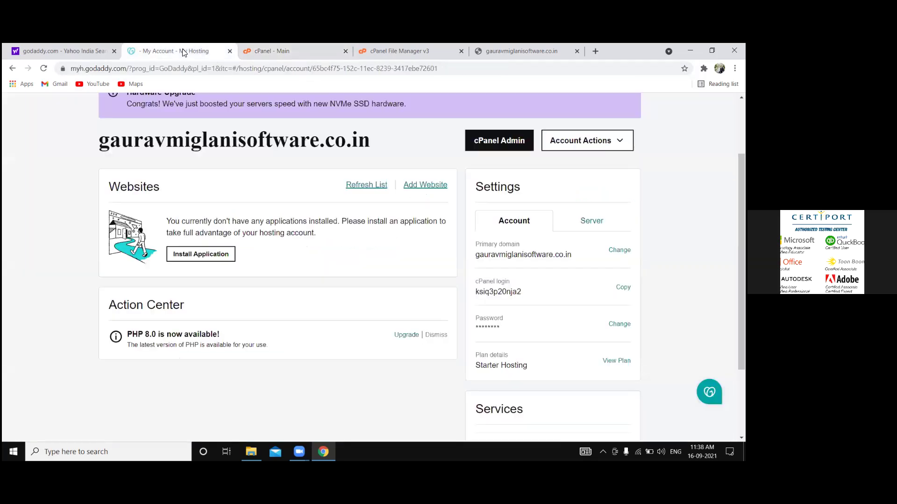
{"action": "scroll", "coordinate": [308, 206], "scroll_direction": "up", "scroll_amount": 3}
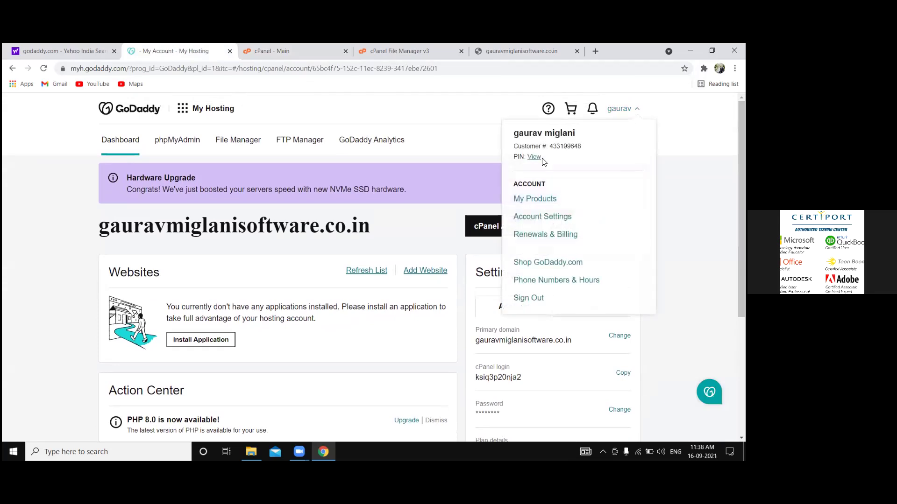
{"action": "left_click", "coordinate": [535, 198]}
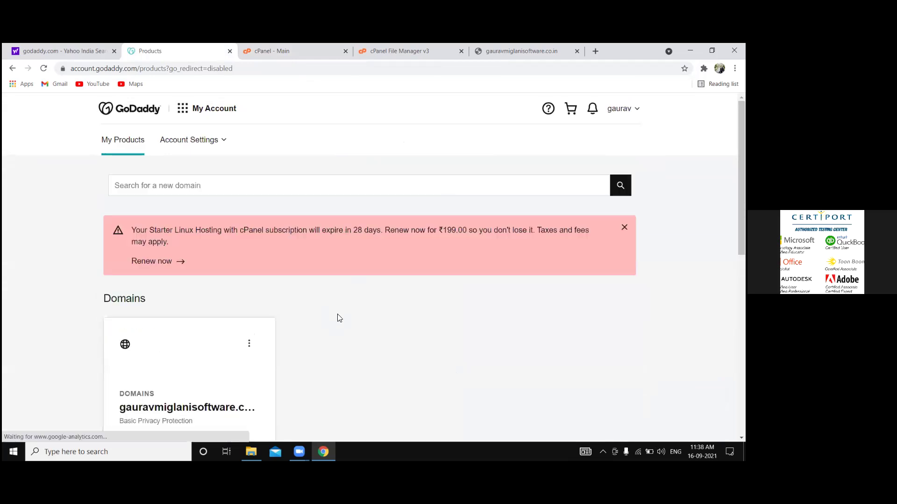
{"action": "scroll", "coordinate": [322, 324], "scroll_direction": "down", "scroll_amount": 1}
{"action": "scroll", "coordinate": [321, 324], "scroll_direction": "down", "scroll_amount": 2}
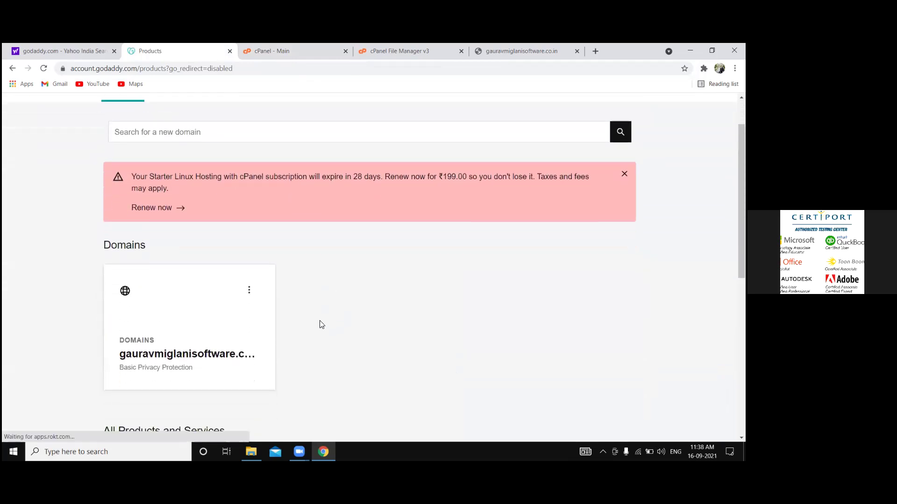
{"action": "scroll", "coordinate": [322, 325], "scroll_direction": "down", "scroll_amount": 3}
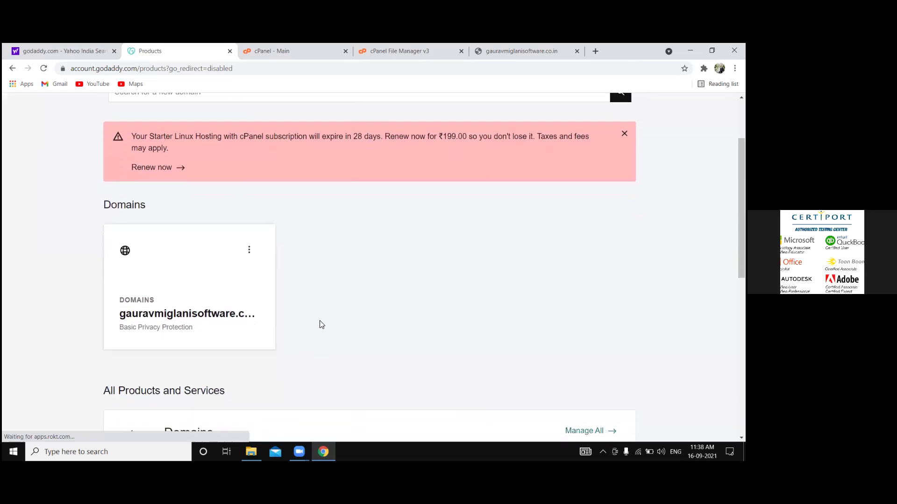
{"action": "scroll", "coordinate": [322, 324], "scroll_direction": "down", "scroll_amount": 1}
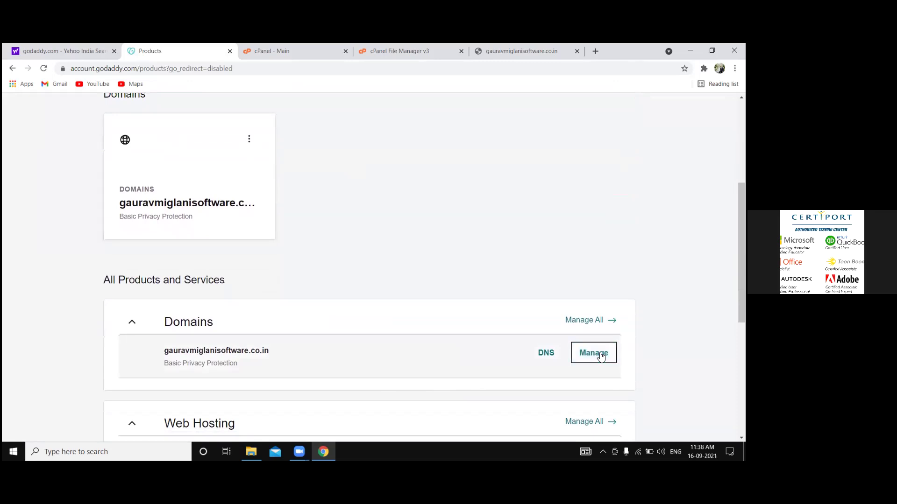
{"action": "left_click", "coordinate": [601, 357]}
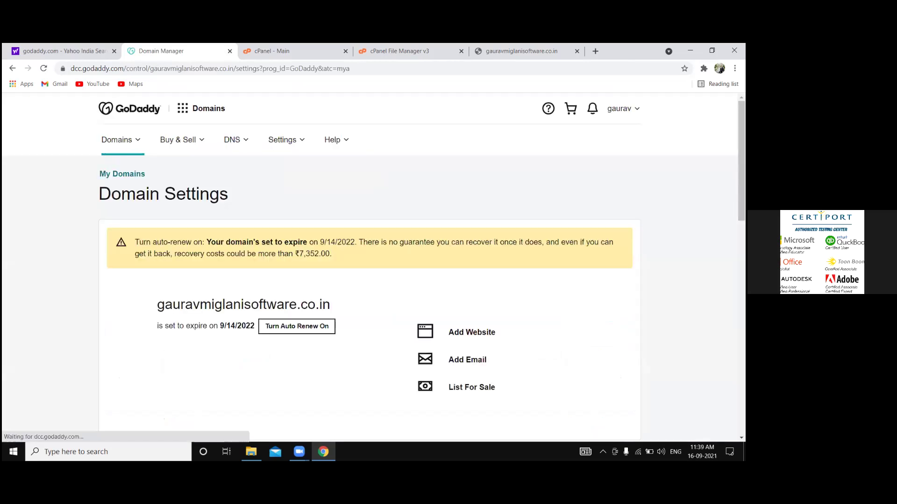
Open DNS management from the domain's additional settings and examine which IP address its A records point to.
{"action": "scroll", "coordinate": [319, 255], "scroll_direction": "down", "scroll_amount": 2}
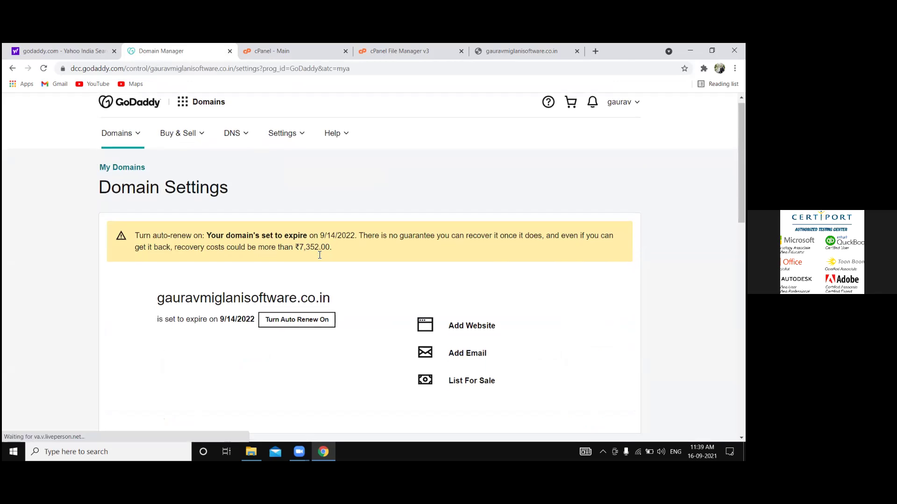
{"action": "scroll", "coordinate": [320, 255], "scroll_direction": "down", "scroll_amount": 7}
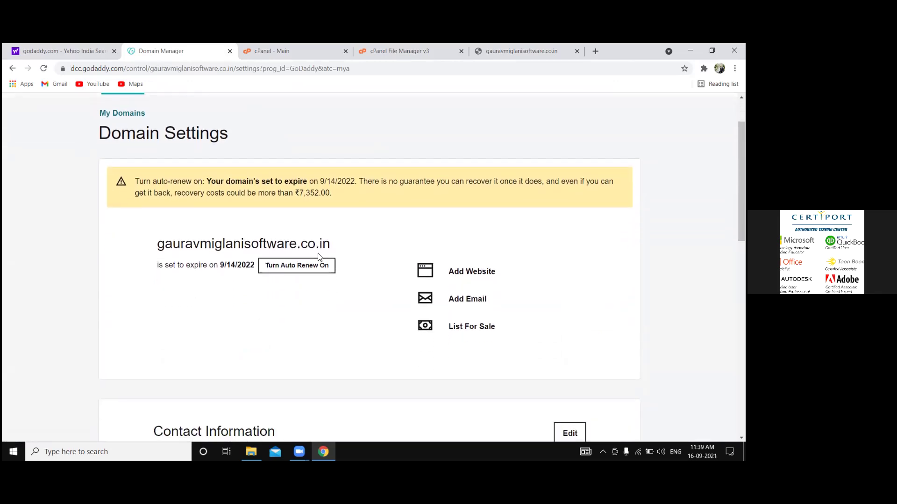
{"action": "scroll", "coordinate": [320, 258], "scroll_direction": "down", "scroll_amount": 5}
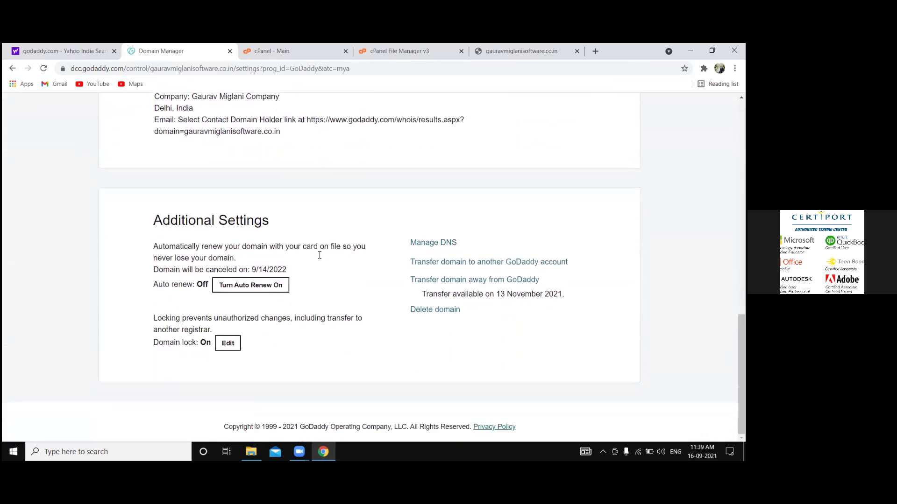
{"action": "scroll", "coordinate": [320, 255], "scroll_direction": "up", "scroll_amount": 10}
{"action": "scroll", "coordinate": [320, 255], "scroll_direction": "down", "scroll_amount": 8}
{"action": "left_click", "coordinate": [448, 243]}
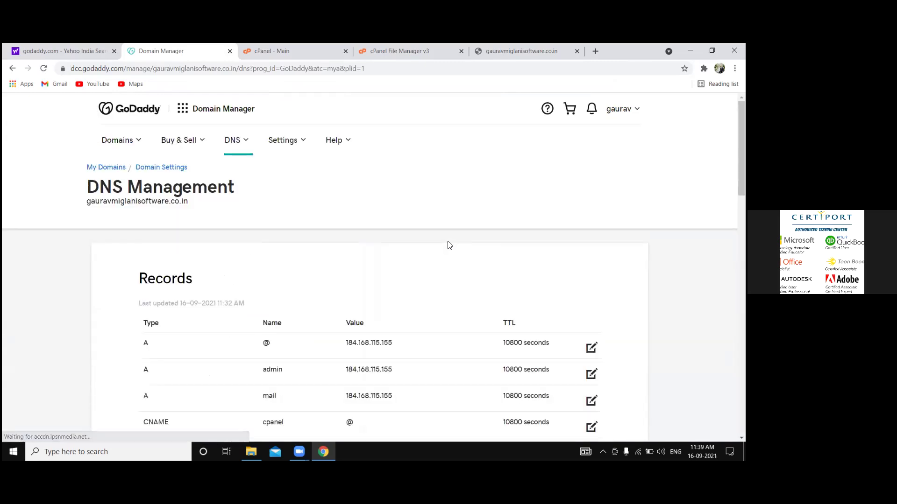
{"action": "scroll", "coordinate": [448, 246], "scroll_direction": "down", "scroll_amount": 2}
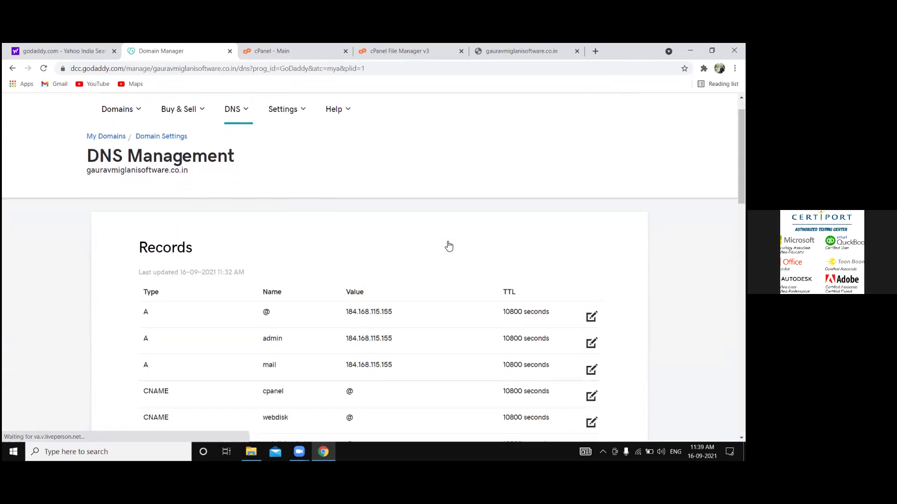
{"action": "scroll", "coordinate": [449, 247], "scroll_direction": "down", "scroll_amount": 2}
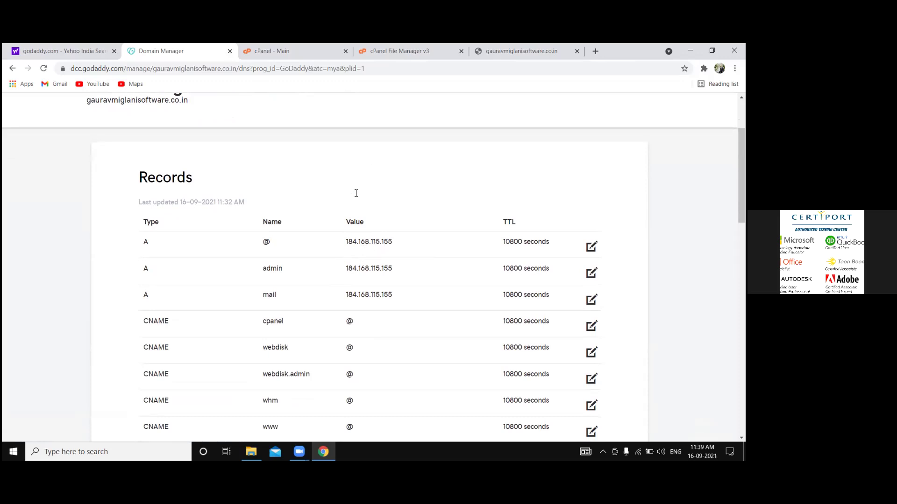
Check the registered domain's already loaded live page and close it.
{"action": "left_click", "coordinate": [496, 51]}
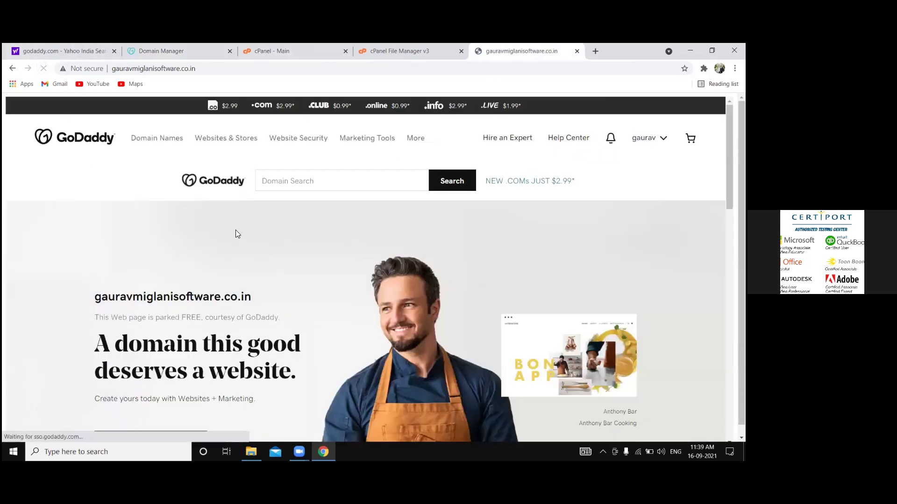
{"action": "left_click", "coordinate": [578, 52]}
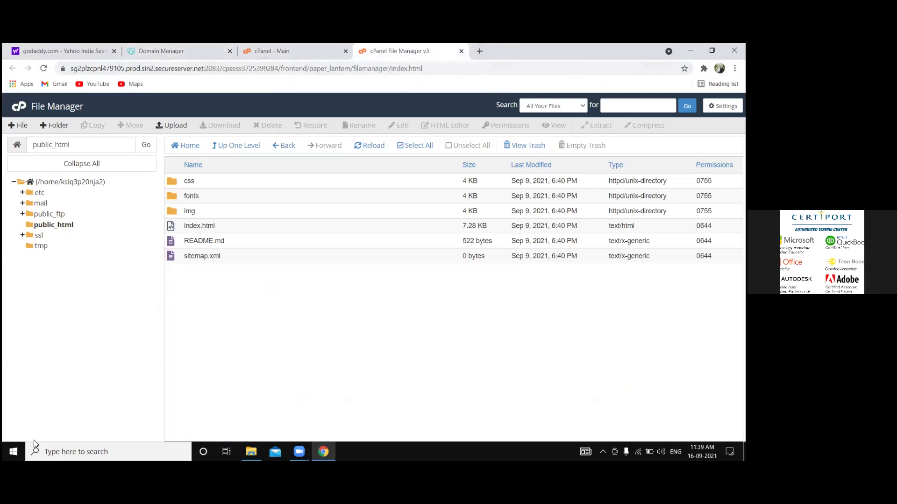
Open Command Prompt and ping the registered domain to check which IP address it resolves to.
{"action": "left_click", "coordinate": [13, 452]}
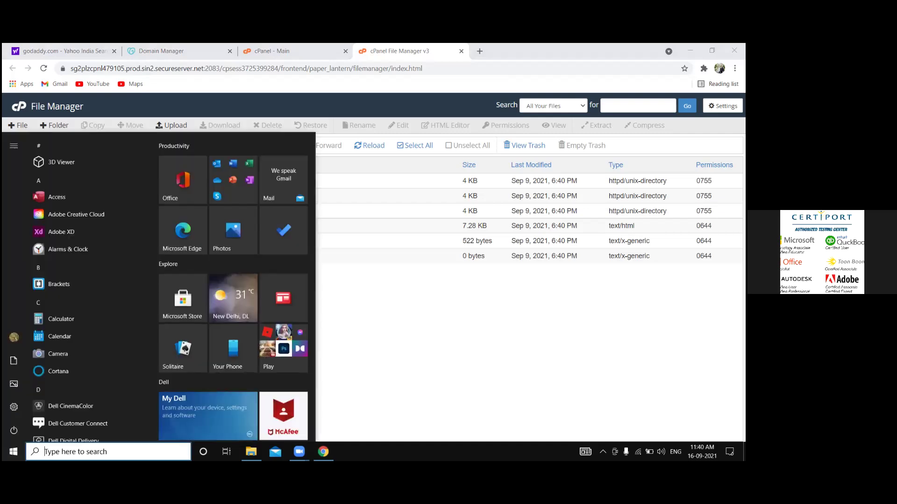
{"action": "left_click", "coordinate": [108, 452]}
{"action": "type", "text": "cmd"}
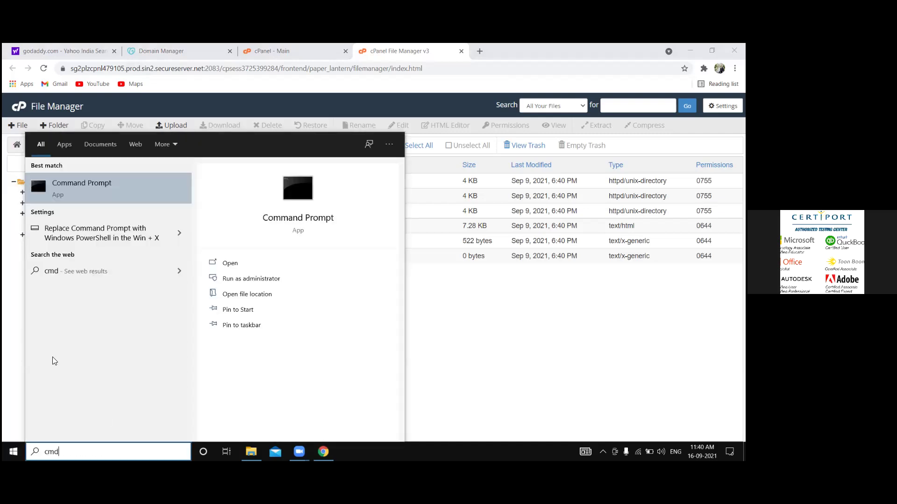
{"action": "left_click", "coordinate": [81, 185]}
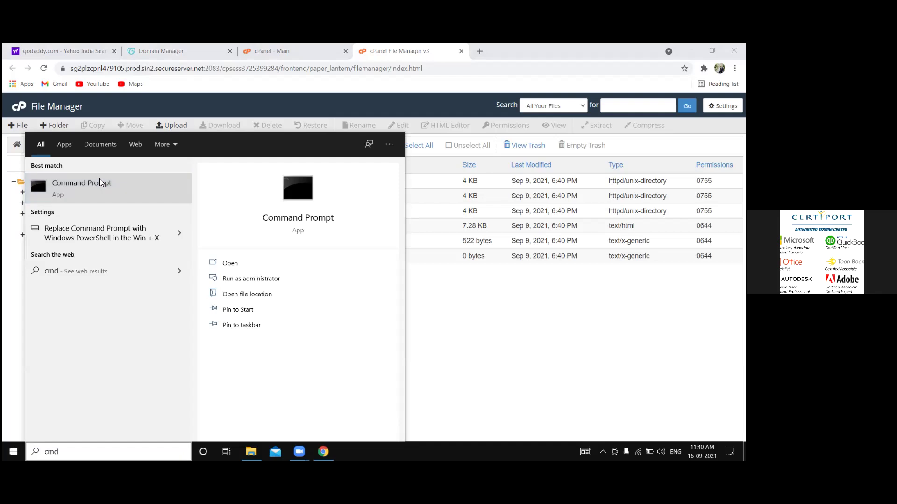
{"action": "left_click", "coordinate": [243, 223]}
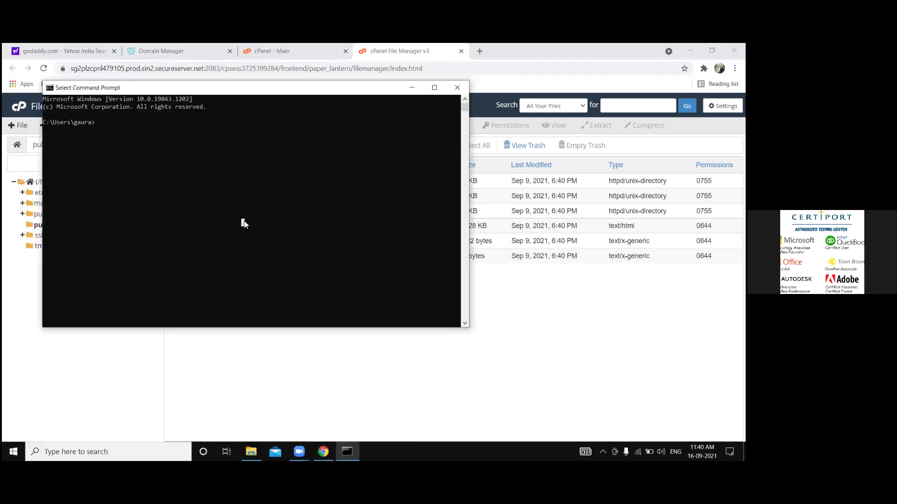
{"action": "type", "text": "ping gauravmiglanisoftware.co.n"}
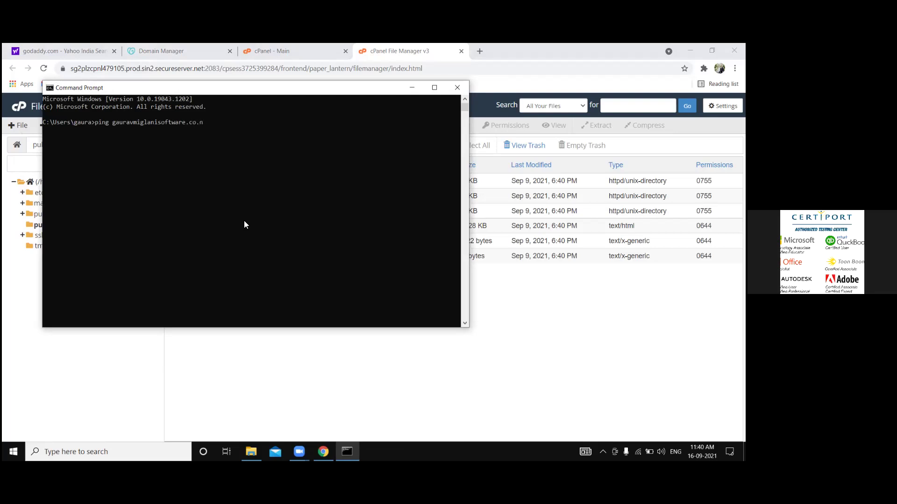
{"action": "key", "text": "BackSpace"}
{"action": "type", "text": "in"}
{"action": "key", "text": "Return"}
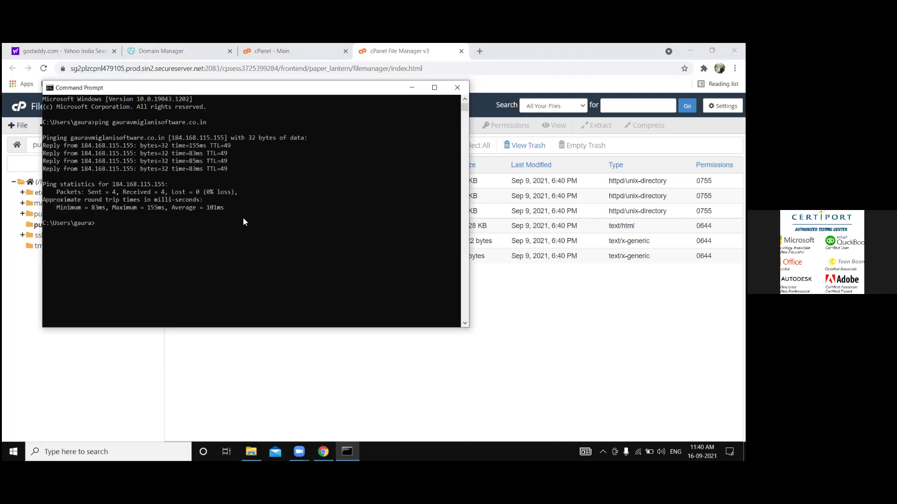
Highlight the replying IP address in the ping output and close Command Prompt.
{"action": "left_click_drag", "start_coordinate": [83, 145], "coordinate": [119, 143]}
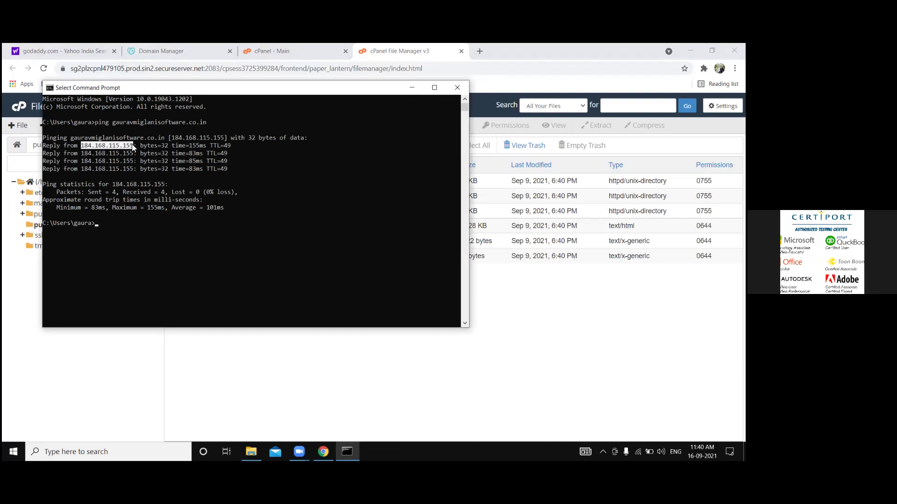
{"action": "left_click", "coordinate": [149, 265]}
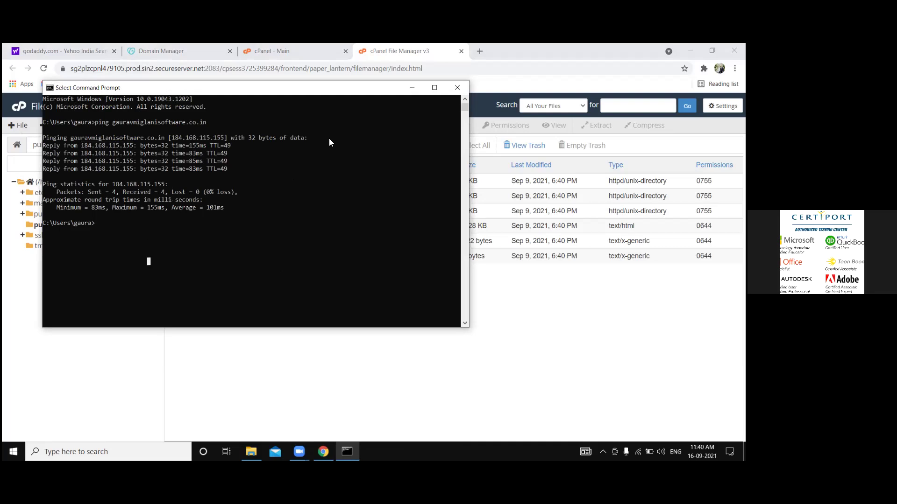
{"action": "left_click", "coordinate": [457, 87]}
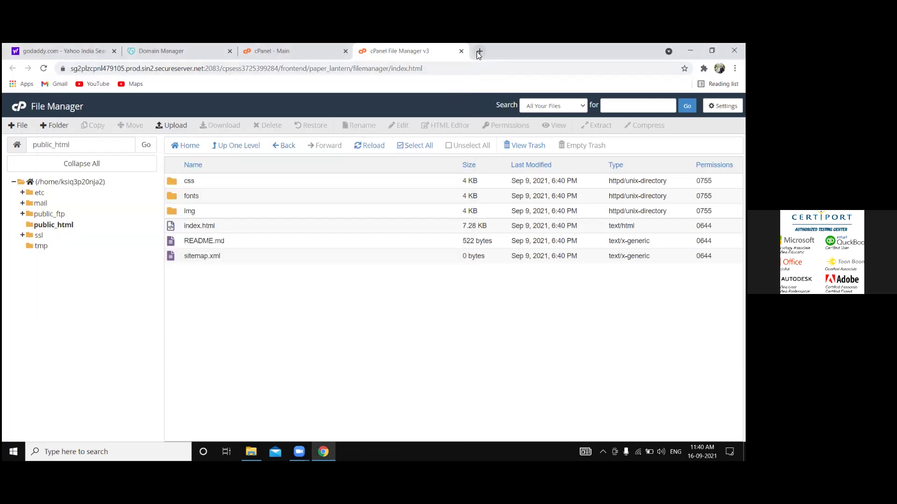
Load the registered domain in a new browser tab and look through the whole page.
{"action": "left_click", "coordinate": [478, 50]}
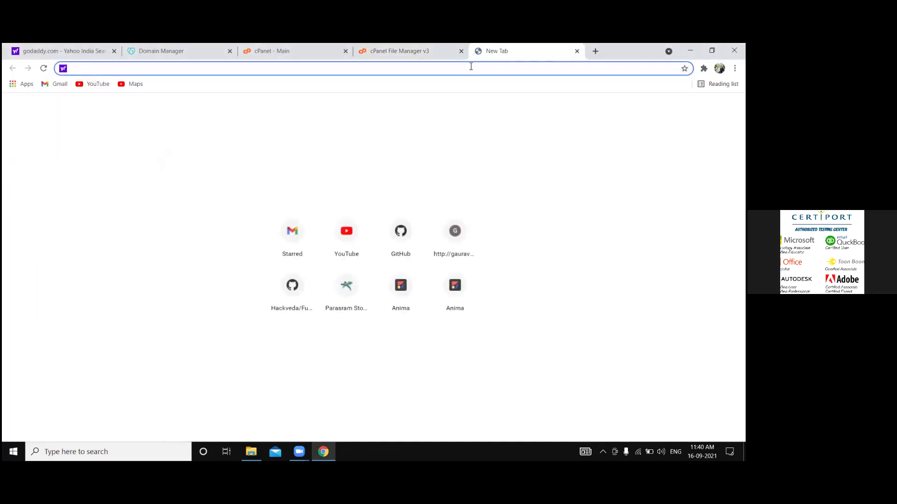
{"action": "type", "text": "gauravmiglanisoftware.co.in"}
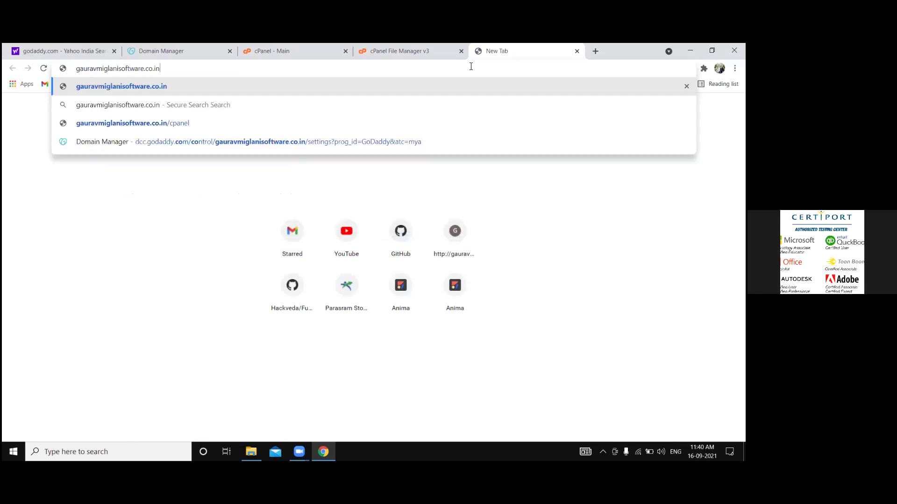
{"action": "key", "text": "Return"}
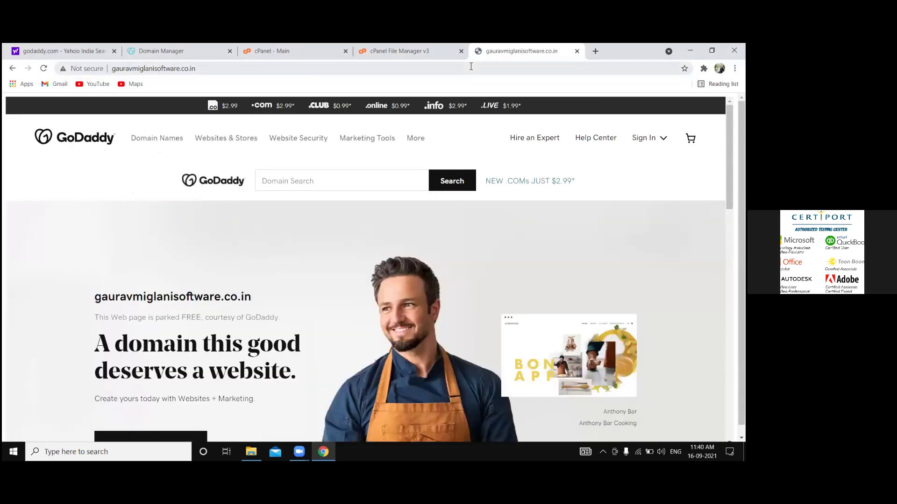
{"action": "scroll", "coordinate": [341, 293], "scroll_direction": "down", "scroll_amount": 10}
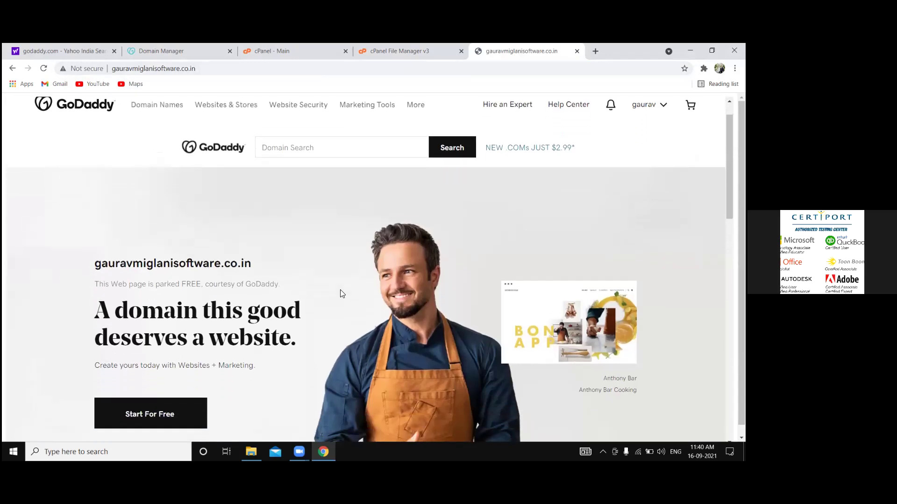
{"action": "scroll", "coordinate": [341, 293], "scroll_direction": "down", "scroll_amount": 5}
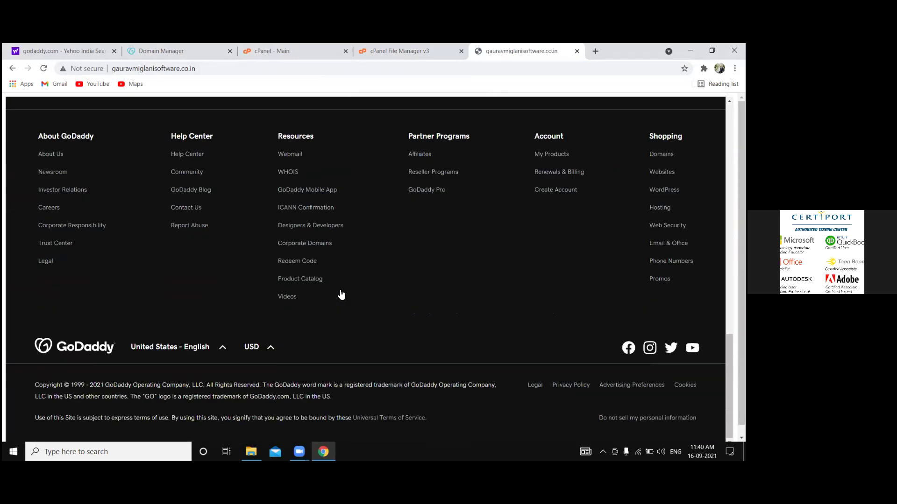
{"action": "scroll", "coordinate": [342, 294], "scroll_direction": "up", "scroll_amount": 15}
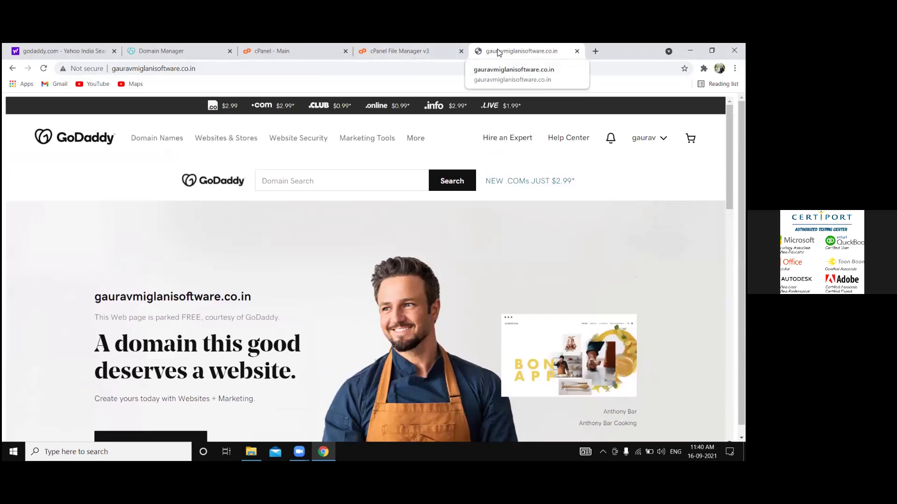
Close the live site page and the cPanel main page, keeping File Manager open.
{"action": "left_click", "coordinate": [577, 52]}
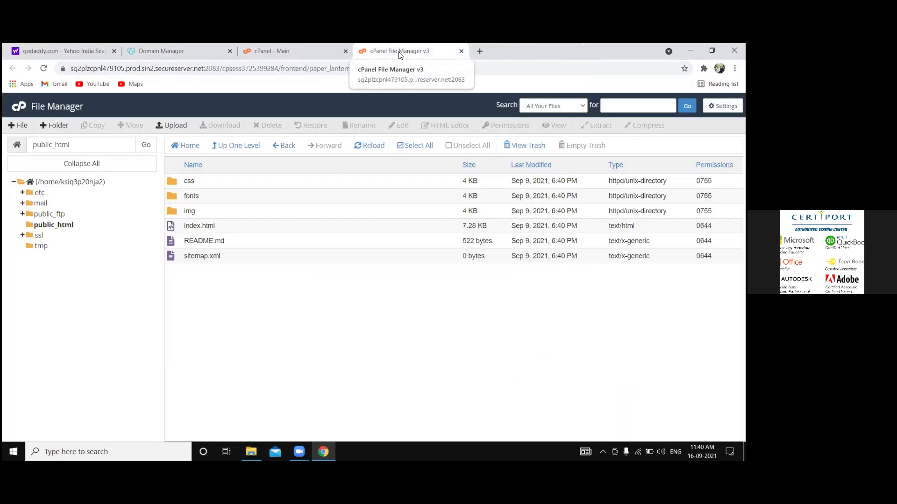
{"action": "left_click", "coordinate": [346, 52]}
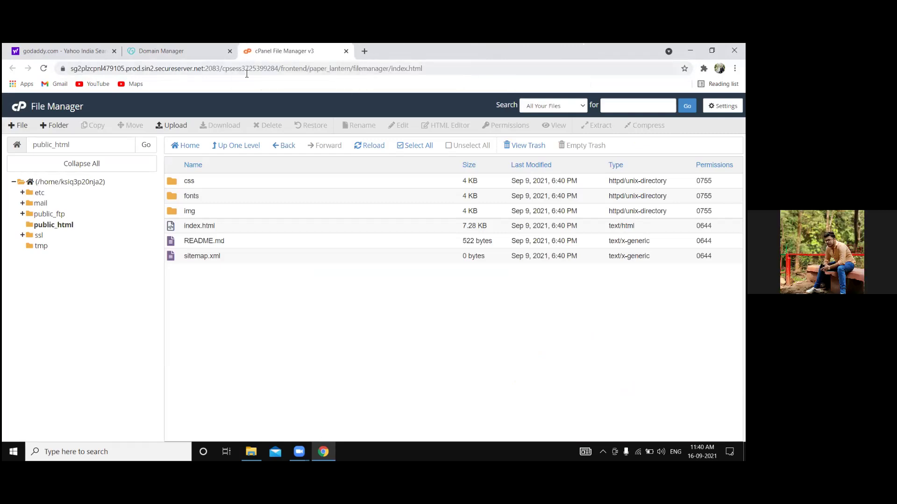
Close File Manager and load godaddy.com in place of the domain's DNS records page.
{"action": "left_click", "coordinate": [346, 51]}
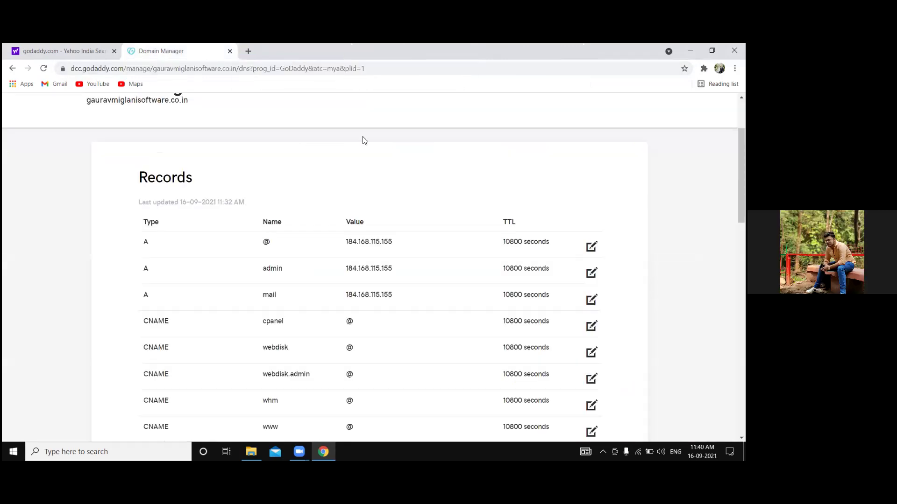
{"action": "left_click", "coordinate": [228, 69]}
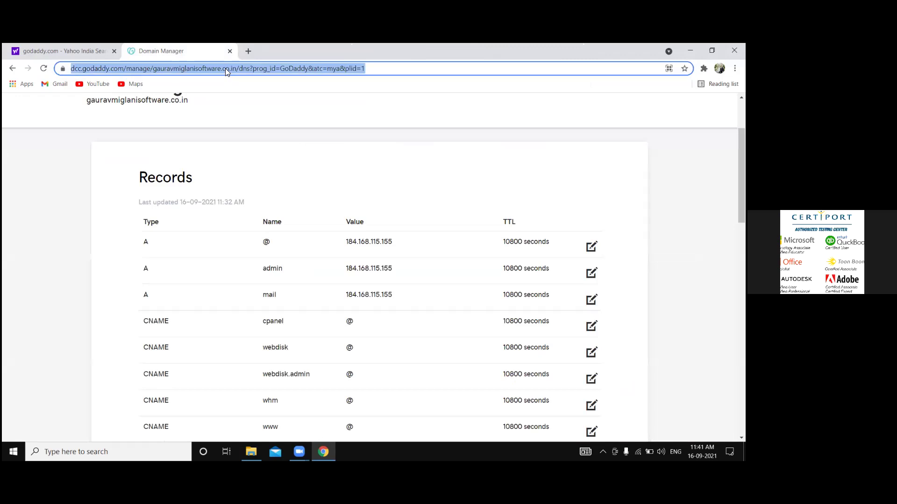
{"action": "type", "text": "godad"}
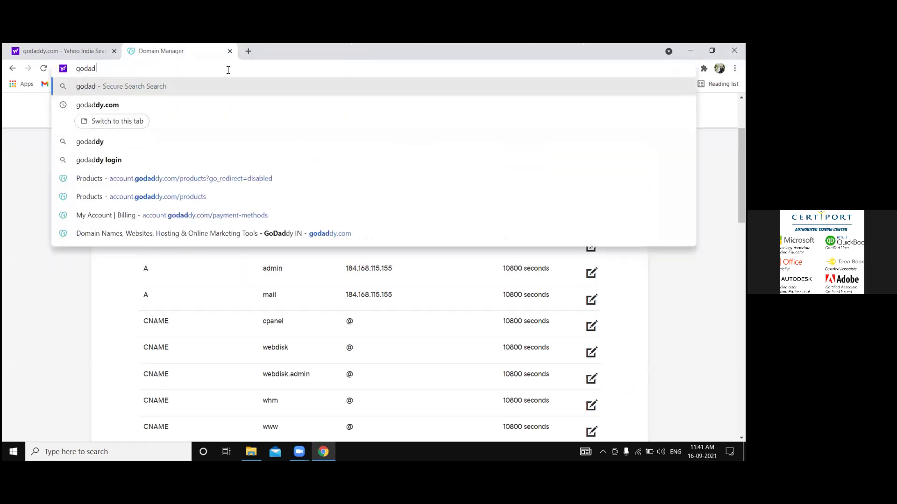
{"action": "type", "text": "dy.com"}
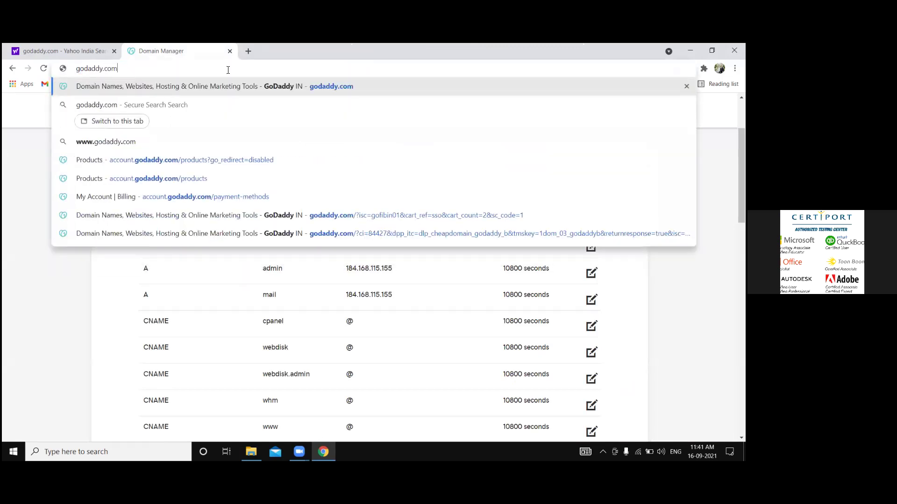
{"action": "key", "text": "Return"}
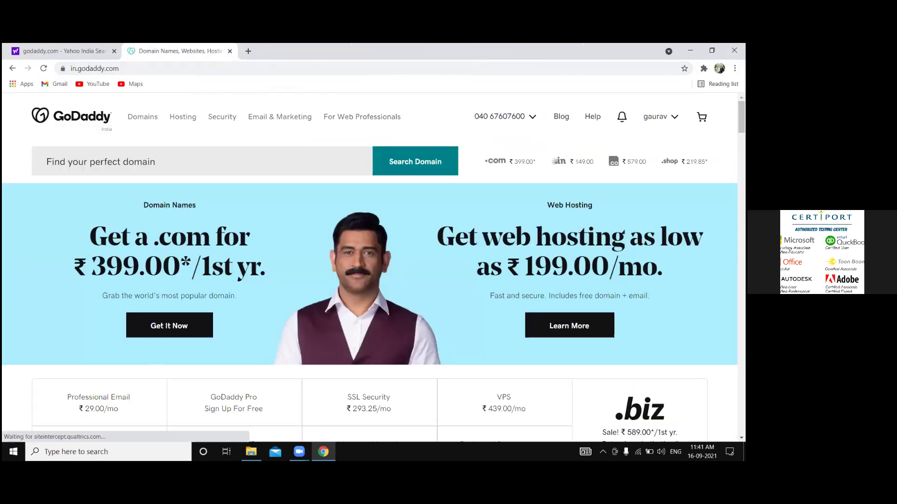
Try to open the management page of the Starter Linux Hosting with cPanel plan from the account's product list.
{"action": "left_click", "coordinate": [656, 116]}
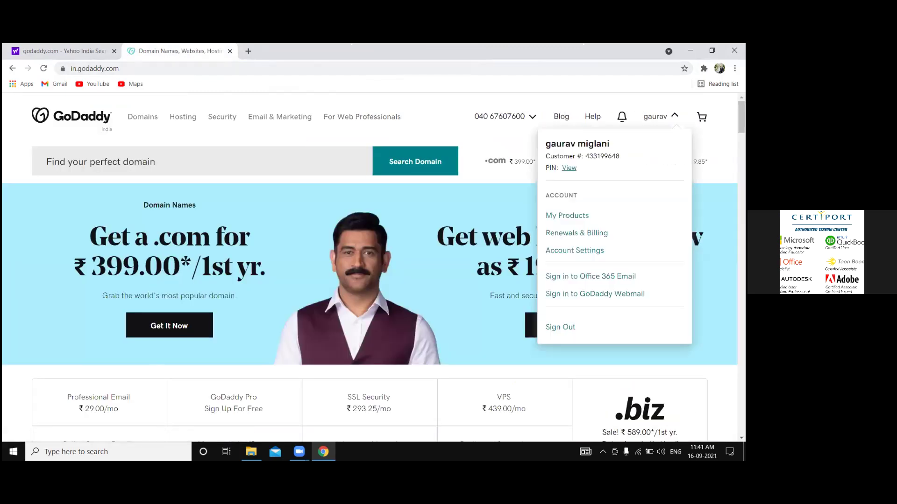
{"action": "left_click", "coordinate": [556, 216]}
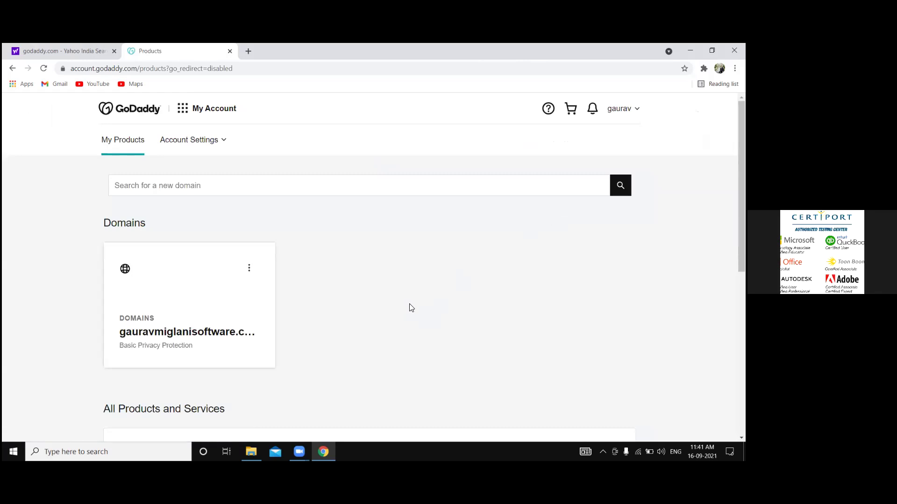
{"action": "scroll", "coordinate": [412, 308], "scroll_direction": "down", "scroll_amount": 5}
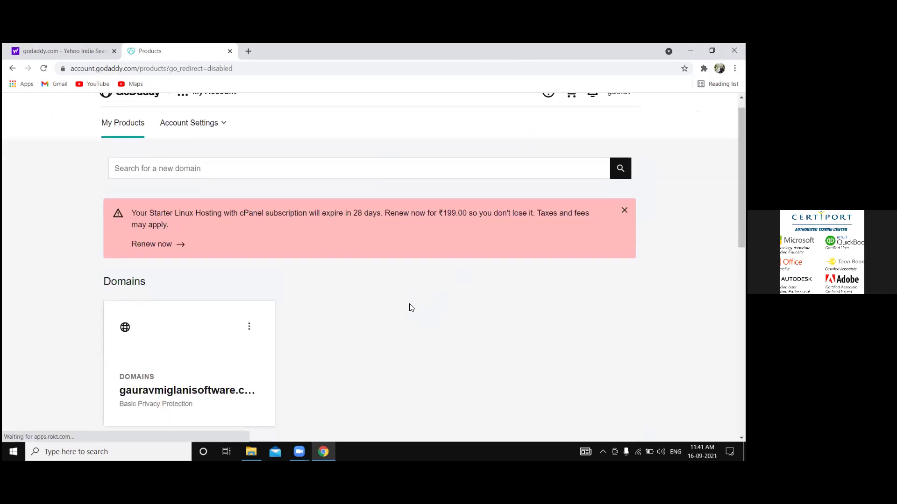
{"action": "scroll", "coordinate": [411, 307], "scroll_direction": "down", "scroll_amount": 4}
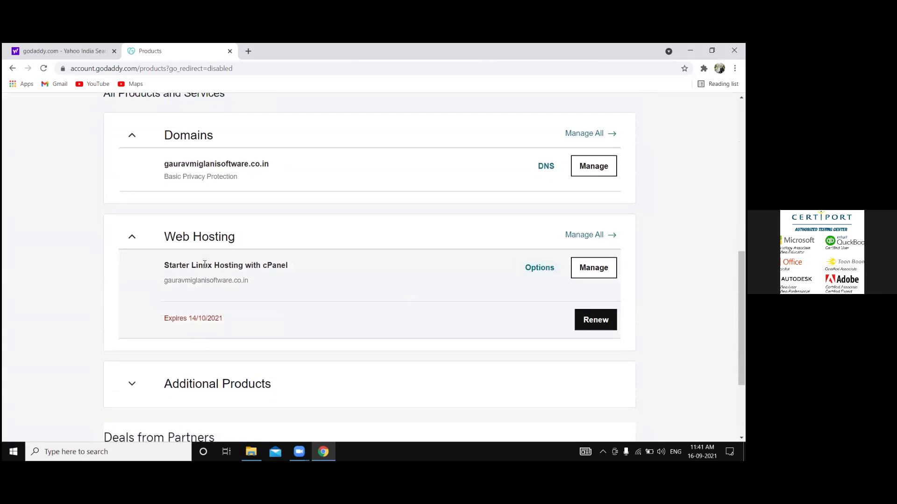
{"action": "left_click", "coordinate": [592, 270]}
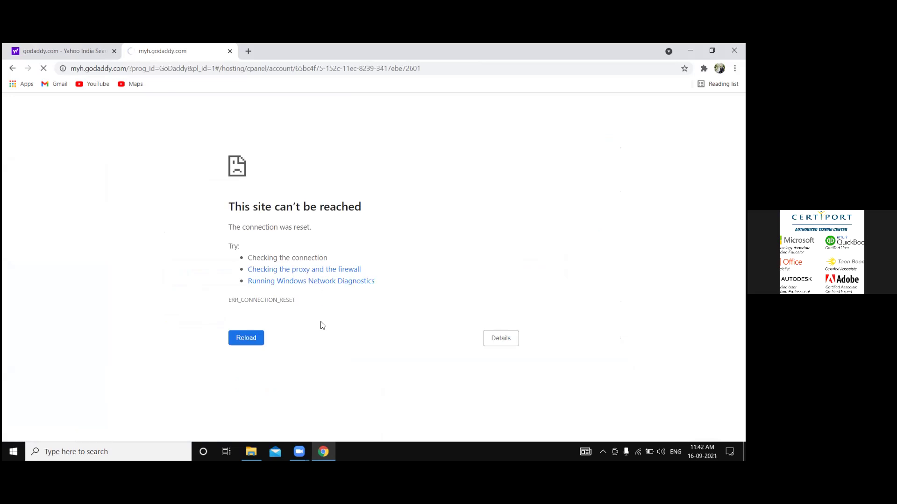
Load godaddy.com again in the same browser tab and open the account's My Products page.
{"action": "left_click", "coordinate": [256, 70]}
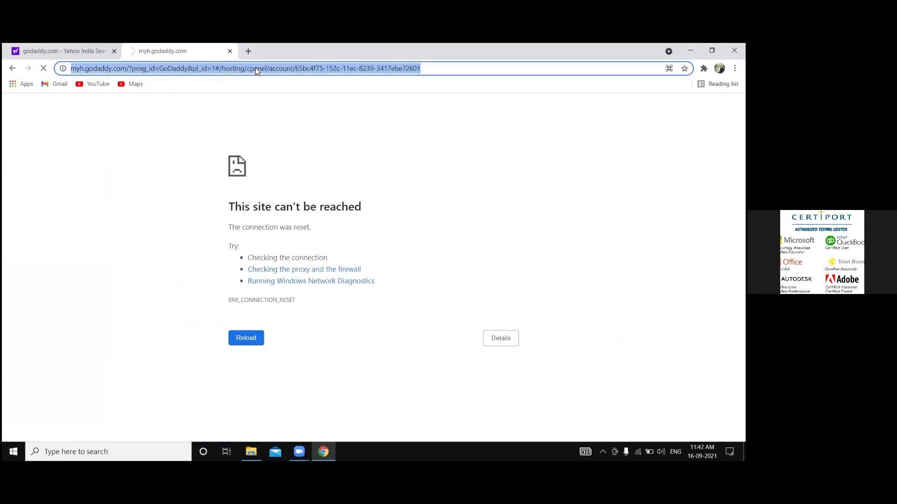
{"action": "type", "text": "godaddy.com"}
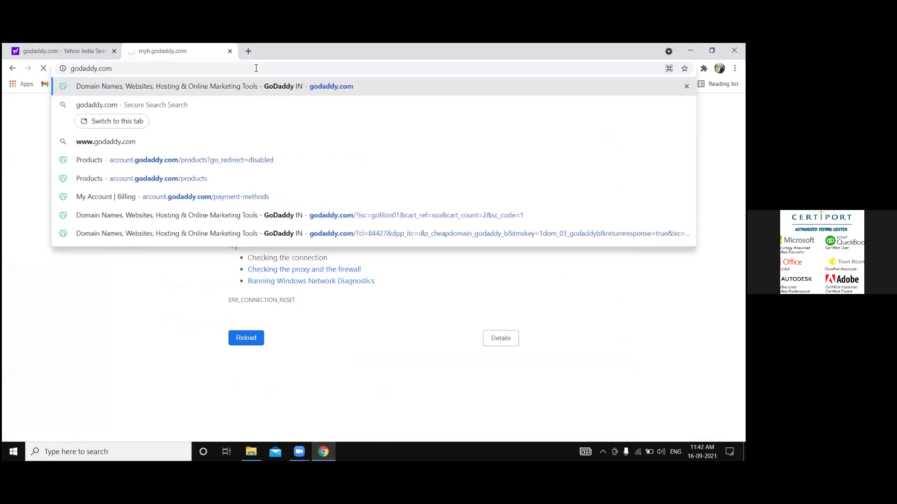
{"action": "key", "text": "Return"}
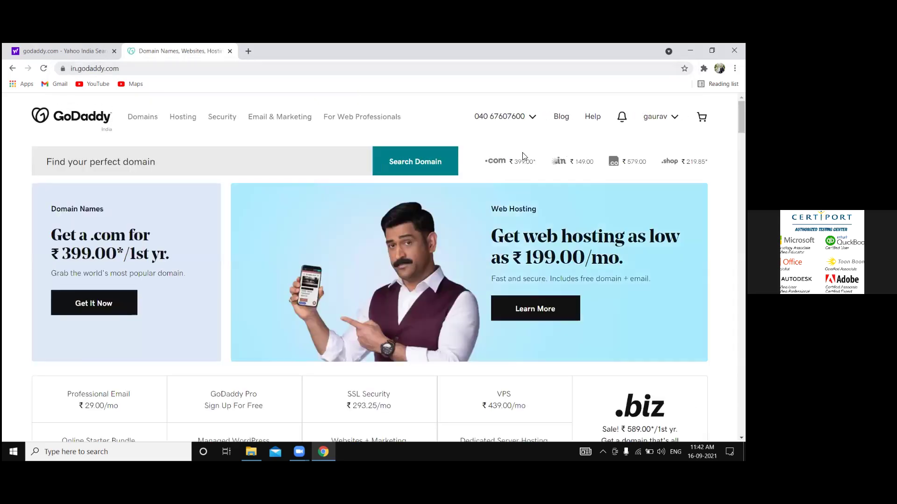
{"action": "left_click", "coordinate": [660, 116]}
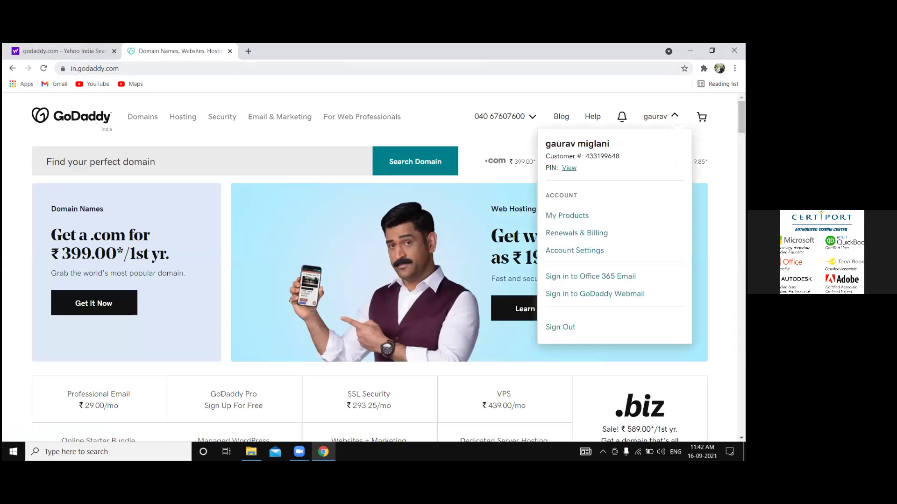
{"action": "left_click", "coordinate": [570, 219]}
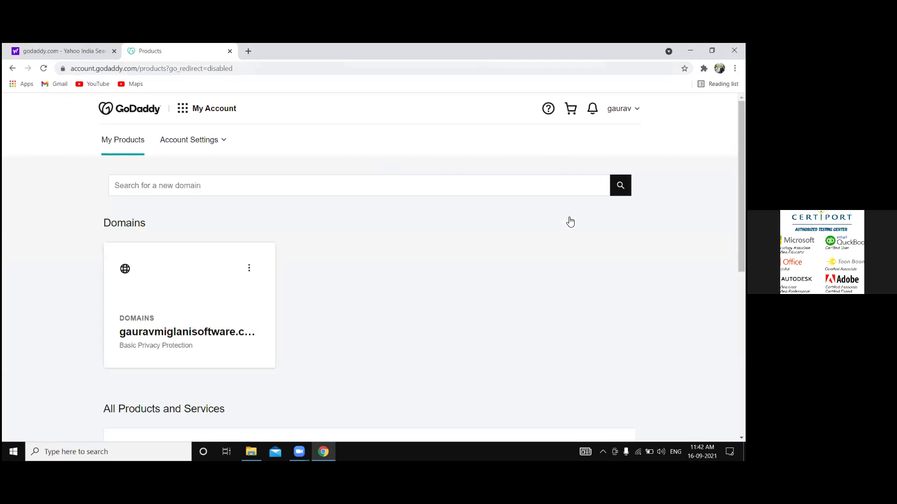
Try again to open the Starter Linux Hosting with cPanel management page, including a page refresh.
{"action": "scroll", "coordinate": [392, 324], "scroll_direction": "down", "scroll_amount": 2}
{"action": "scroll", "coordinate": [393, 326], "scroll_direction": "down", "scroll_amount": 4}
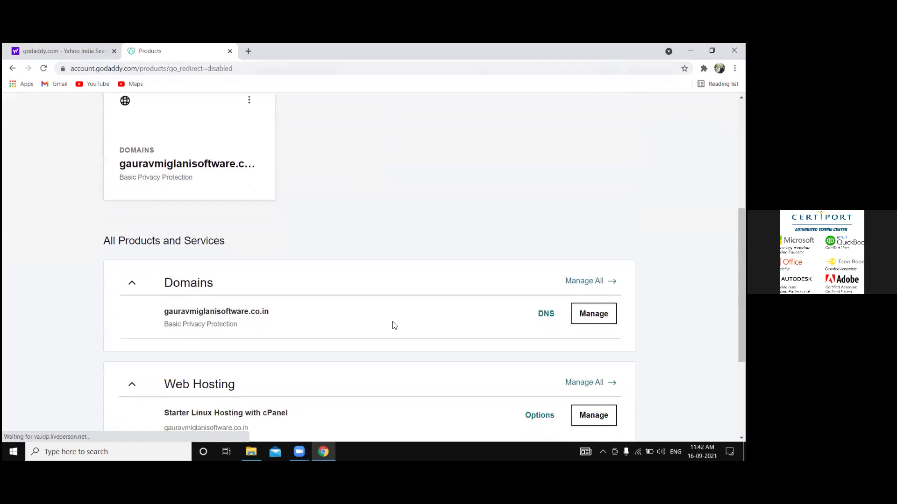
{"action": "scroll", "coordinate": [392, 326], "scroll_direction": "down", "scroll_amount": 1}
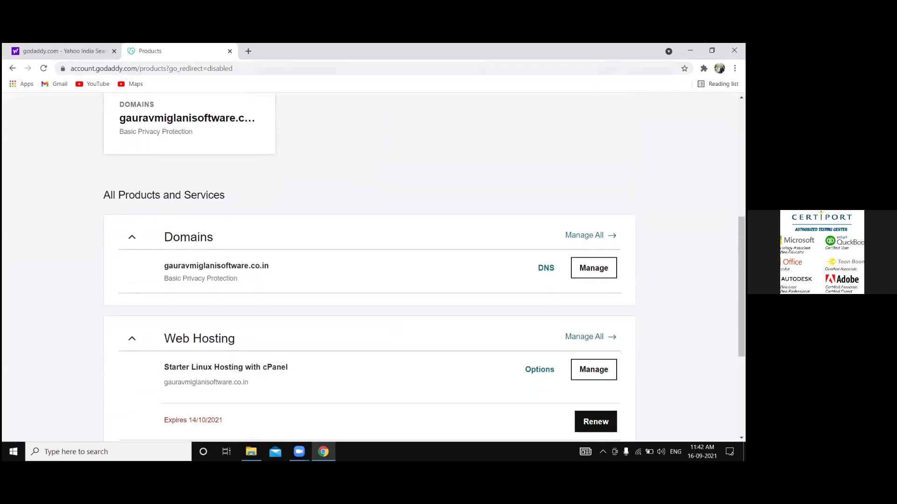
{"action": "left_click", "coordinate": [594, 371]}
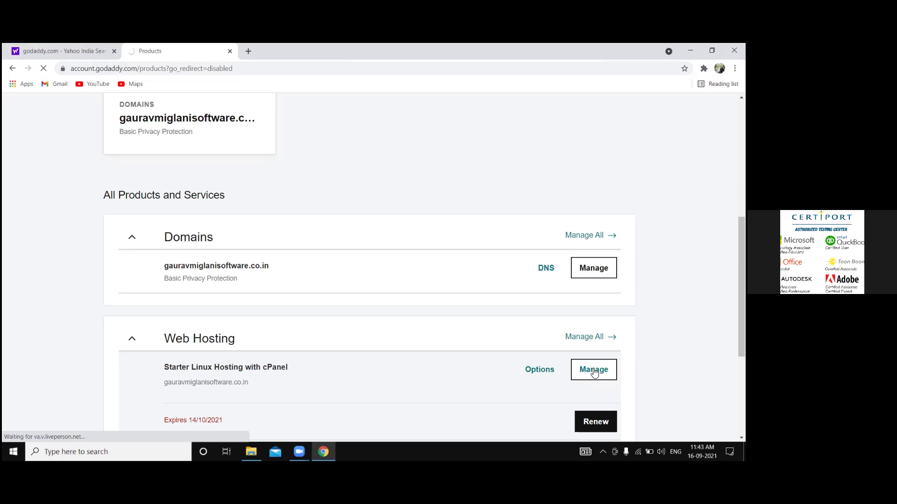
{"action": "left_click", "coordinate": [593, 371]}
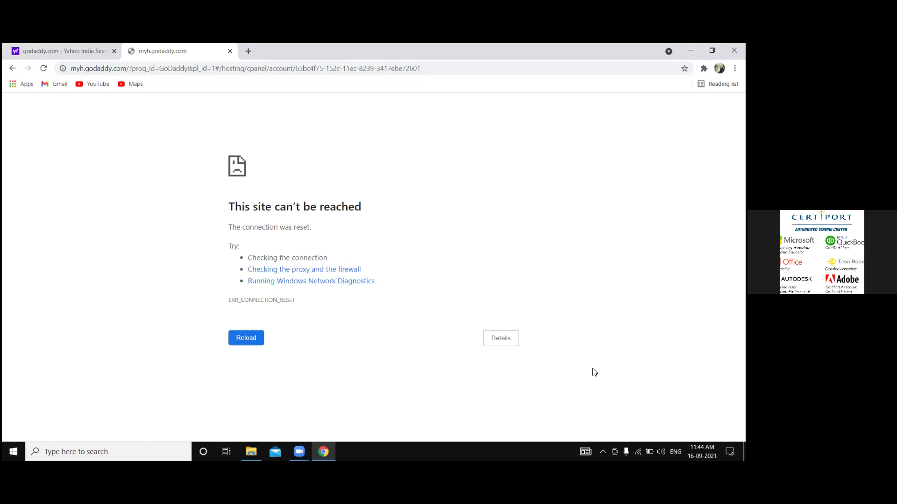
{"action": "key", "text": "F5"}
Close the unreachable hosting tab with the whole browser, and dismiss the Cortana window.
{"action": "left_click", "coordinate": [230, 51]}
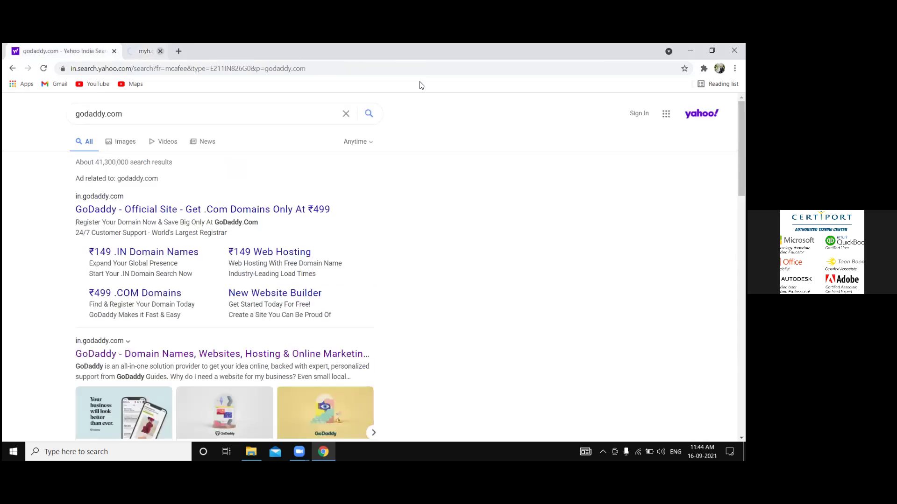
{"action": "left_click", "coordinate": [734, 51]}
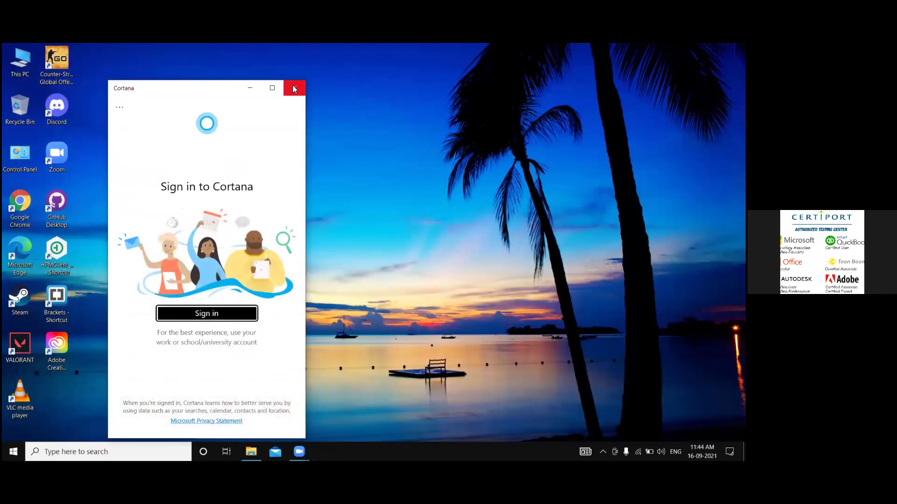
{"action": "left_click", "coordinate": [295, 89]}
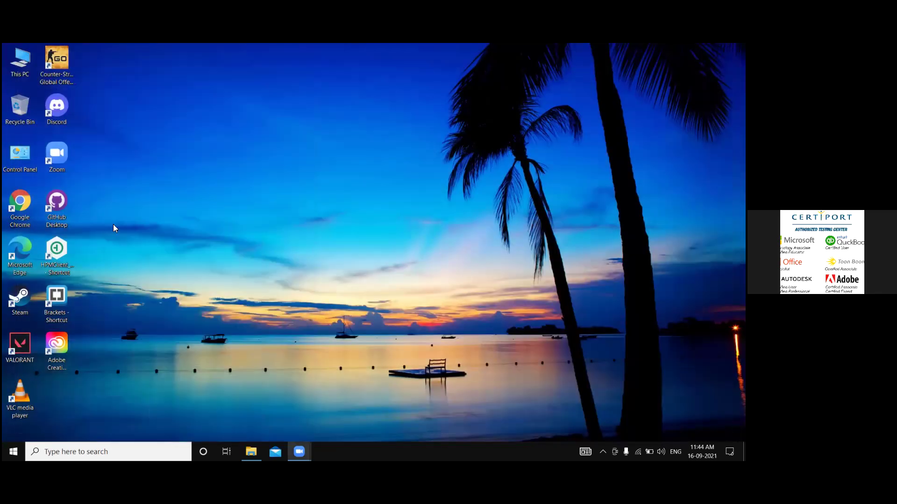
Relaunch Google Chrome from the desktop and load godaddy.com.
{"action": "double_click", "coordinate": [25, 200]}
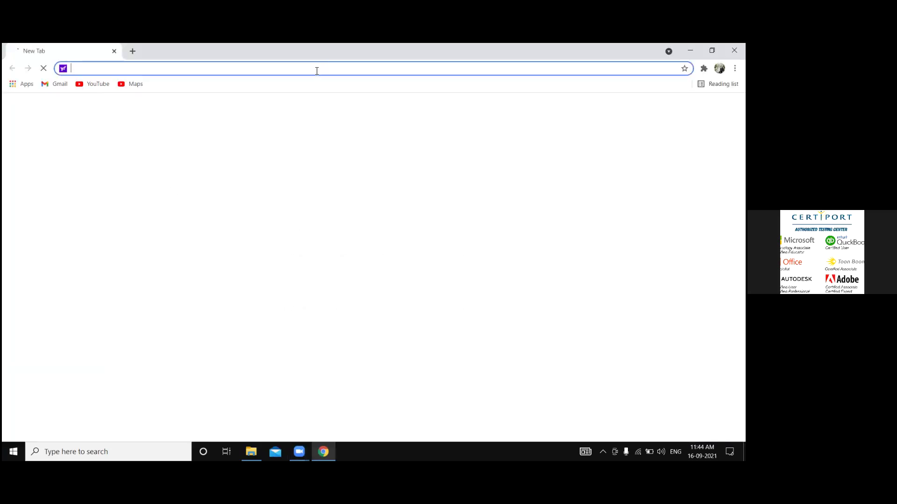
{"action": "type", "text": "godaddy.com"}
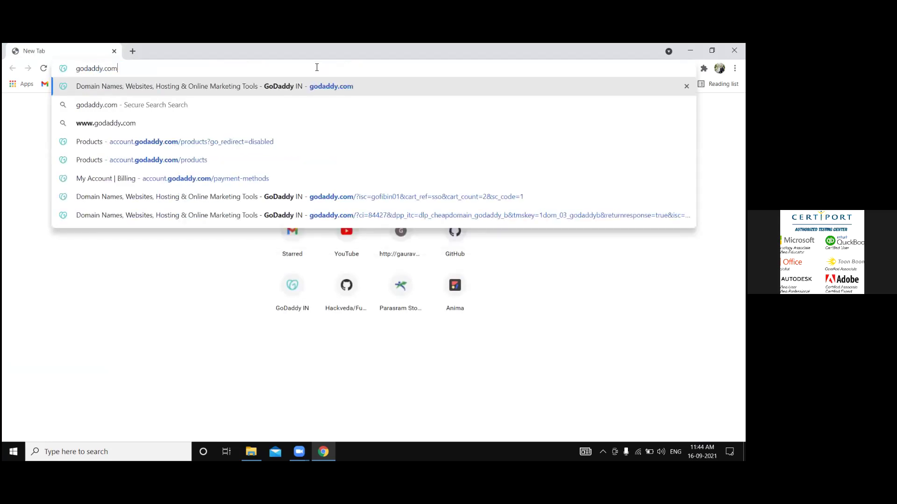
{"action": "key", "text": "Return"}
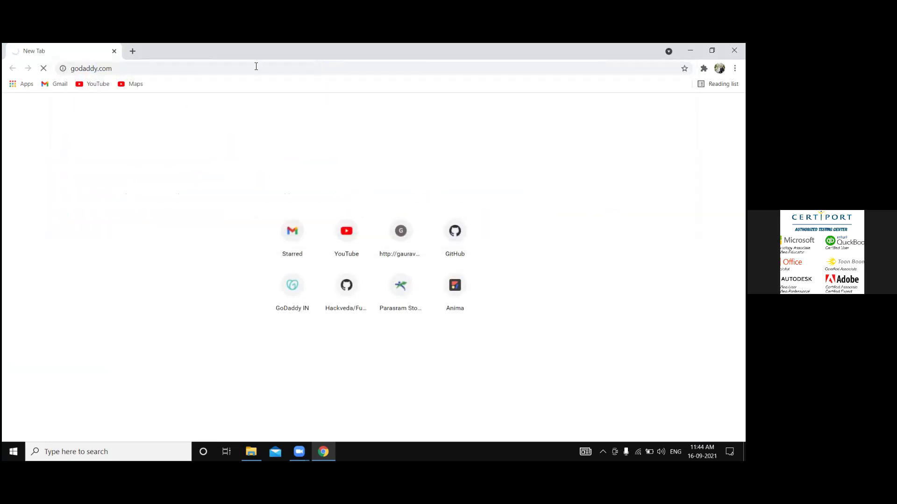
Load the registered domain in a new browser tab to check the live site.
{"action": "left_click", "coordinate": [132, 51]}
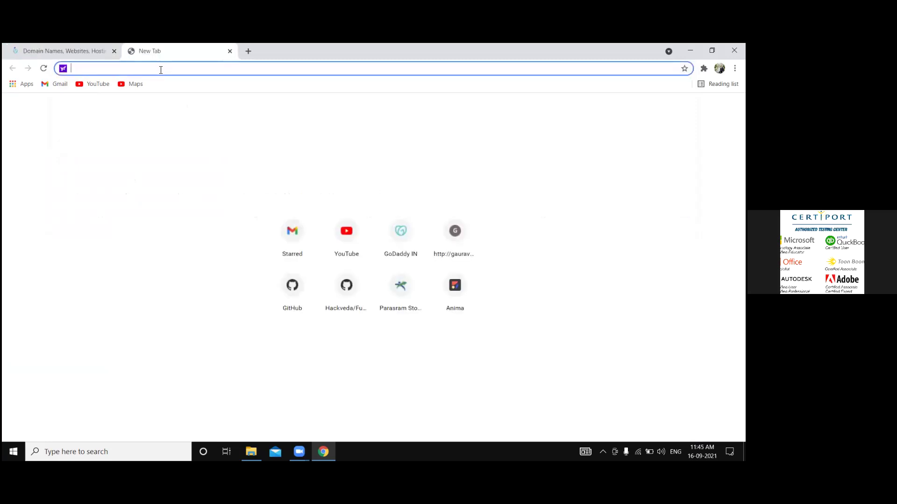
{"action": "type", "text": "gaurav"}
{"action": "key", "text": "Right"}
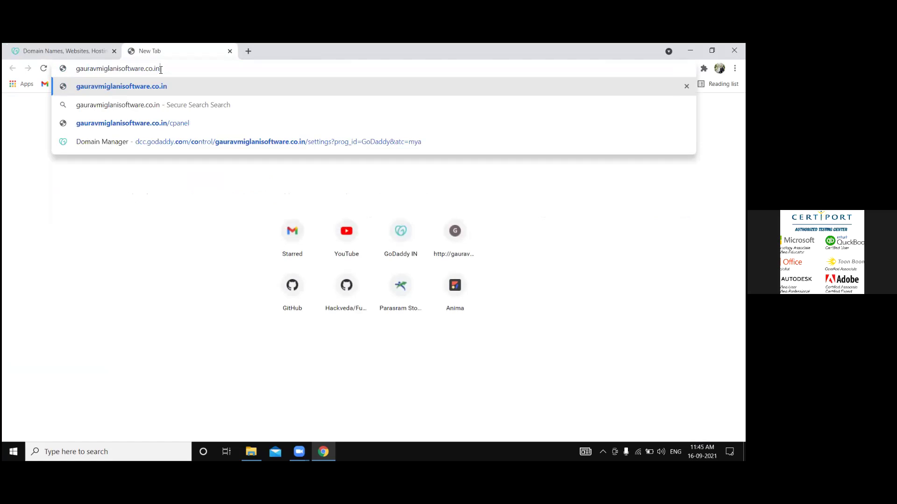
{"action": "key", "text": "Return"}
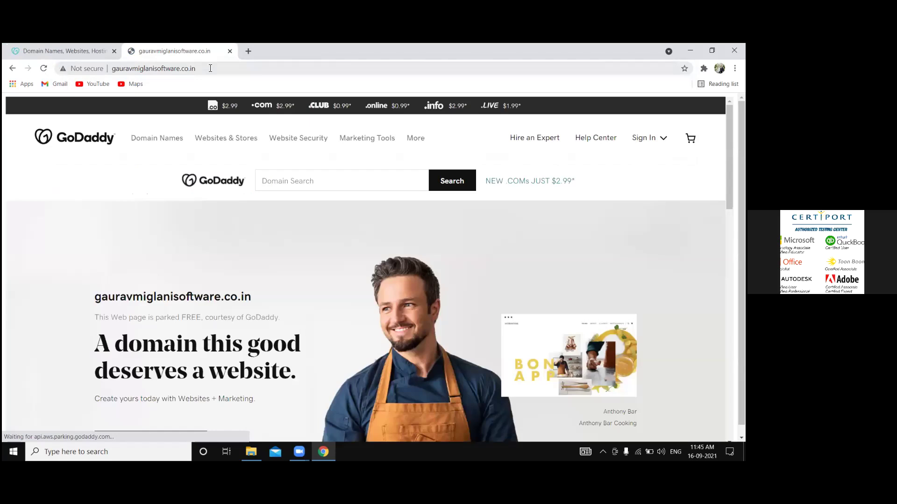
Append port :2083 to the registered domain's address and load its cPanel login page.
{"action": "left_click", "coordinate": [210, 69]}
{"action": "left_click", "coordinate": [211, 68]}
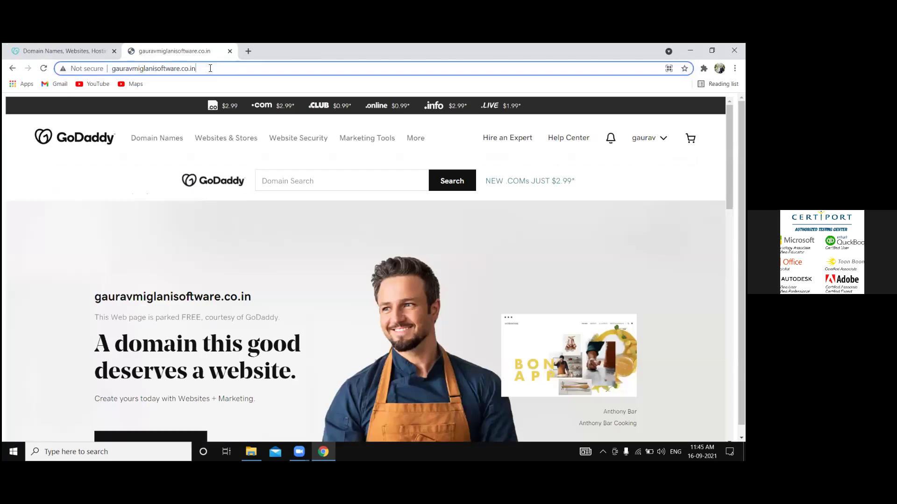
{"action": "type", "text": ":2083"}
{"action": "key", "text": "Return"}
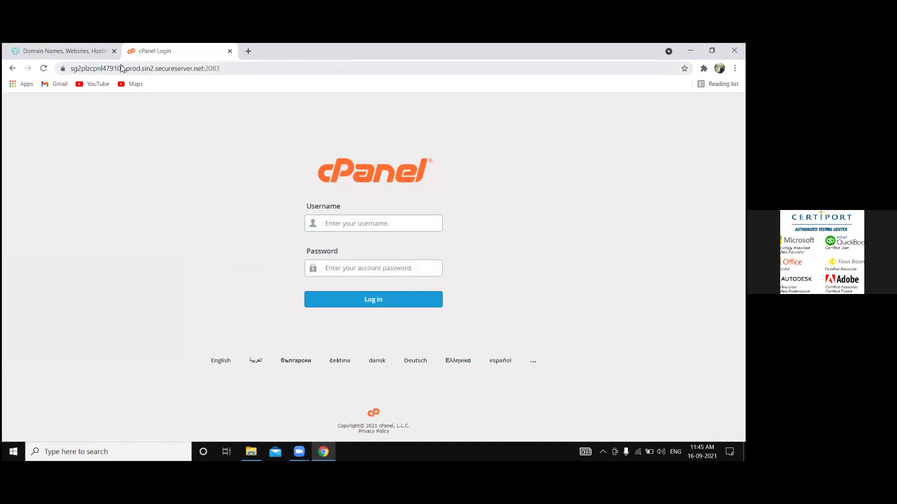
Return to the GoDaddy home page, open My Products and request management of the Starter Linux Hosting with cPanel plan.
{"action": "left_click", "coordinate": [80, 51]}
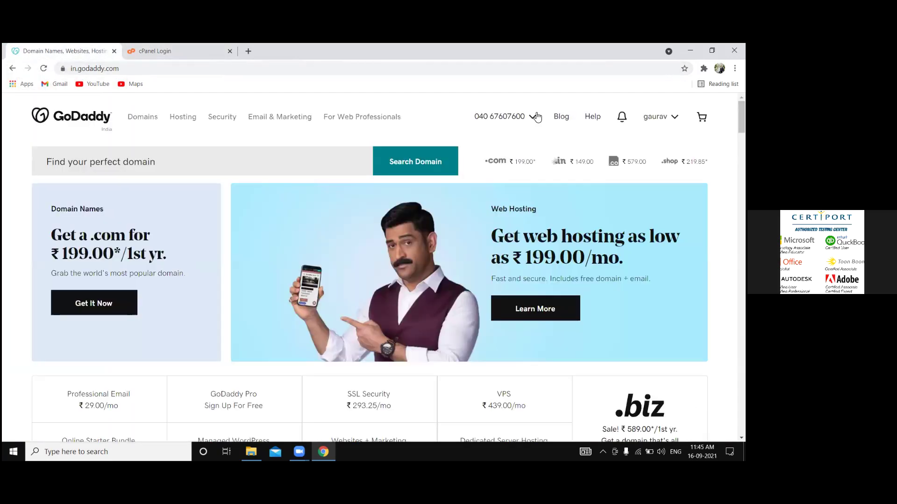
{"action": "left_click", "coordinate": [659, 116]}
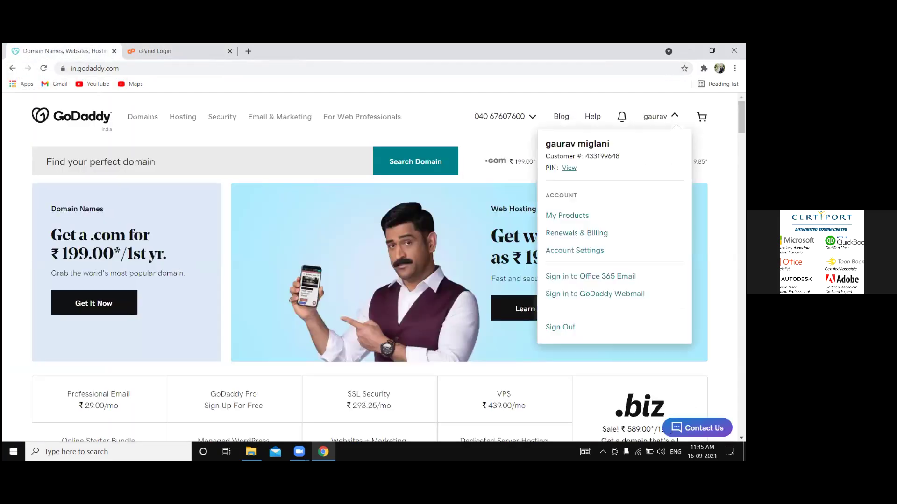
{"action": "left_click", "coordinate": [568, 216]}
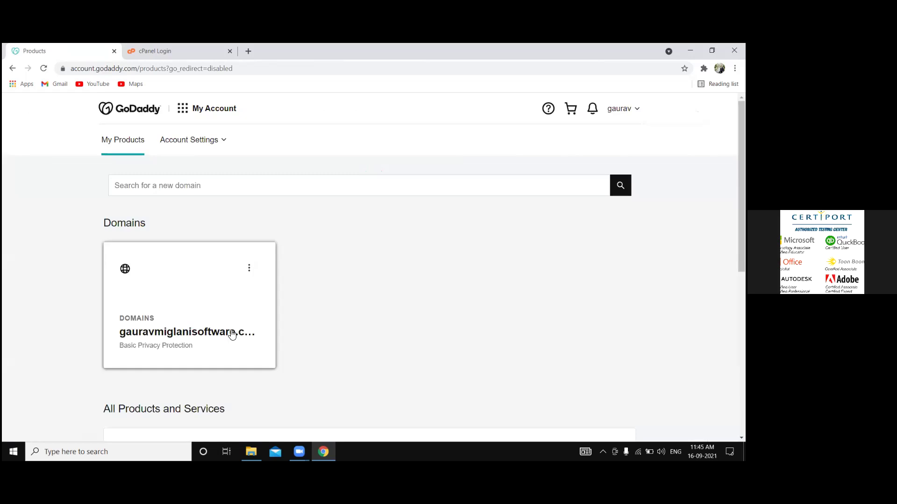
{"action": "scroll", "coordinate": [232, 334], "scroll_direction": "down", "scroll_amount": 7}
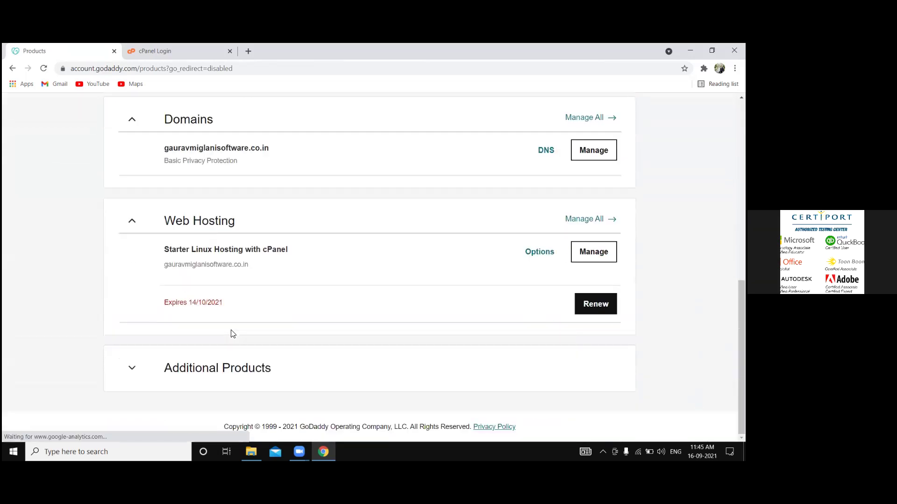
{"action": "left_click", "coordinate": [604, 256]}
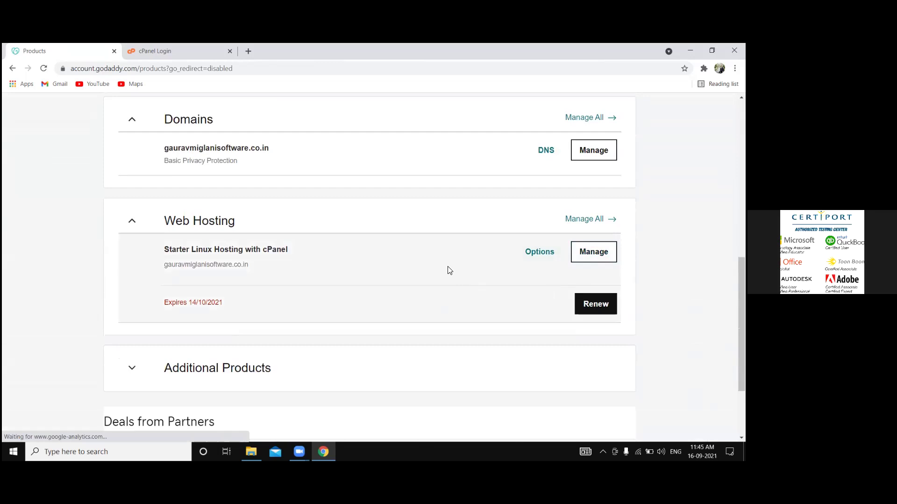
Request management of the Linux hosting plan, and load the registered domain with port :2082 in the cPanel login tab.
{"action": "left_click", "coordinate": [594, 257]}
{"action": "left_click", "coordinate": [174, 50]}
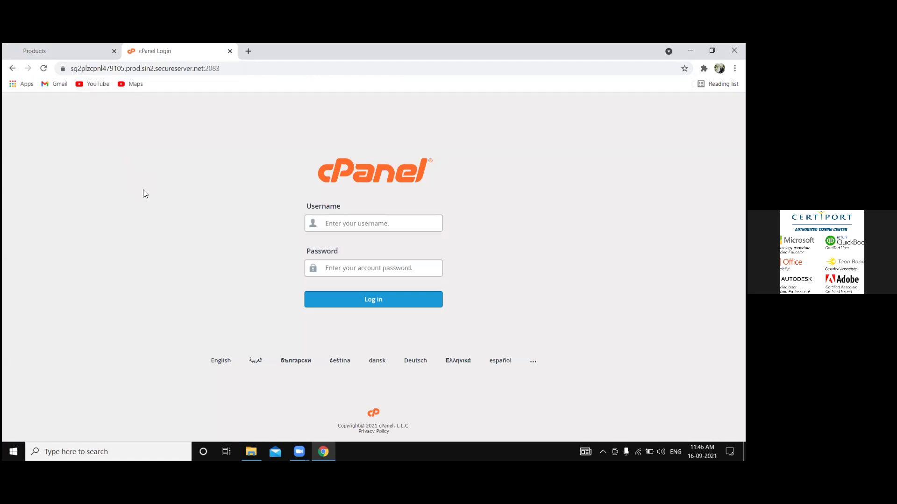
{"action": "left_click", "coordinate": [229, 68]}
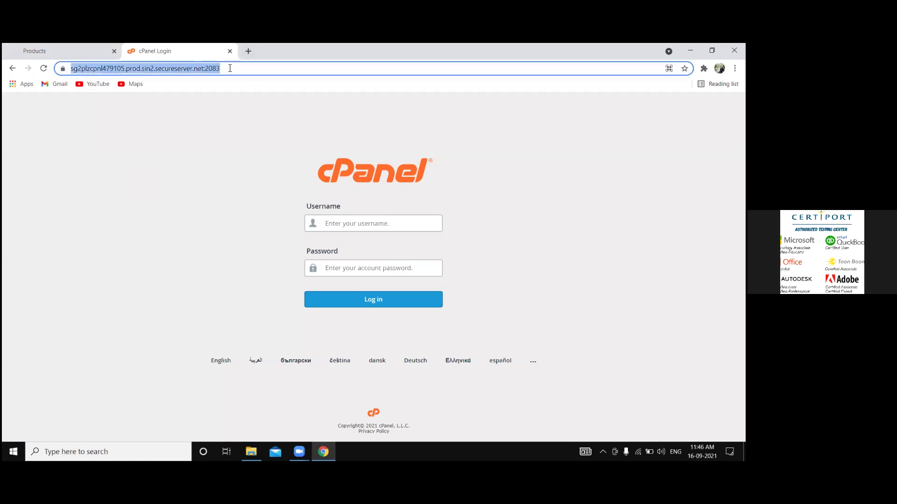
{"action": "type", "text": "gauravmiglanisoftware.co.in"}
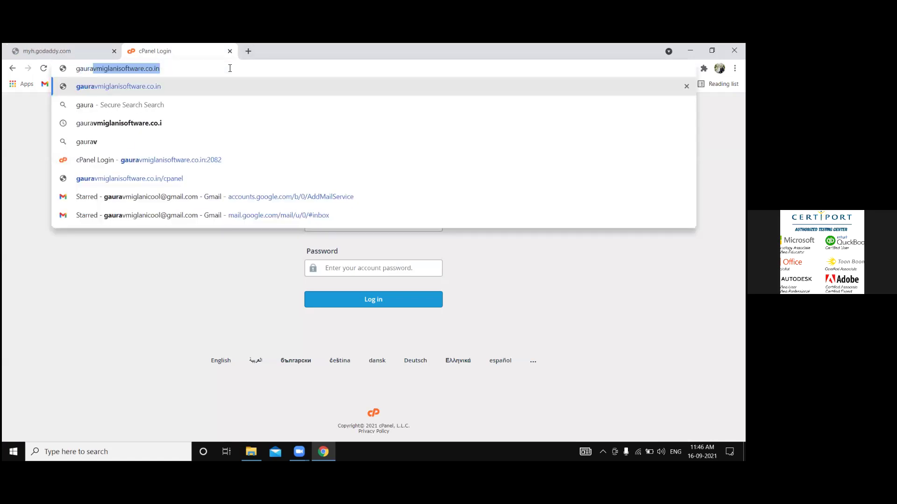
{"action": "type", "text": ":2082"}
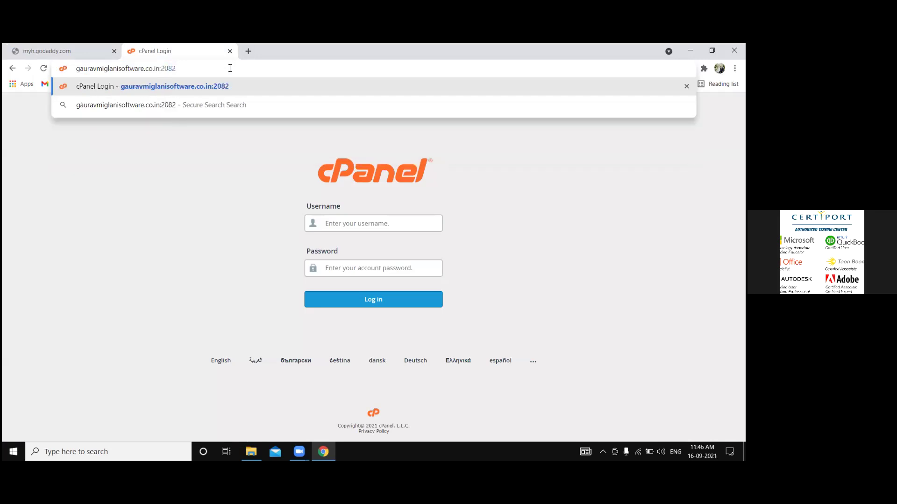
{"action": "key", "text": "Return"}
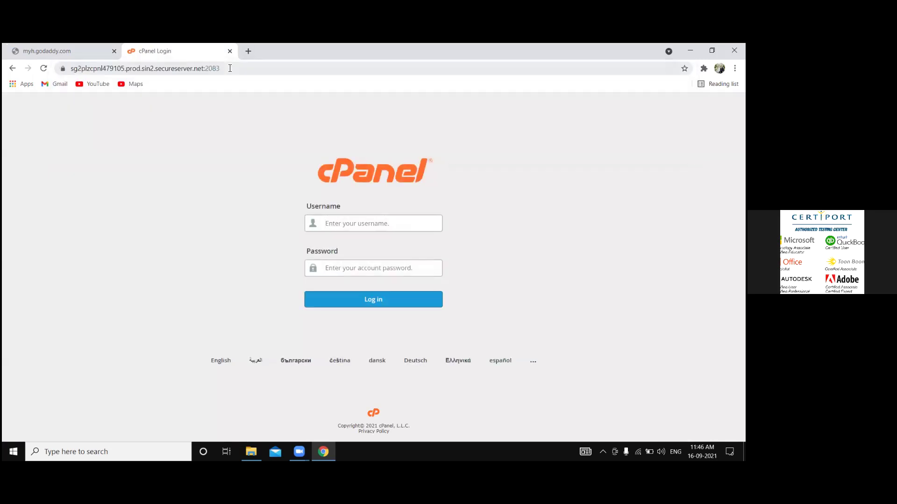
Return to the GoDaddy hosting management page and try to load it again from the same address.
{"action": "left_click", "coordinate": [74, 47]}
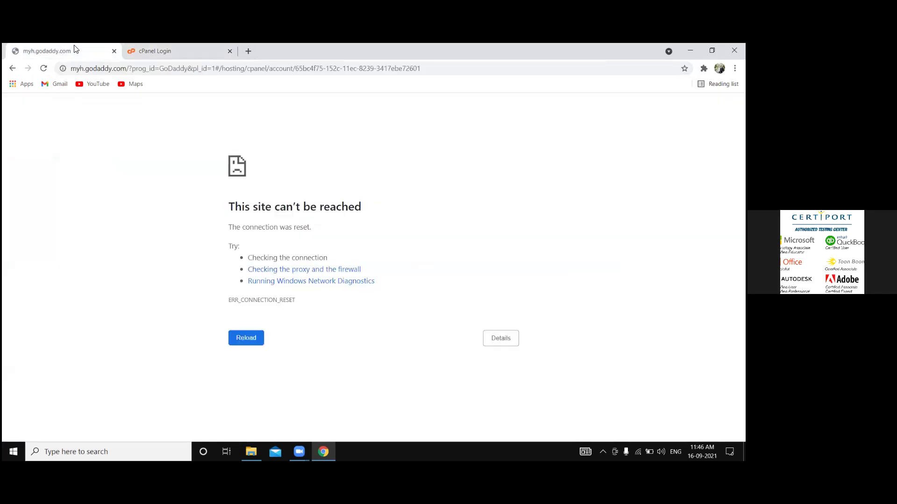
{"action": "left_click", "coordinate": [43, 68]}
{"action": "left_click", "coordinate": [452, 66]}
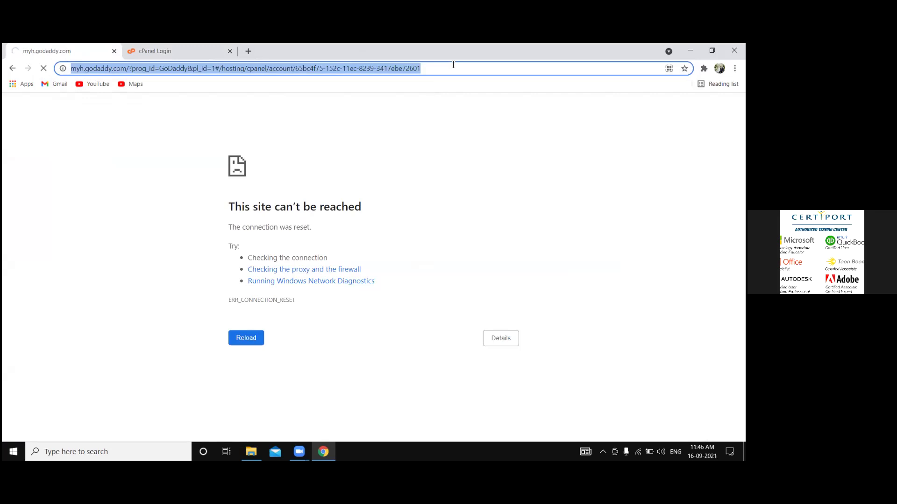
{"action": "left_click", "coordinate": [454, 64]}
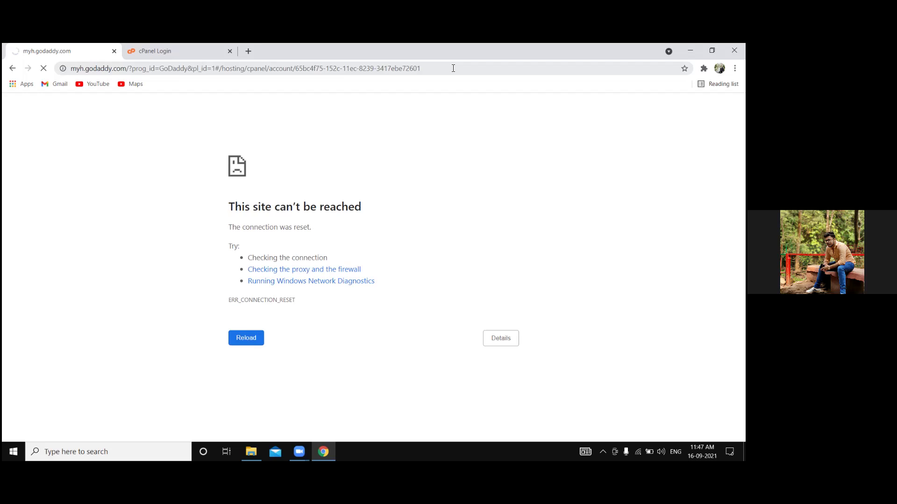
{"action": "left_click", "coordinate": [453, 68]}
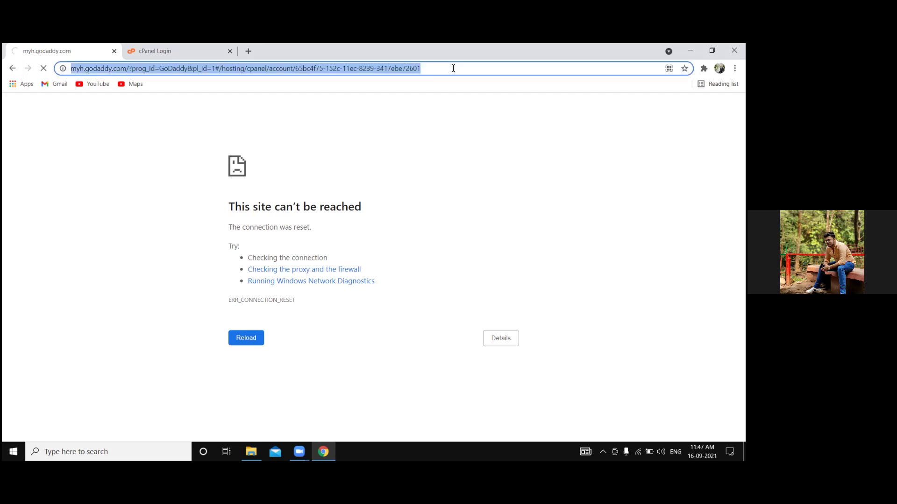
{"action": "key", "text": "Return"}
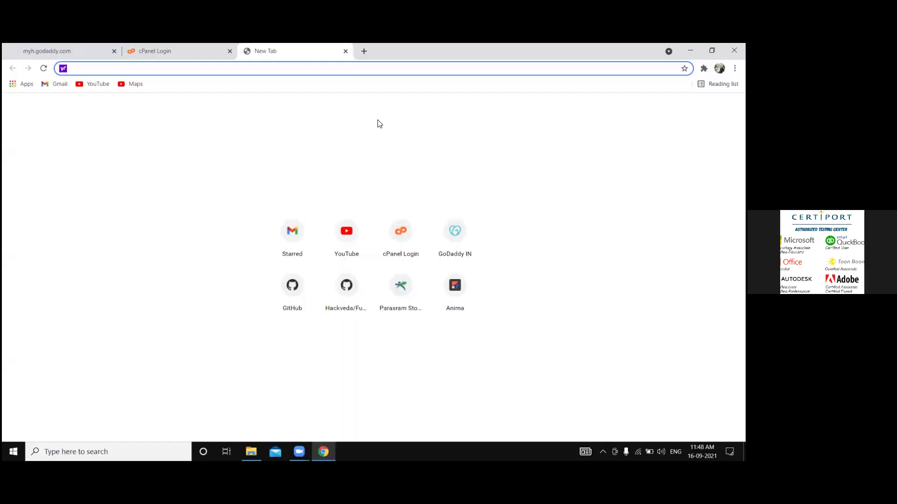
Load the registered domain in a new browser tab and refresh it to show the live site.
{"action": "type", "text": "gaurav"}
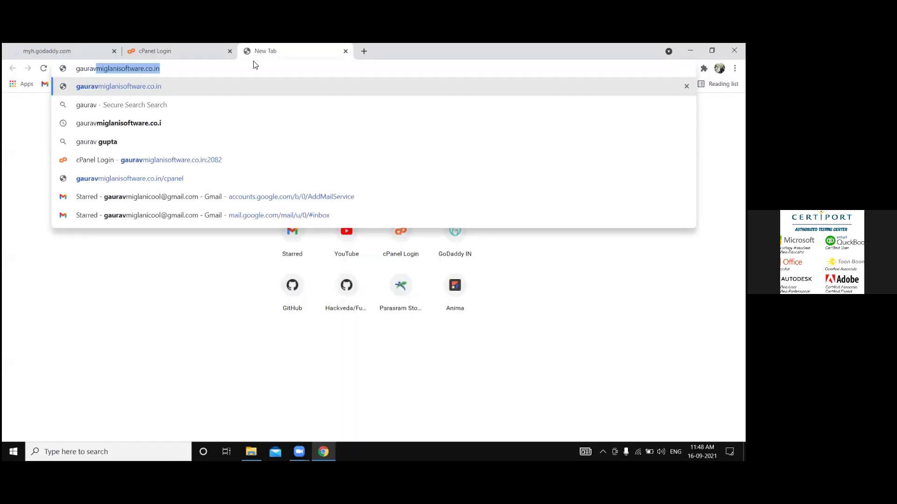
{"action": "key", "text": "Right"}
{"action": "key", "text": "Return"}
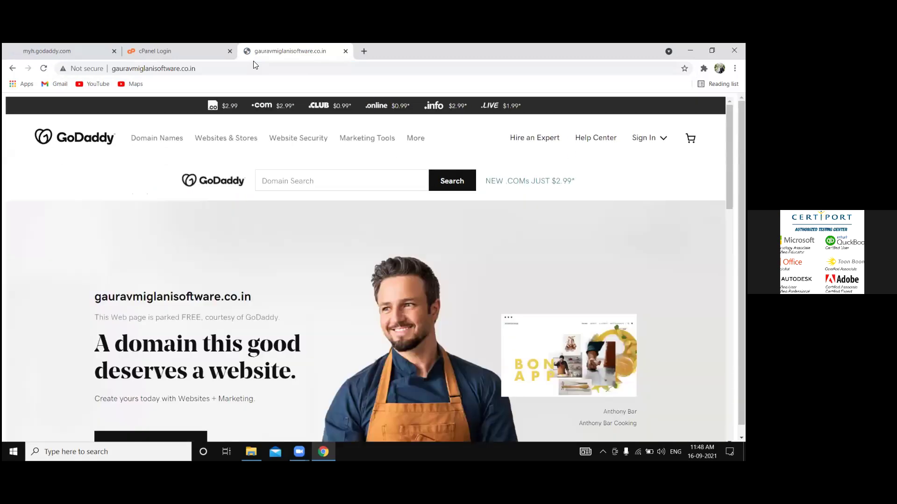
{"action": "left_click", "coordinate": [44, 68]}
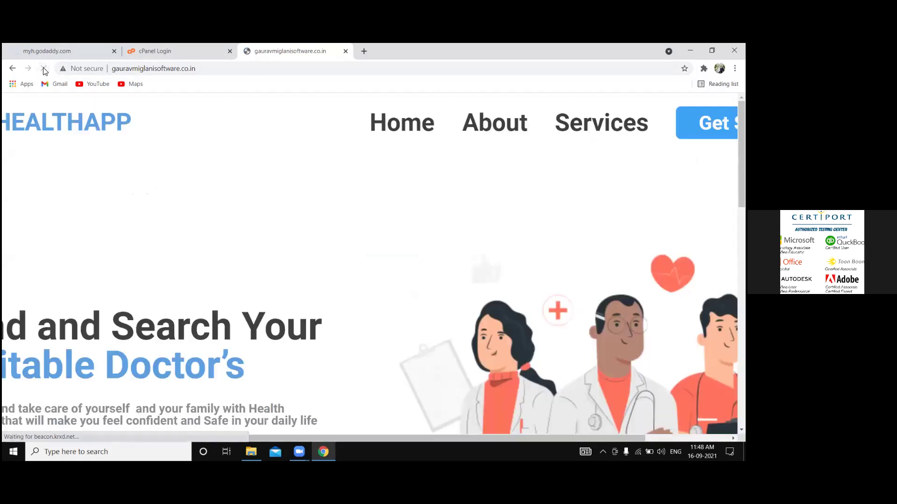
Reduce the live site's browser zoom to 80% so the home page fits the window width.
{"action": "scroll", "coordinate": [320, 212], "scroll_direction": "right", "scroll_amount": 1}
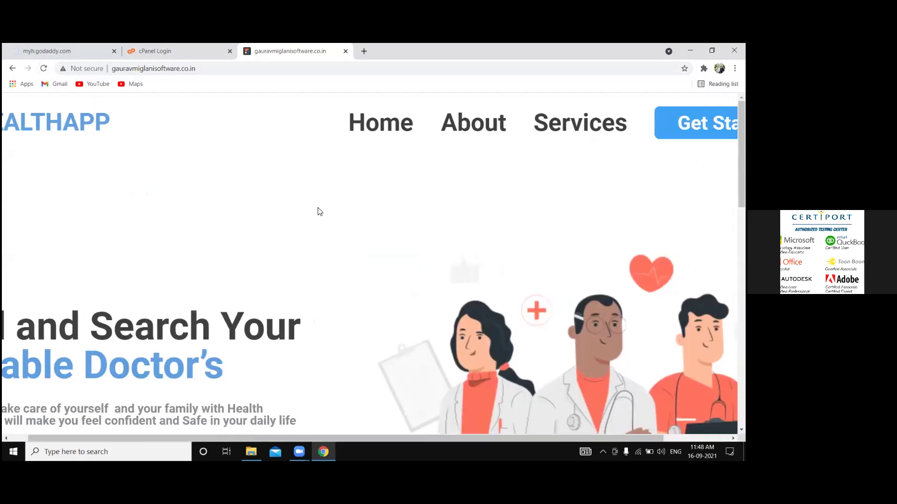
{"action": "scroll", "coordinate": [320, 212], "scroll_direction": "right", "scroll_amount": 3}
{"action": "scroll", "coordinate": [319, 212], "scroll_direction": "left", "scroll_amount": 4}
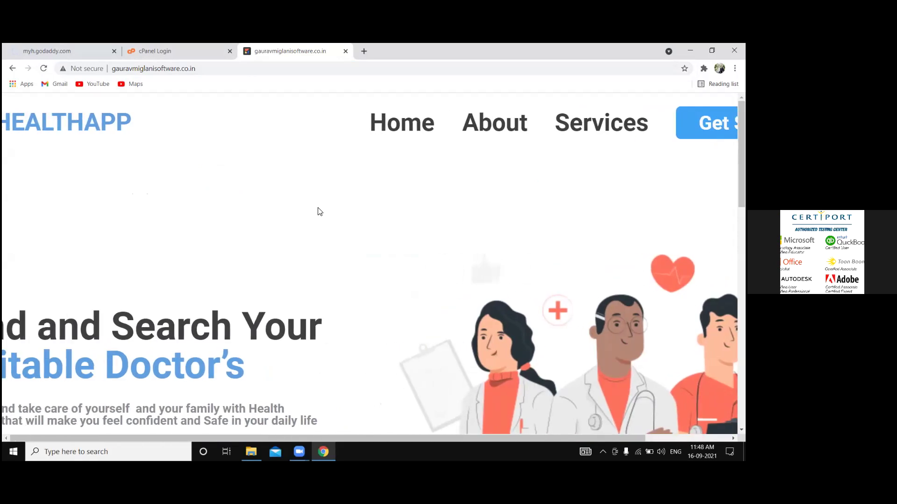
{"action": "key", "text": "ctrl+minus"}
{"action": "key", "text": "ctrl+minus"}
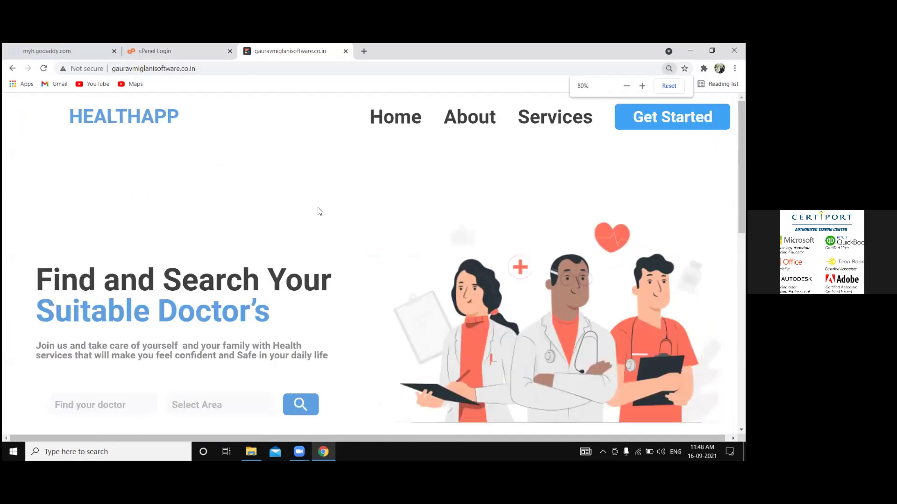
{"action": "key", "text": "super"}
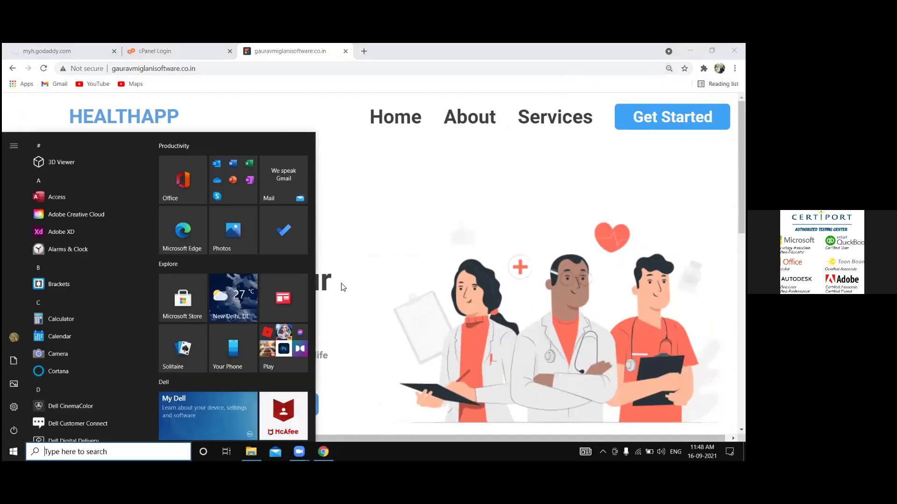
{"action": "left_click", "coordinate": [397, 249]}
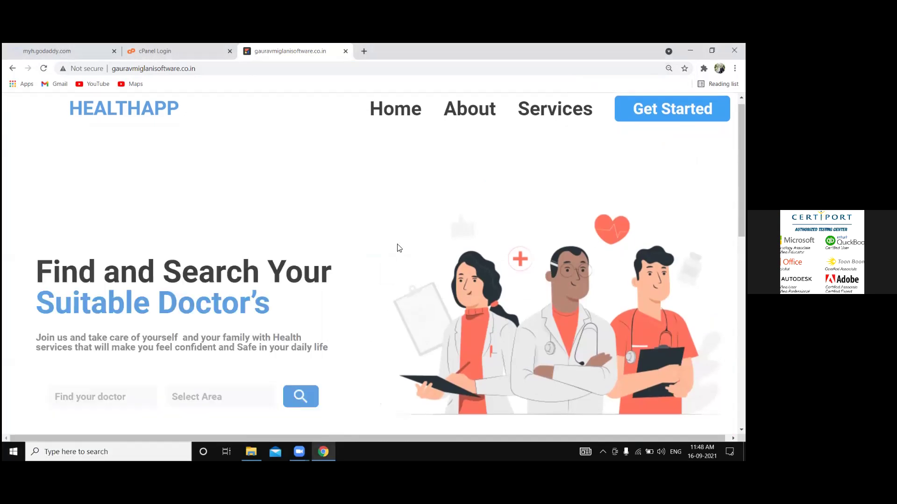
{"action": "scroll", "coordinate": [398, 248], "scroll_direction": "up", "scroll_amount": 1}
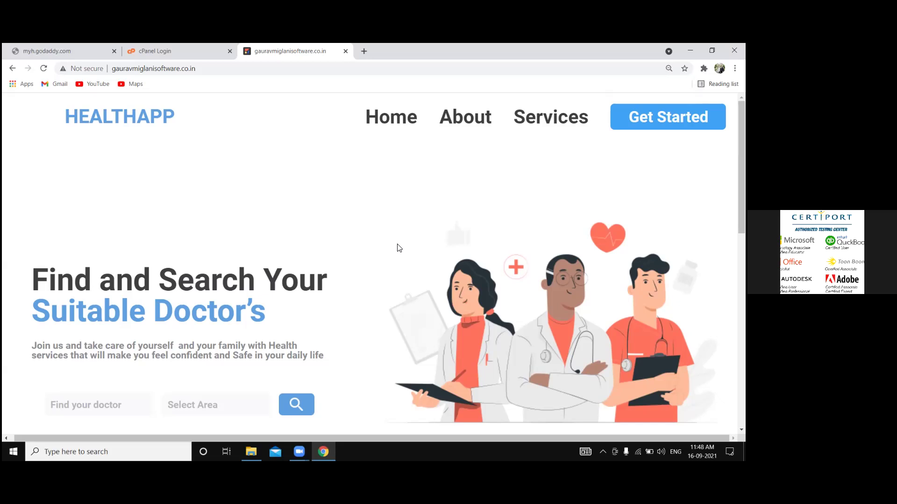
Look further down the live home page and reduce its browser zoom one more level below 80%.
{"action": "scroll", "coordinate": [399, 248], "scroll_direction": "down", "scroll_amount": 2}
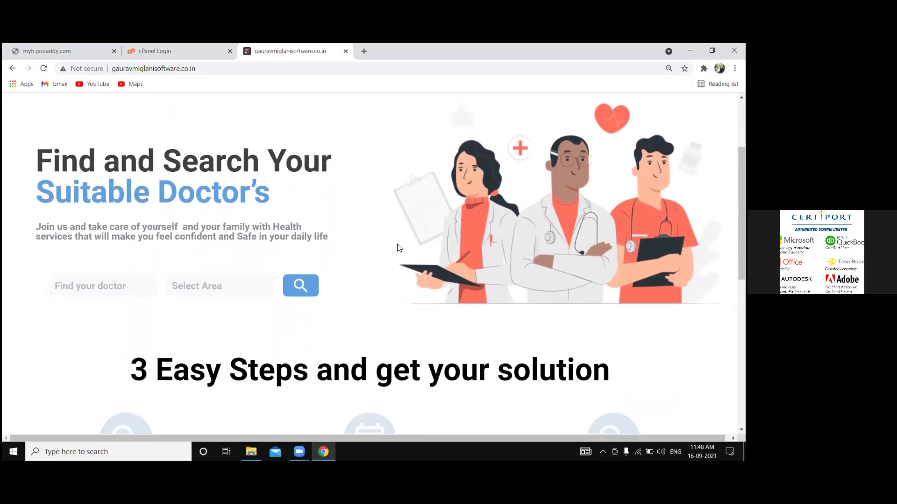
{"action": "scroll", "coordinate": [399, 248], "scroll_direction": "down", "scroll_amount": 1}
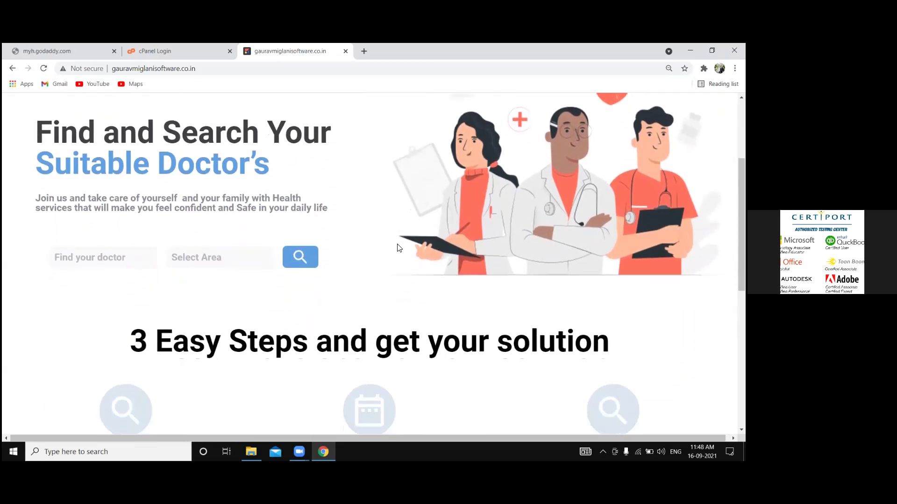
{"action": "key", "text": "super"}
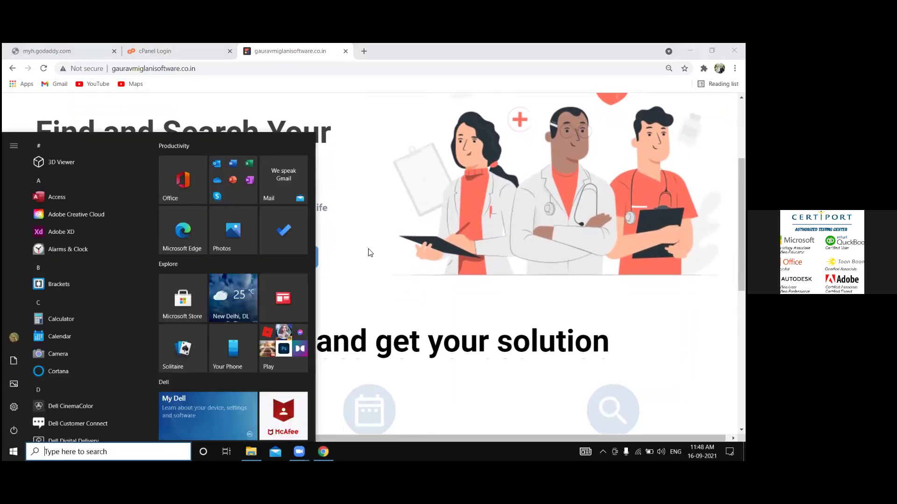
{"action": "key", "text": "super"}
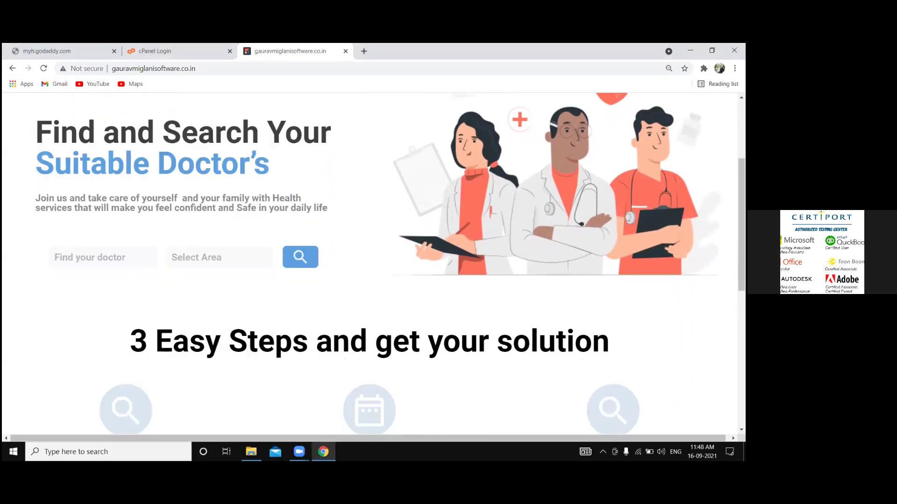
{"action": "left_click", "coordinate": [669, 68]}
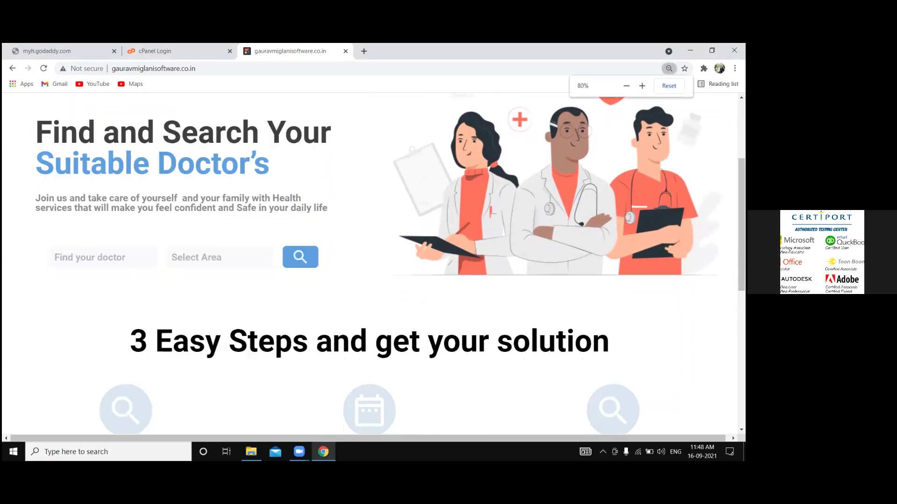
{"action": "left_click", "coordinate": [626, 86]}
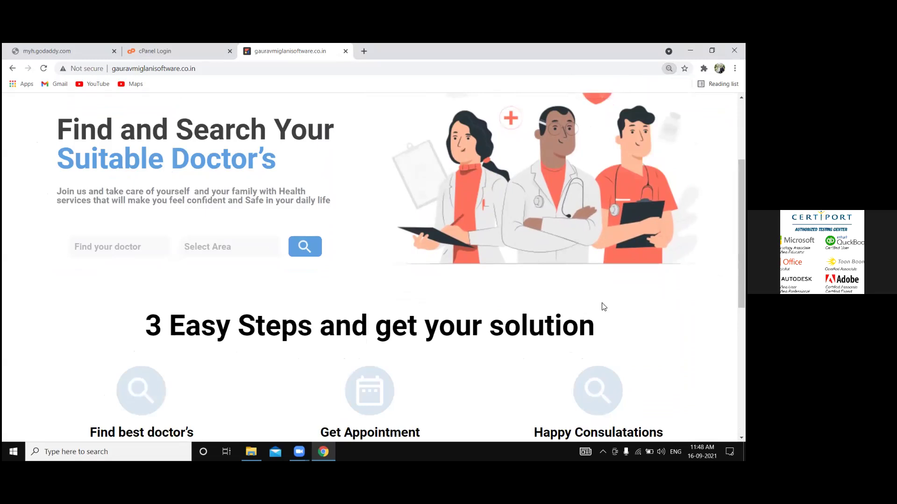
Test the Get Started link on the live site and review the page's sections down to the doctor profile.
{"action": "scroll", "coordinate": [393, 282], "scroll_direction": "up", "scroll_amount": 3}
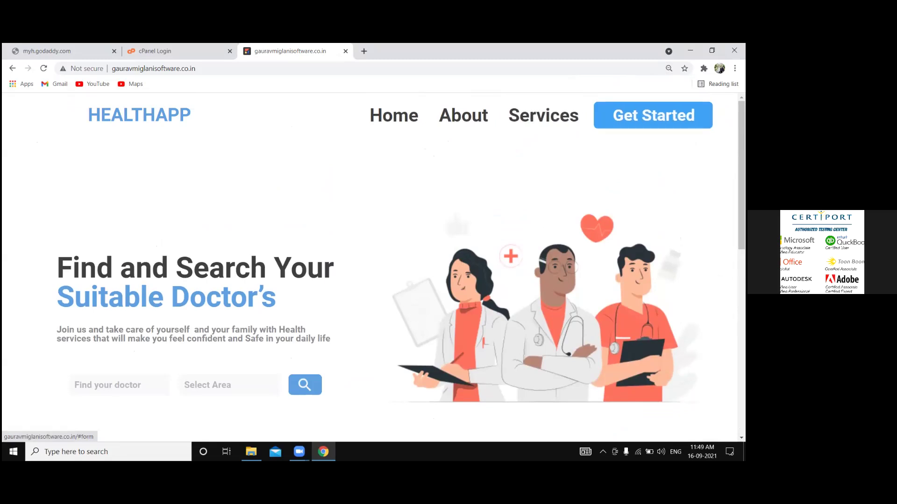
{"action": "left_click", "coordinate": [653, 115]}
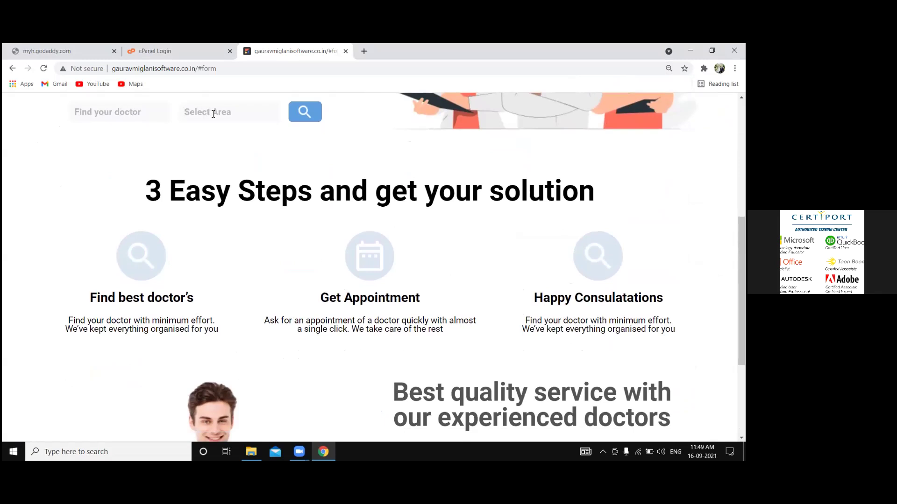
{"action": "scroll", "coordinate": [294, 250], "scroll_direction": "down", "scroll_amount": 1}
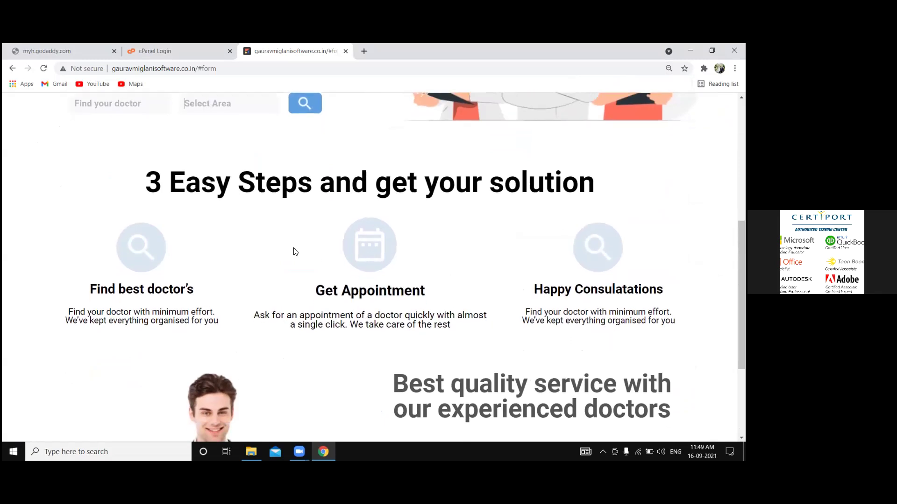
{"action": "scroll", "coordinate": [294, 250], "scroll_direction": "down", "scroll_amount": 1}
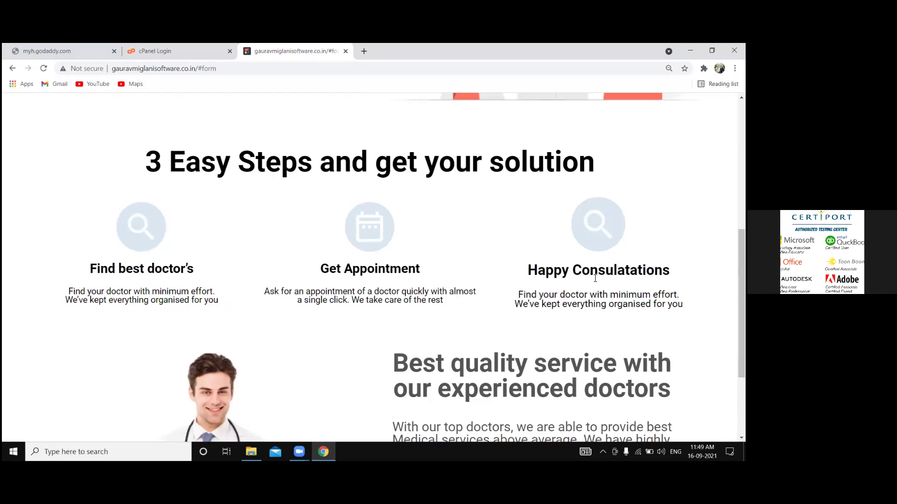
{"action": "scroll", "coordinate": [485, 344], "scroll_direction": "down", "scroll_amount": 3}
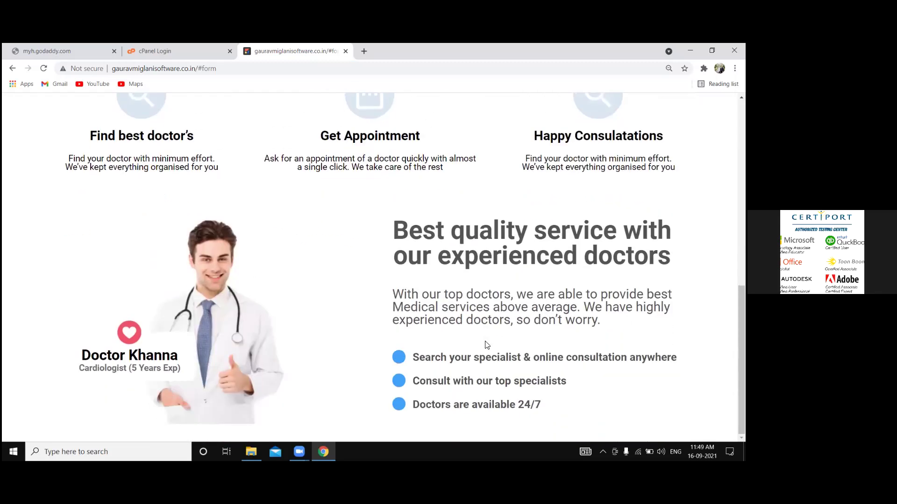
{"action": "scroll", "coordinate": [311, 314], "scroll_direction": "up", "scroll_amount": 10}
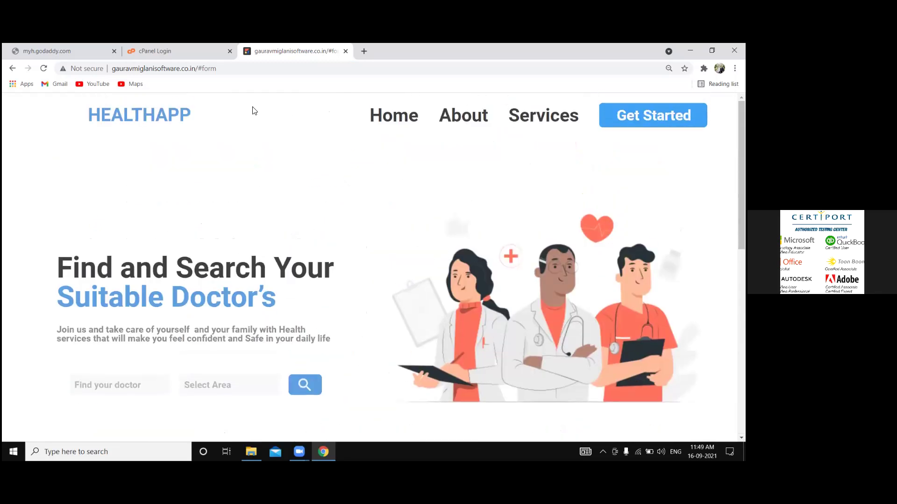
Remove the /#form ending from the site address and load the plain domain again.
{"action": "left_click_drag", "start_coordinate": [197, 68], "coordinate": [237, 67]}
{"action": "key", "text": "BackSpace"}
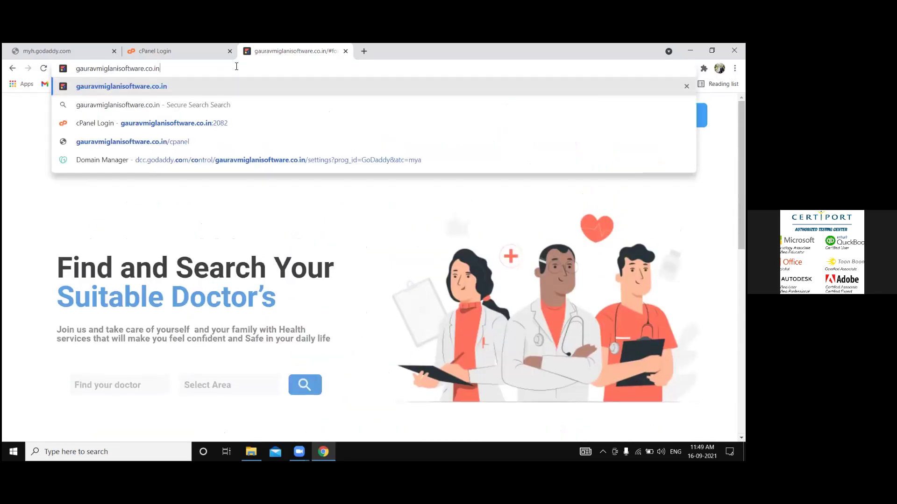
{"action": "key", "text": "Return"}
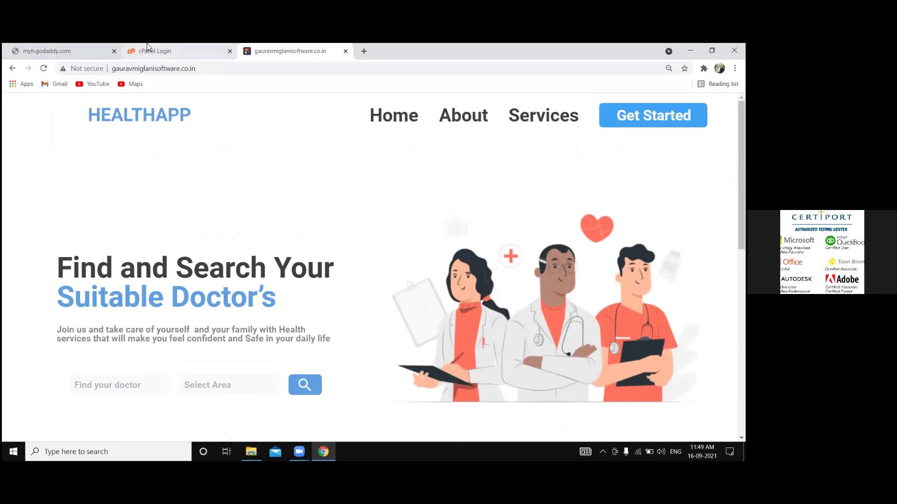
Retry loading the GoDaddy hosting management page, and return to the live HEALTHAPP site.
{"action": "left_click", "coordinate": [49, 50]}
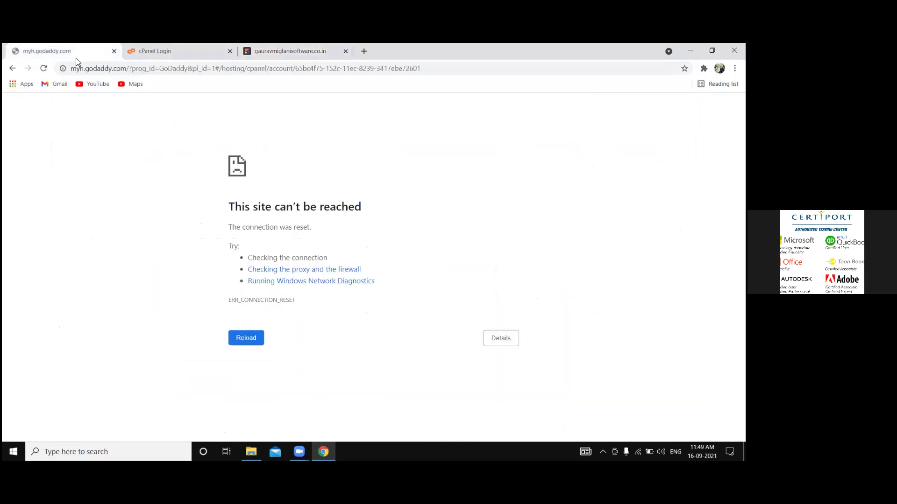
{"action": "left_click", "coordinate": [43, 67]}
{"action": "left_click", "coordinate": [274, 54]}
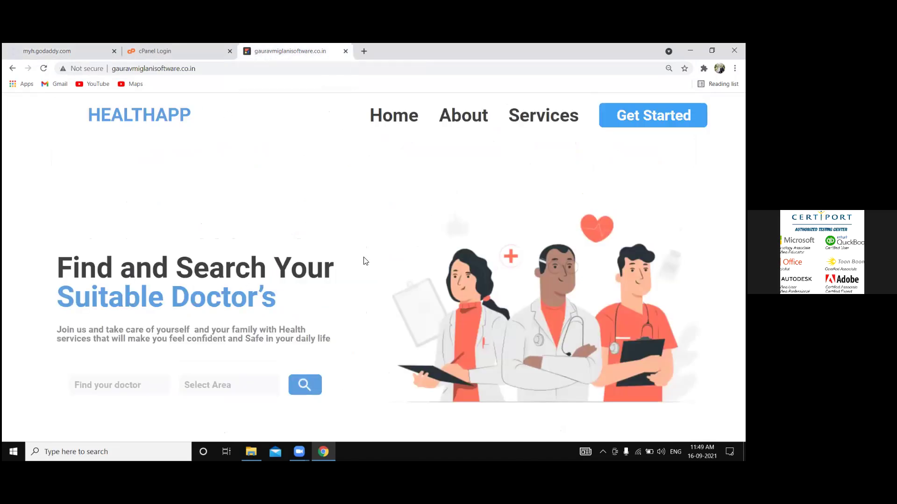
{"action": "scroll", "coordinate": [365, 261], "scroll_direction": "down", "scroll_amount": 1}
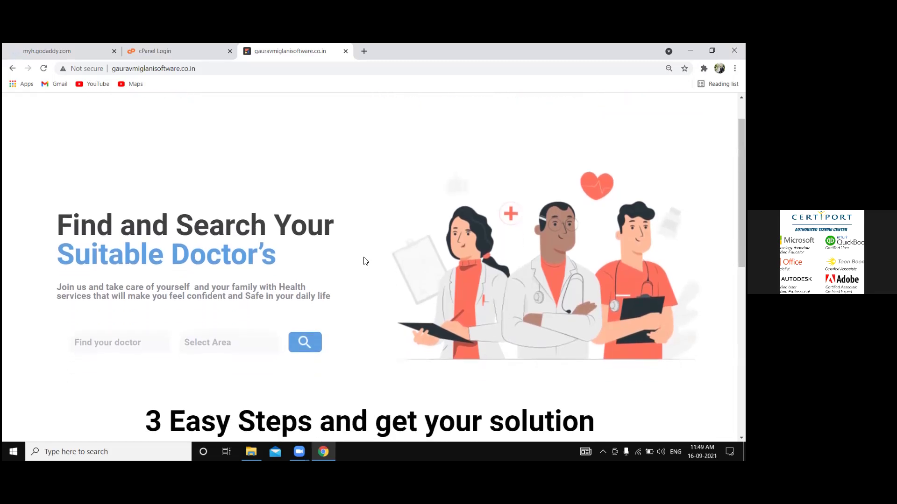
{"action": "scroll", "coordinate": [366, 260], "scroll_direction": "down", "scroll_amount": 1}
{"action": "scroll", "coordinate": [365, 260], "scroll_direction": "up", "scroll_amount": 2}
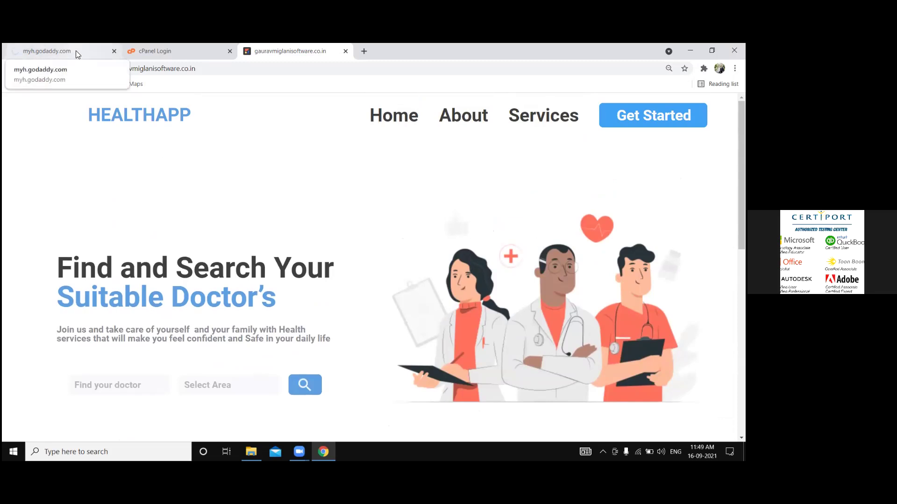
Check the cPanel login page, close the unreachable GoDaddy hosting management page, and return to the live HEALTHAPP site.
{"action": "left_click", "coordinate": [173, 50]}
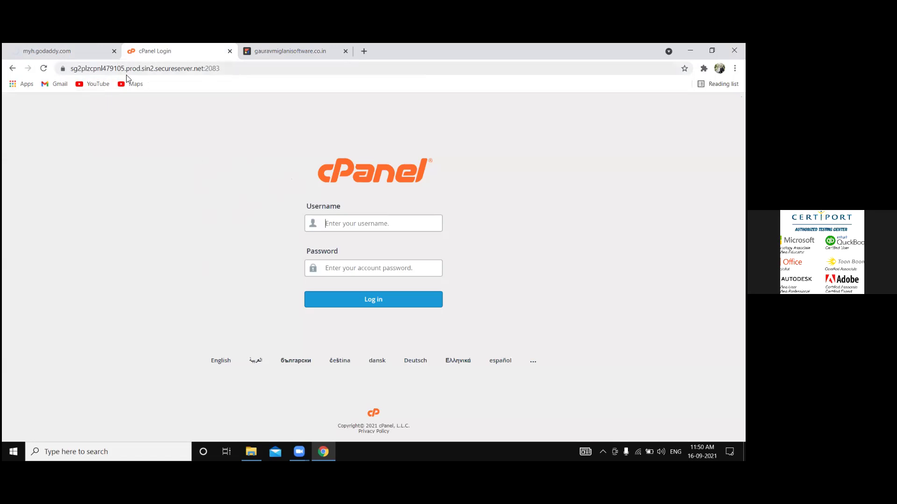
{"action": "left_click", "coordinate": [65, 49]}
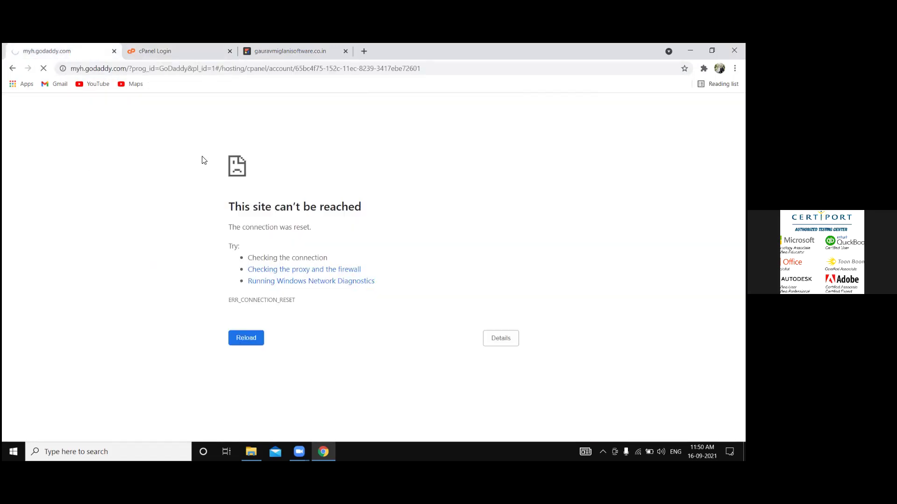
{"action": "left_click", "coordinate": [113, 52]}
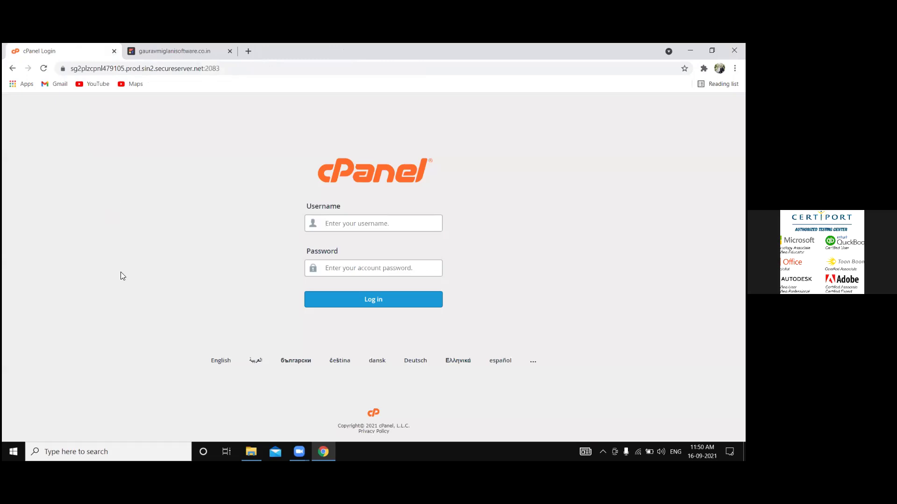
{"action": "left_click", "coordinate": [172, 50]}
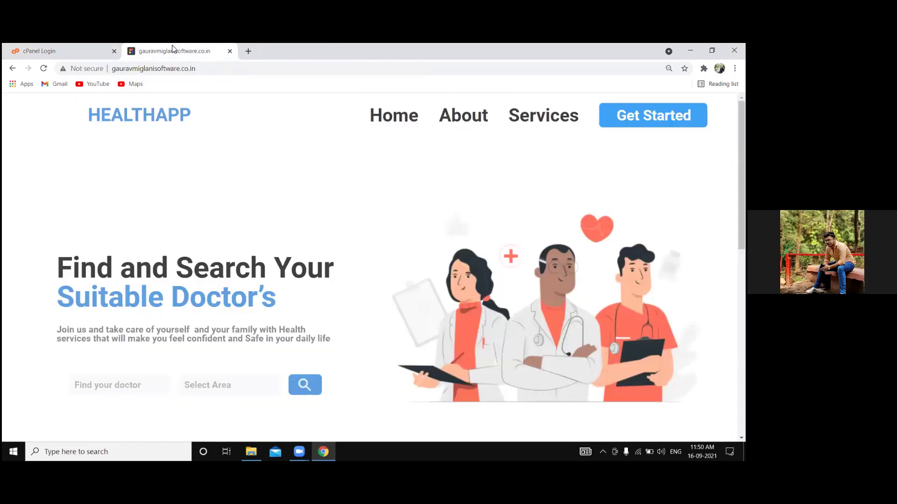